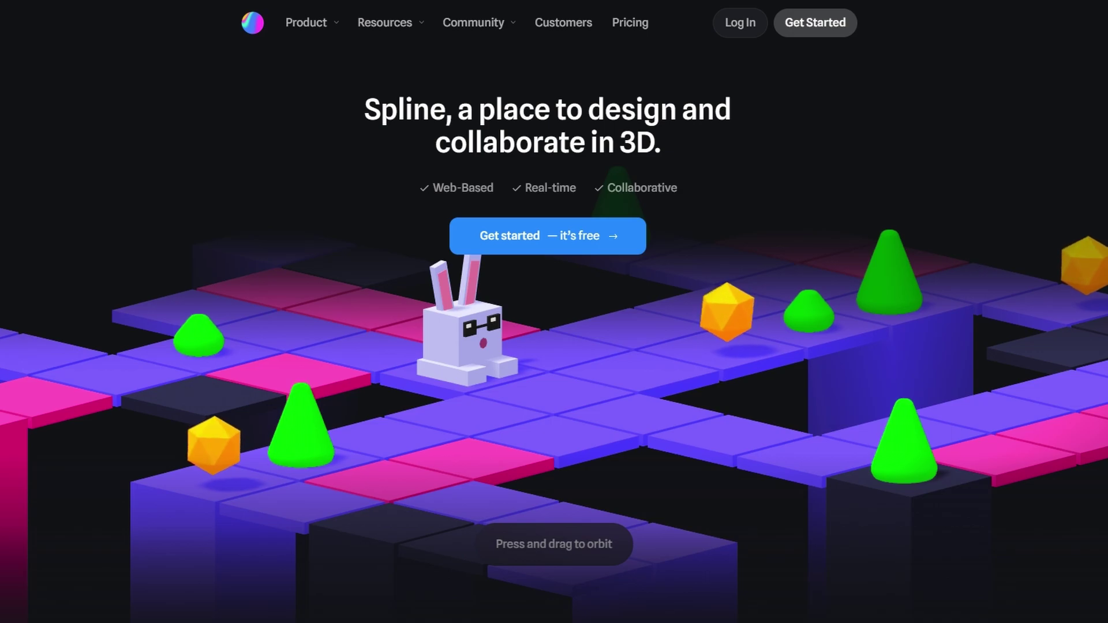
- Look through the Spline homepage's latest 3D examples and the companies using Spline
{"action": "scroll", "coordinate": [554, 312], "scroll_direction": "down", "scroll_amount": 3}
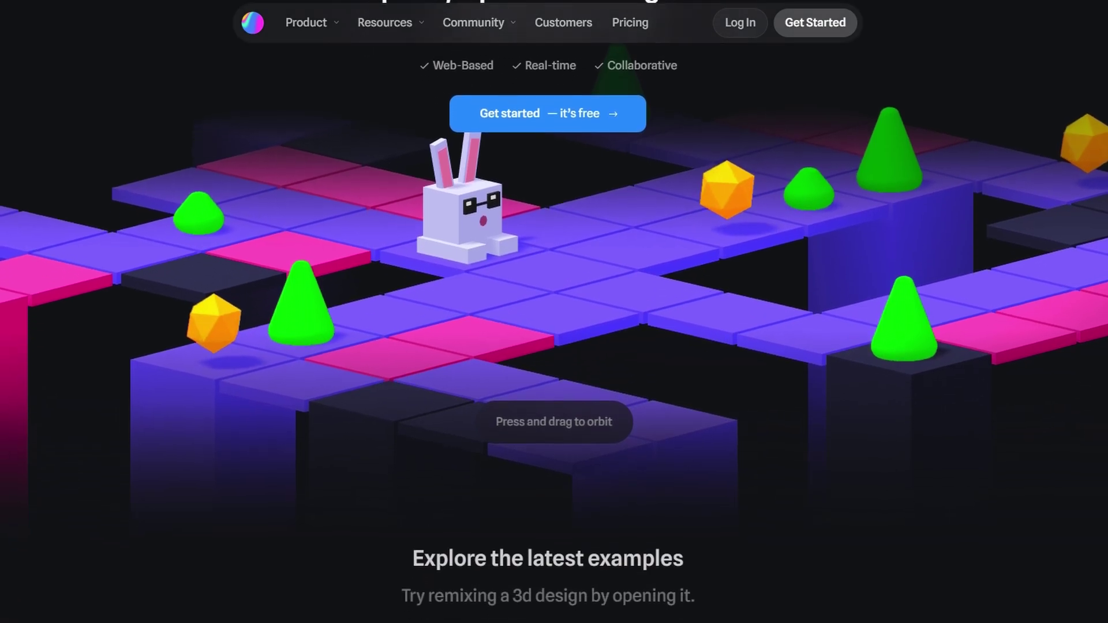
{"action": "scroll", "coordinate": [554, 312], "scroll_direction": "down", "scroll_amount": 2}
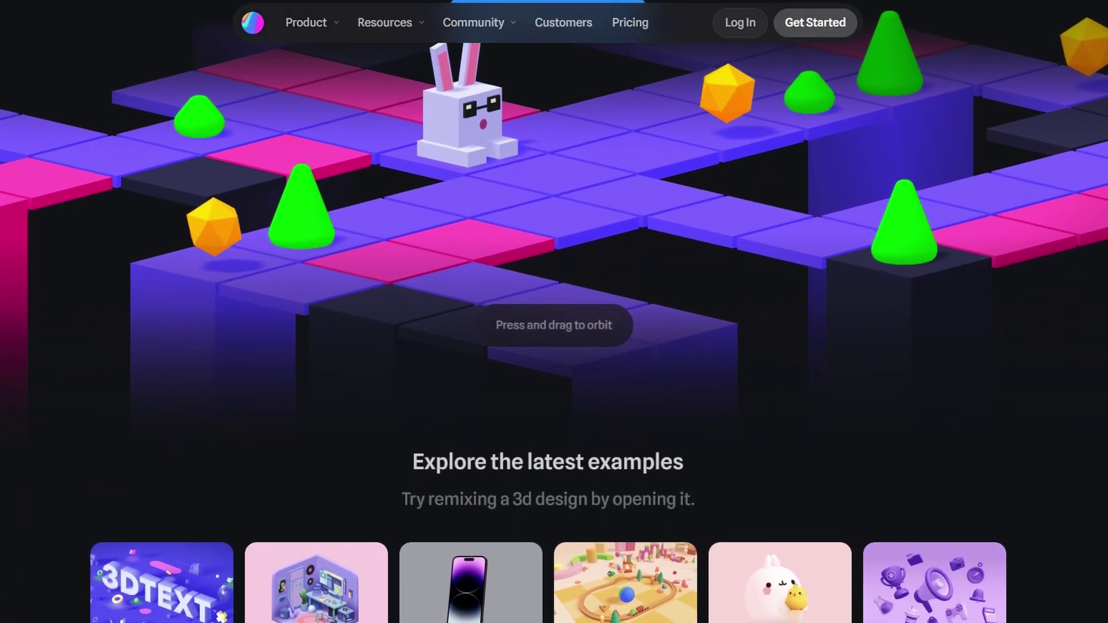
{"action": "scroll", "coordinate": [554, 312], "scroll_direction": "down", "scroll_amount": 2}
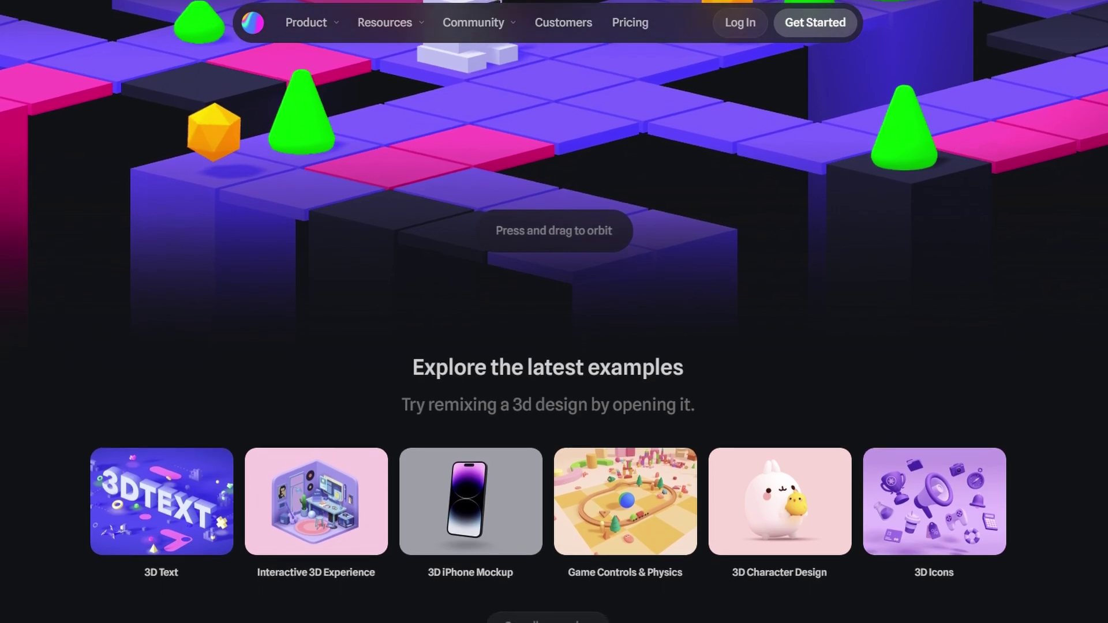
{"action": "scroll", "coordinate": [555, 312], "scroll_direction": "down", "scroll_amount": 2}
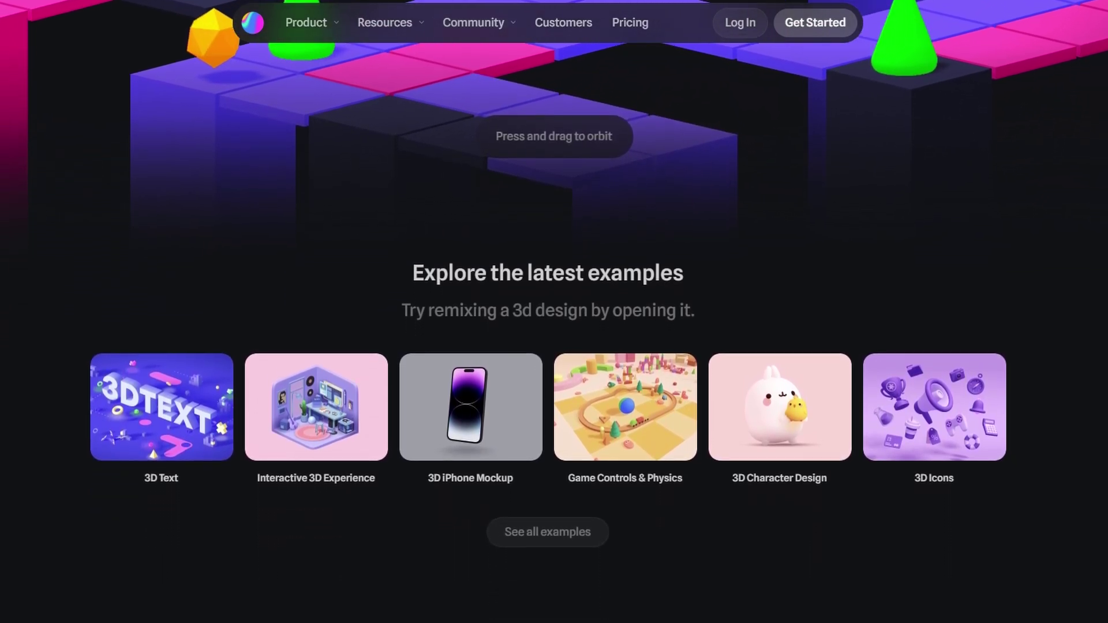
{"action": "scroll", "coordinate": [554, 312], "scroll_direction": "down", "scroll_amount": 2}
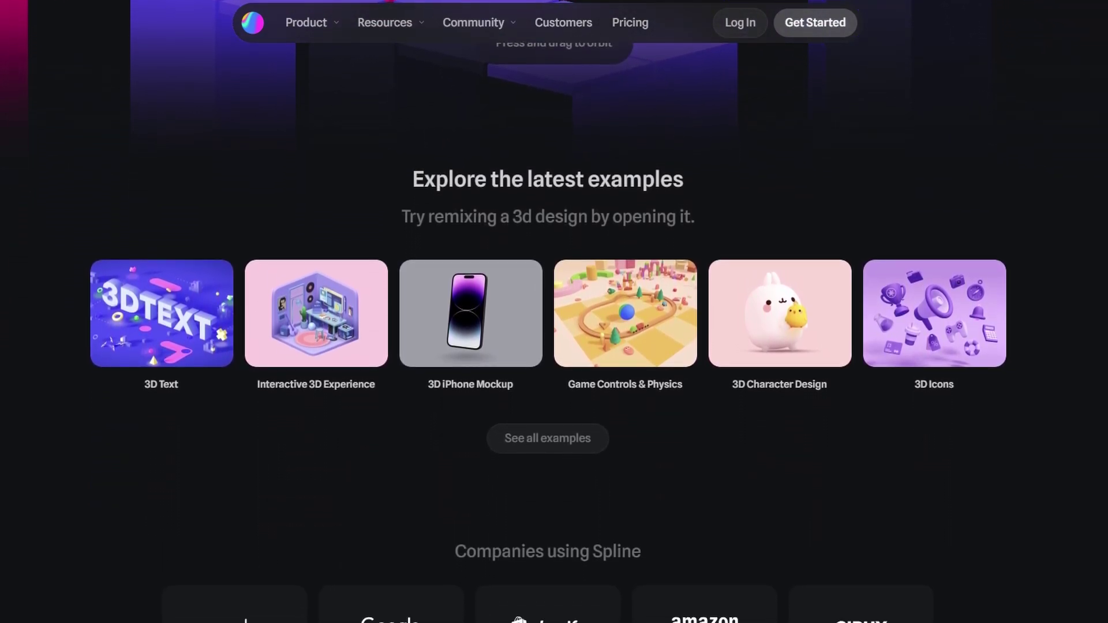
{"action": "scroll", "coordinate": [555, 311], "scroll_direction": "down", "scroll_amount": 2}
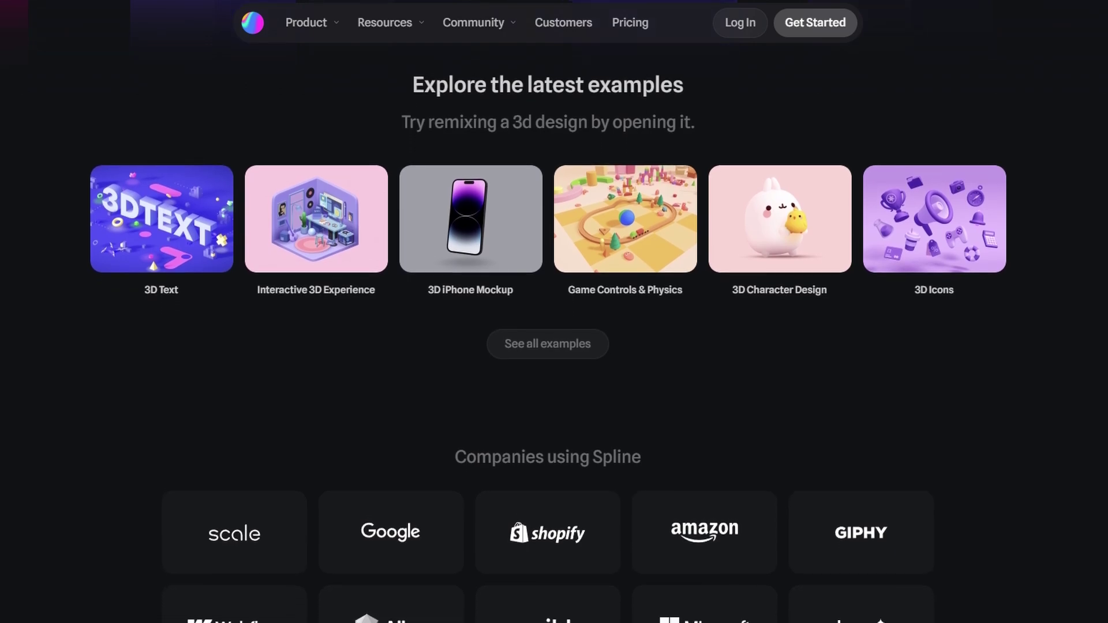
{"action": "scroll", "coordinate": [555, 312], "scroll_direction": "down", "scroll_amount": 2}
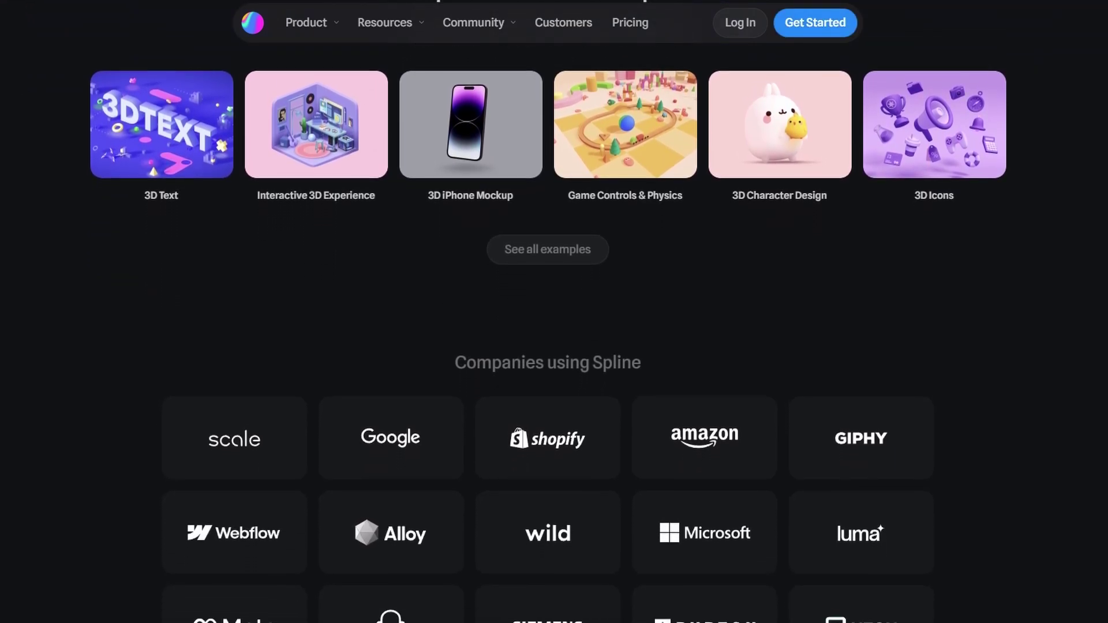
{"action": "scroll", "coordinate": [555, 312], "scroll_direction": "down", "scroll_amount": 2}
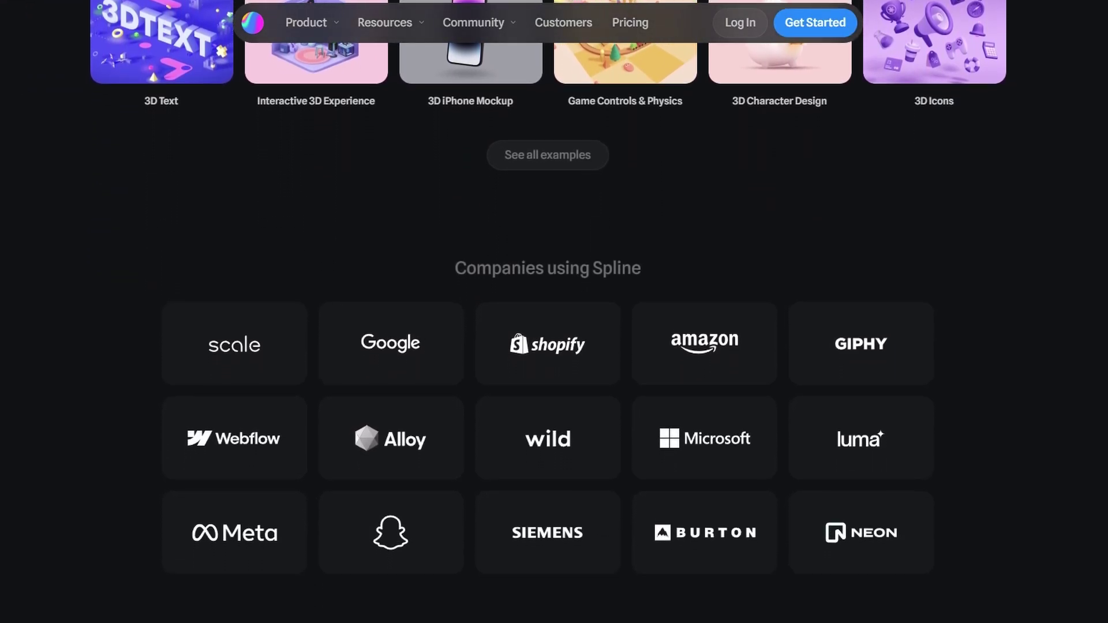
{"action": "scroll", "coordinate": [555, 311], "scroll_direction": "down", "scroll_amount": 2}
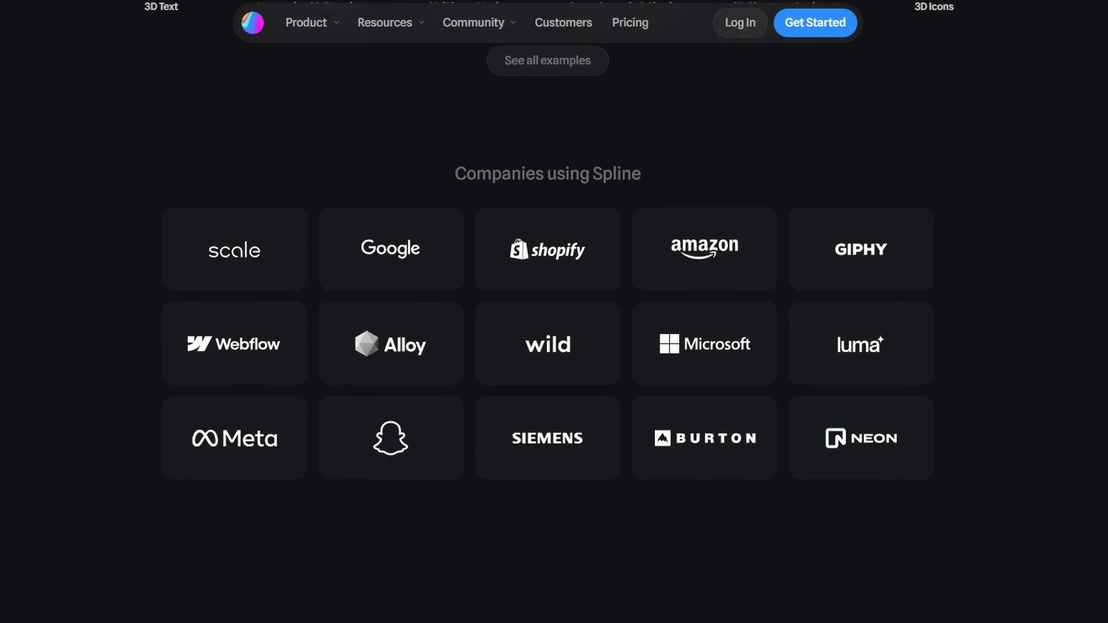
{"action": "scroll", "coordinate": [555, 312], "scroll_direction": "down", "scroll_amount": 2}
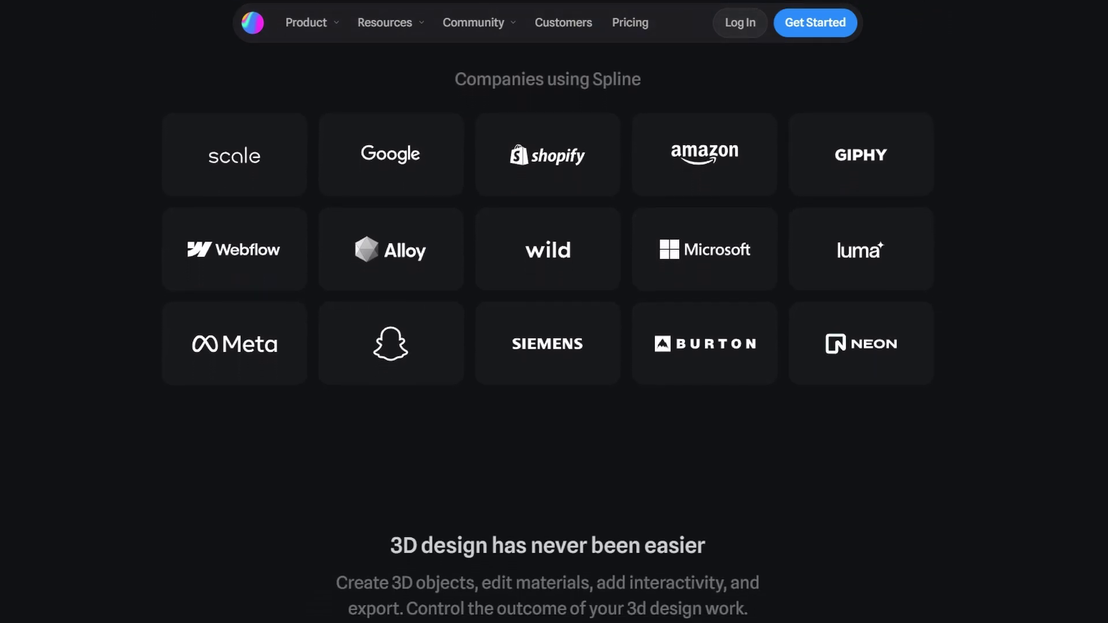
- Examine the editor showcase in the "3D design has never been easier" section
{"action": "scroll", "coordinate": [554, 312], "scroll_direction": "down", "scroll_amount": 2}
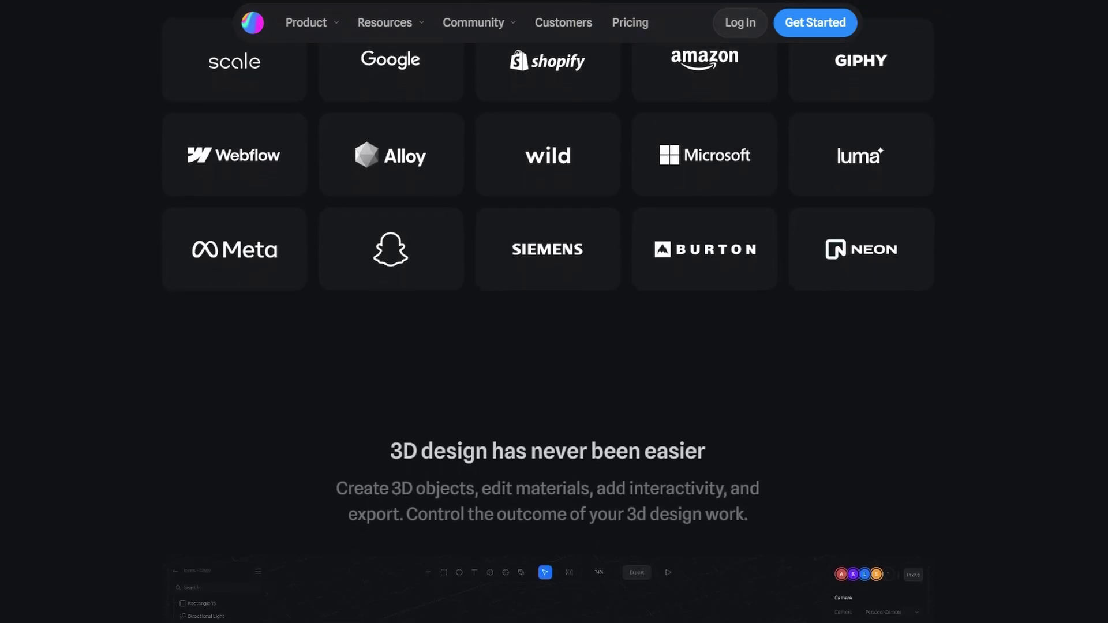
{"action": "scroll", "coordinate": [555, 312], "scroll_direction": "down", "scroll_amount": 2}
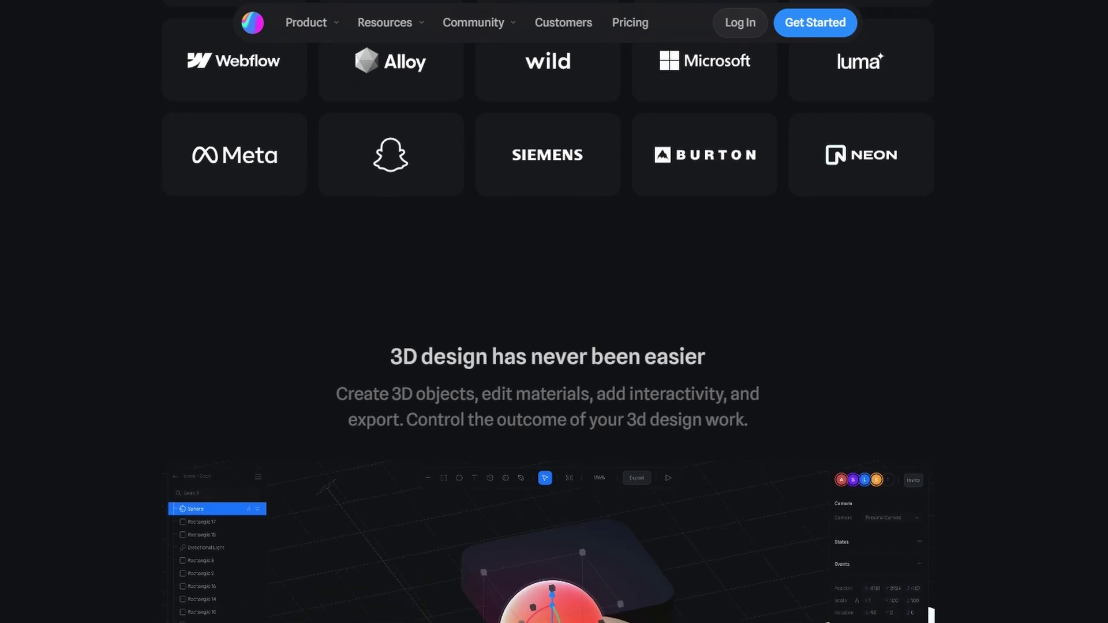
{"action": "scroll", "coordinate": [554, 312], "scroll_direction": "down", "scroll_amount": 2}
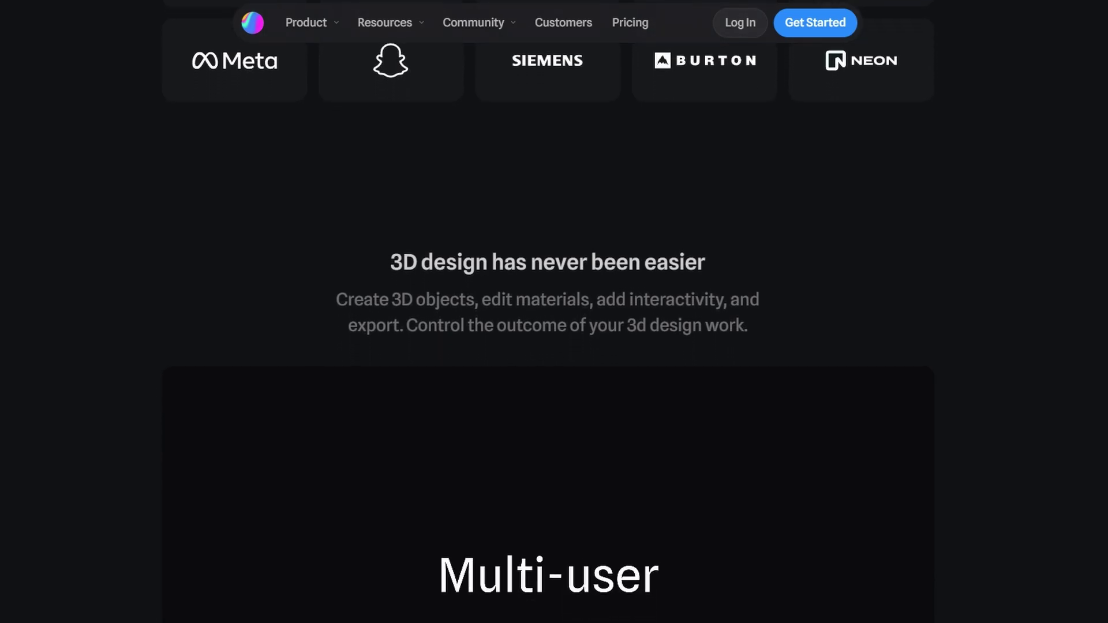
{"action": "scroll", "coordinate": [554, 312], "scroll_direction": "down", "scroll_amount": 2}
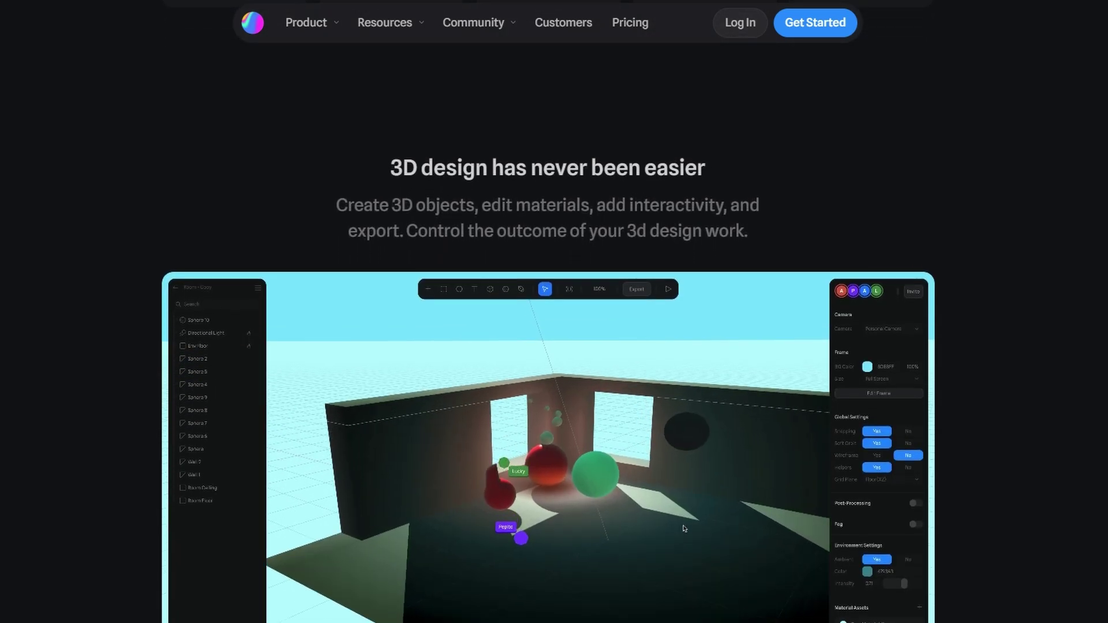
{"action": "scroll", "coordinate": [554, 312], "scroll_direction": "down", "scroll_amount": 2}
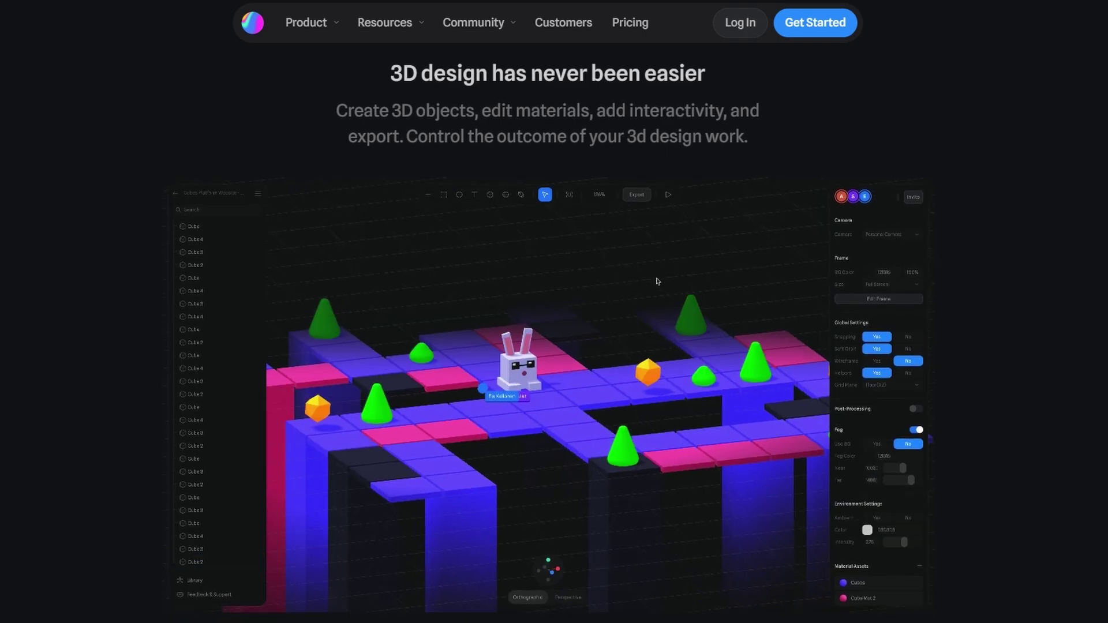
{"action": "scroll", "coordinate": [555, 312], "scroll_direction": "down", "scroll_amount": 2}
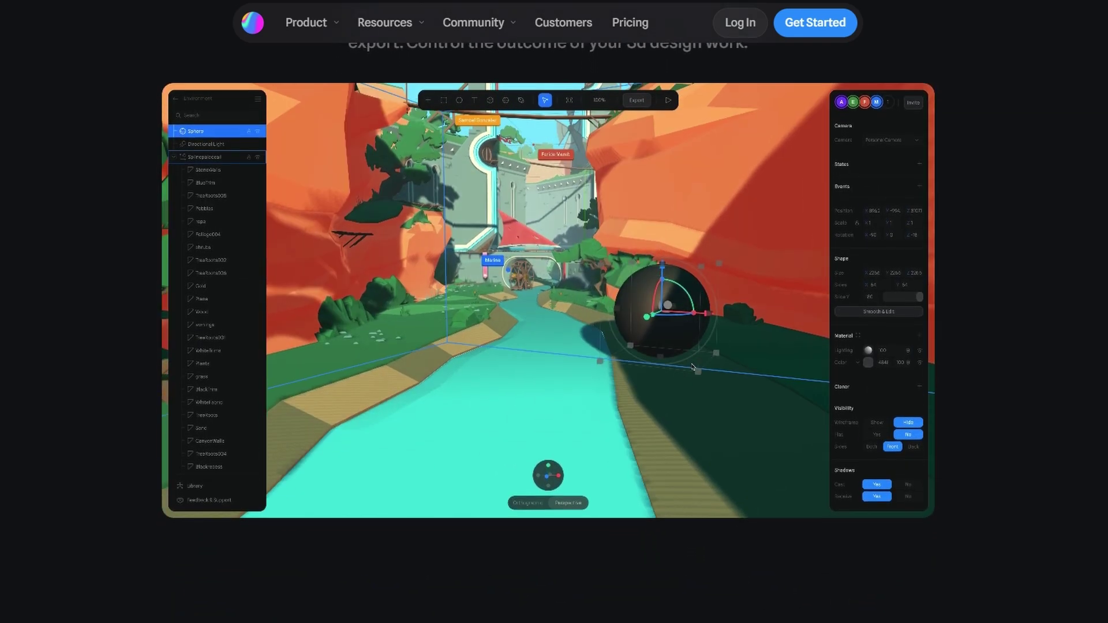
{"action": "scroll", "coordinate": [678, 325], "scroll_direction": "down", "scroll_amount": 2}
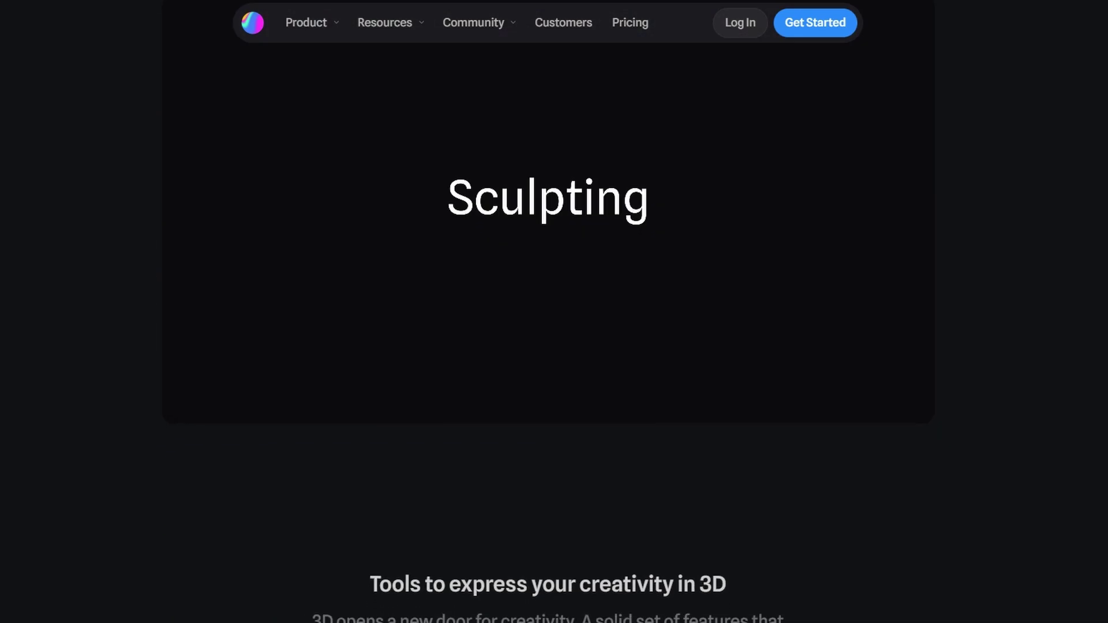
{"action": "scroll", "coordinate": [554, 312], "scroll_direction": "down", "scroll_amount": 2}
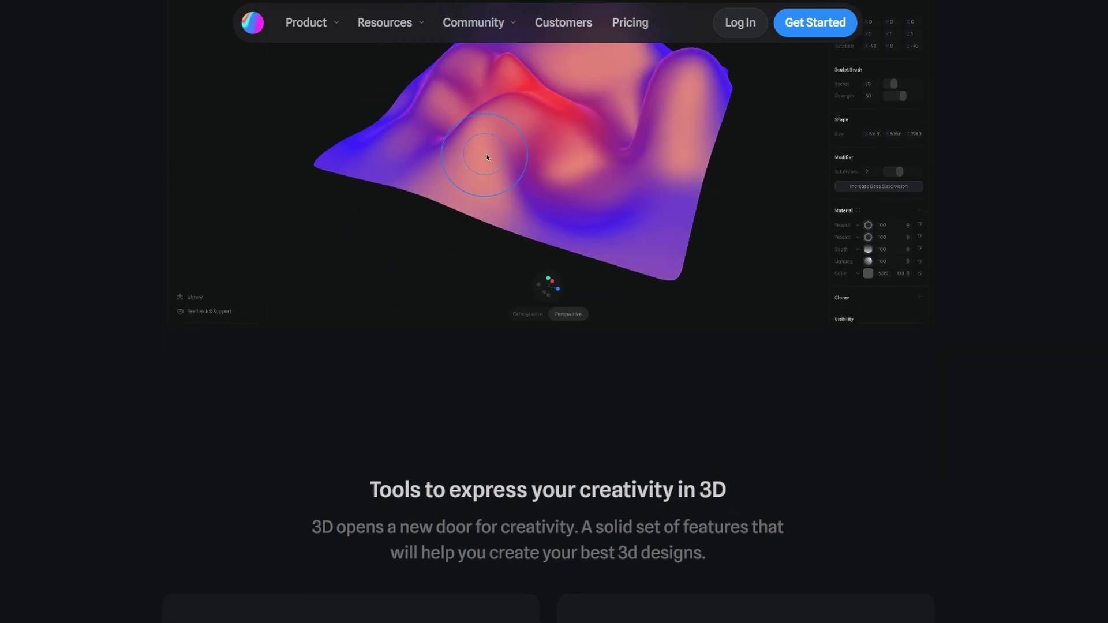
- Review the feature cards under "Tools to express your creativity in 3D", from Realtime Collaboration through Game Controls
{"action": "scroll", "coordinate": [554, 312], "scroll_direction": "down", "scroll_amount": 2}
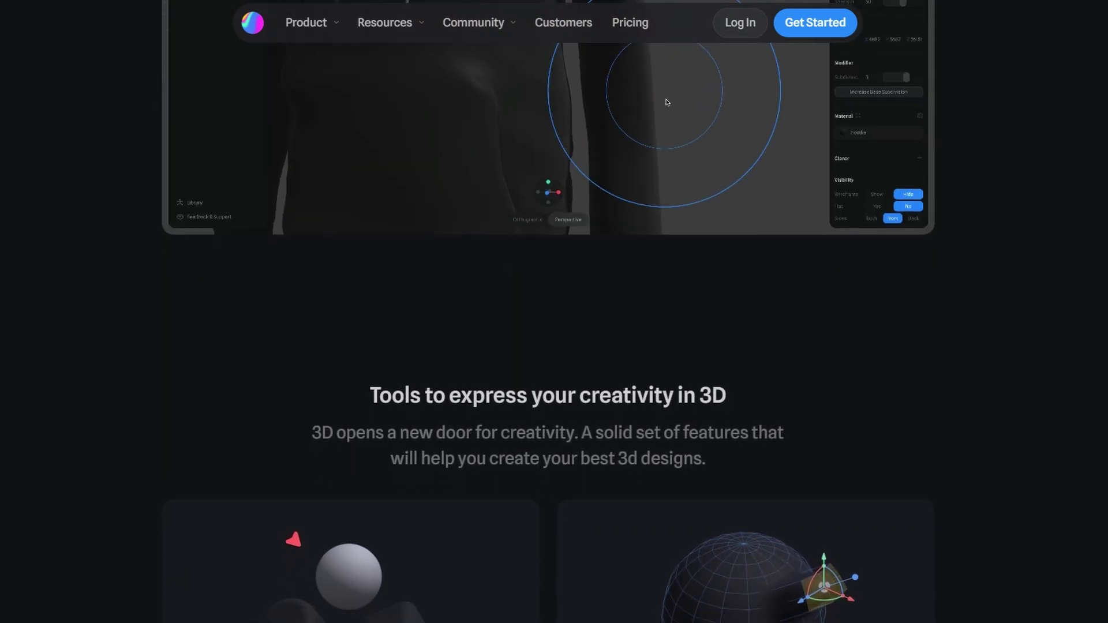
{"action": "scroll", "coordinate": [554, 312], "scroll_direction": "down", "scroll_amount": 2}
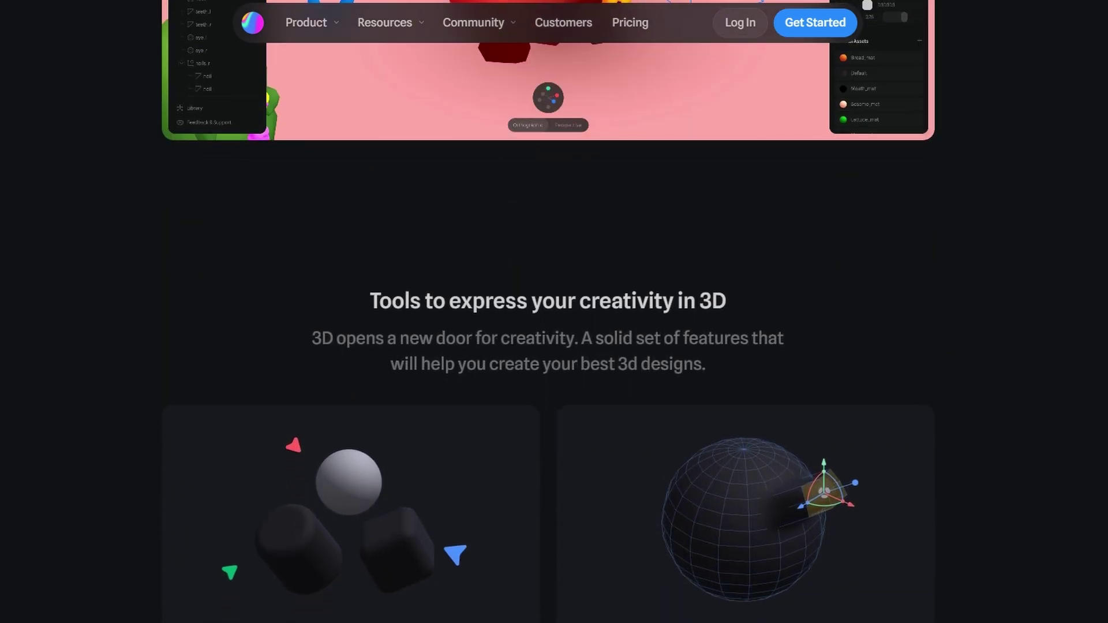
{"action": "scroll", "coordinate": [554, 312], "scroll_direction": "down", "scroll_amount": 2}
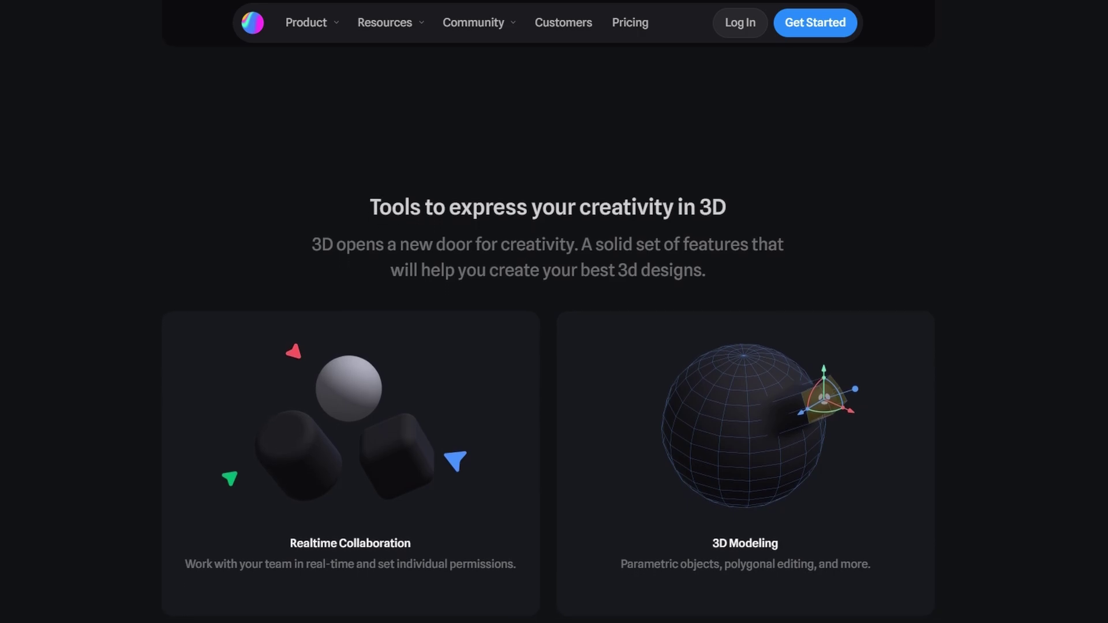
{"action": "scroll", "coordinate": [554, 311], "scroll_direction": "down", "scroll_amount": 2}
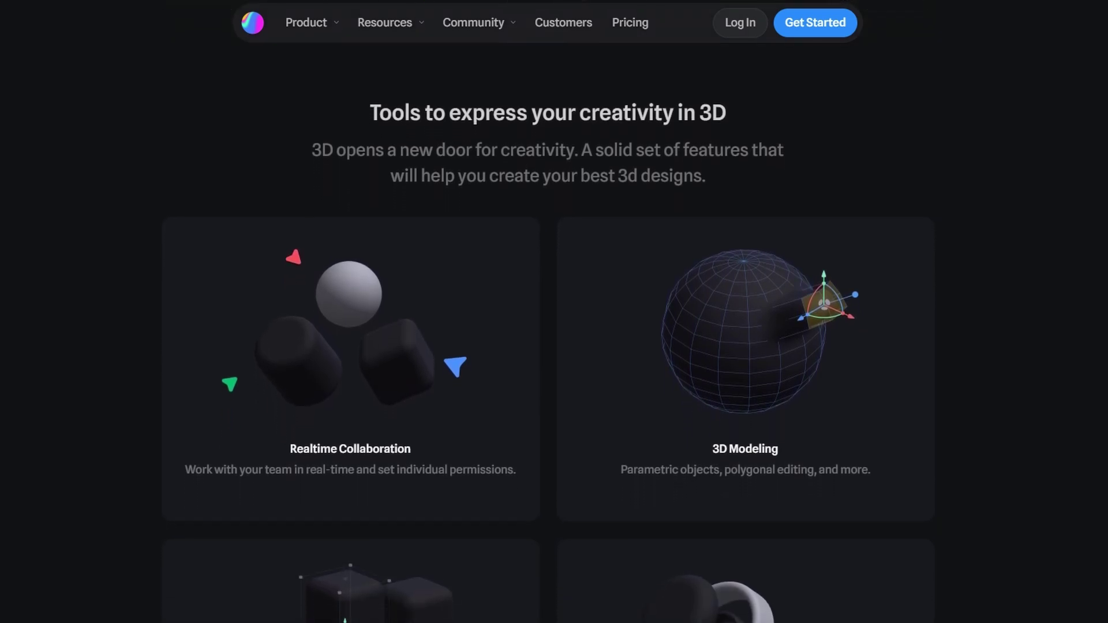
{"action": "scroll", "coordinate": [554, 312], "scroll_direction": "down", "scroll_amount": 2}
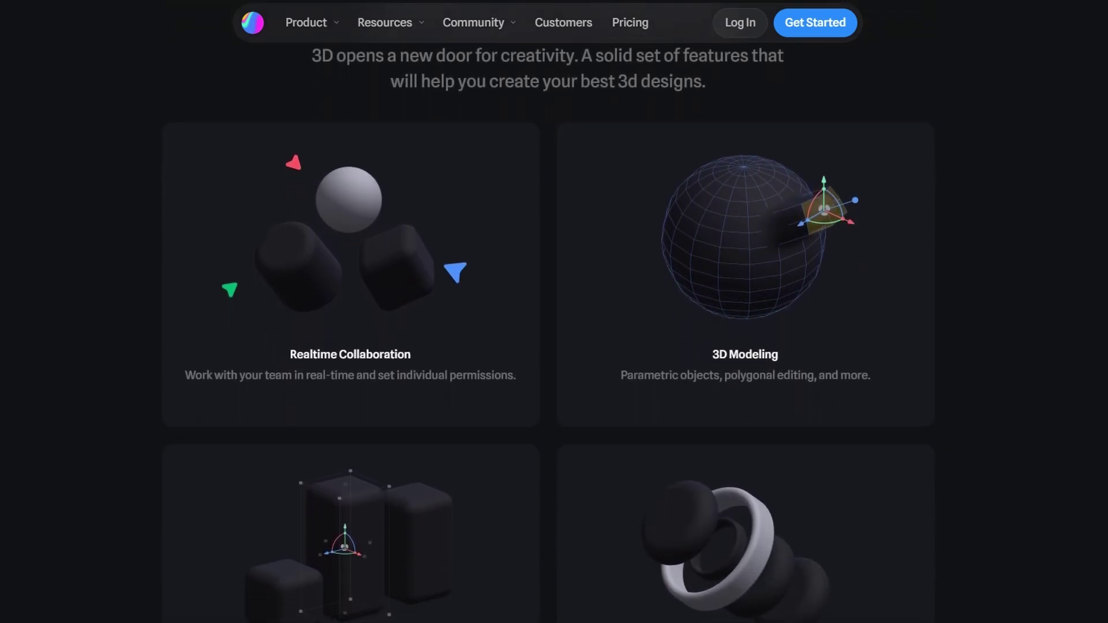
{"action": "scroll", "coordinate": [555, 313], "scroll_direction": "down", "scroll_amount": 2}
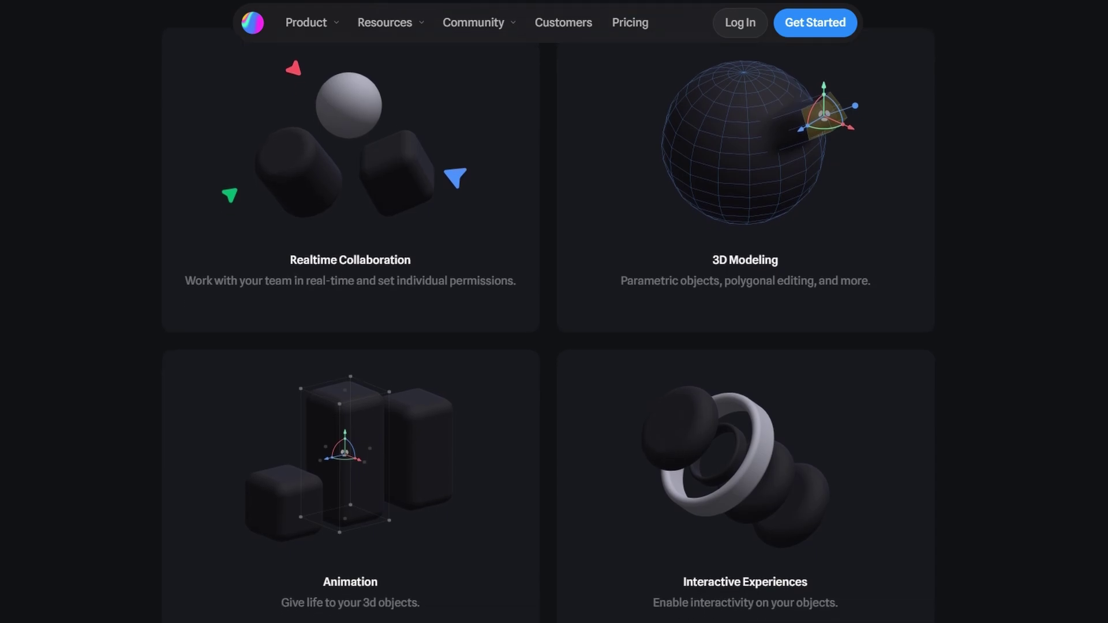
{"action": "scroll", "coordinate": [554, 312], "scroll_direction": "down", "scroll_amount": 2}
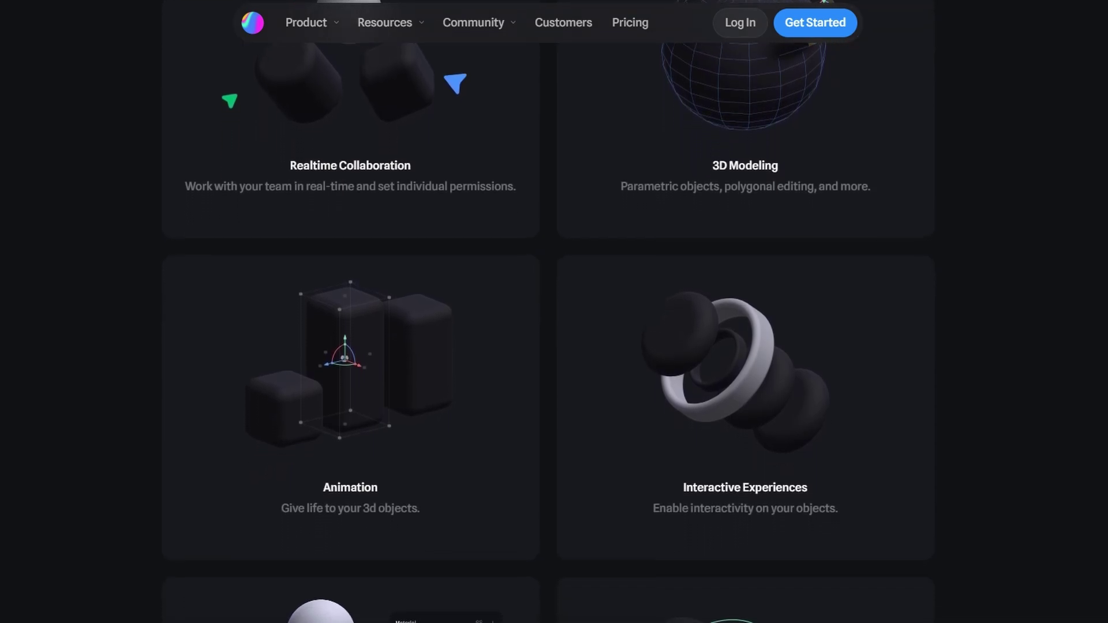
{"action": "scroll", "coordinate": [555, 311], "scroll_direction": "down", "scroll_amount": 2}
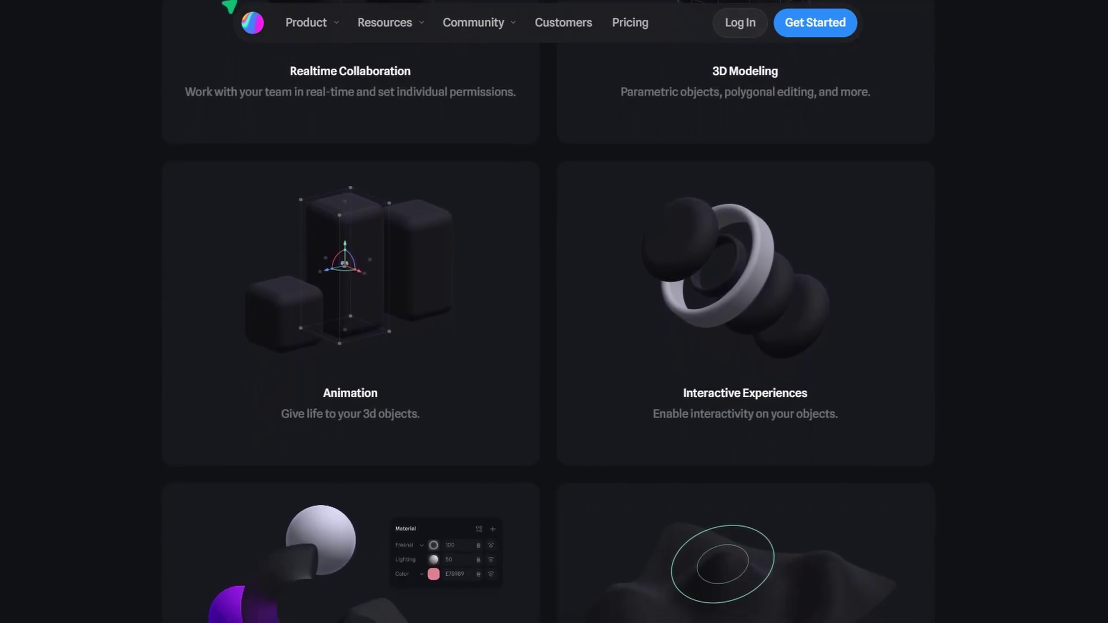
{"action": "scroll", "coordinate": [554, 312], "scroll_direction": "down", "scroll_amount": 2}
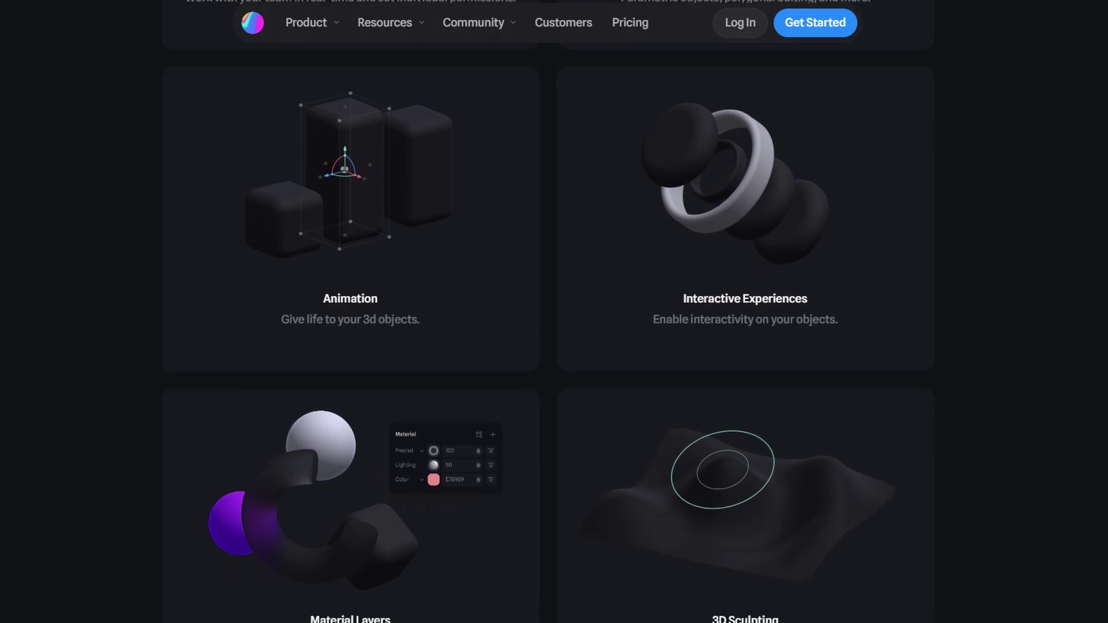
{"action": "scroll", "coordinate": [555, 312], "scroll_direction": "down", "scroll_amount": 2}
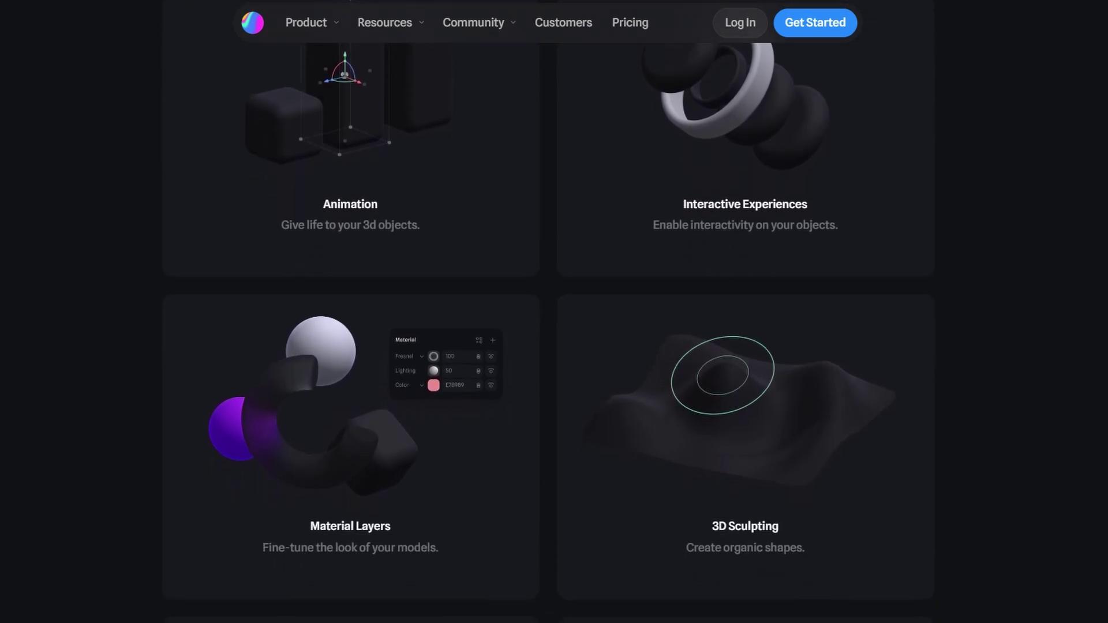
{"action": "scroll", "coordinate": [555, 312], "scroll_direction": "down", "scroll_amount": 2}
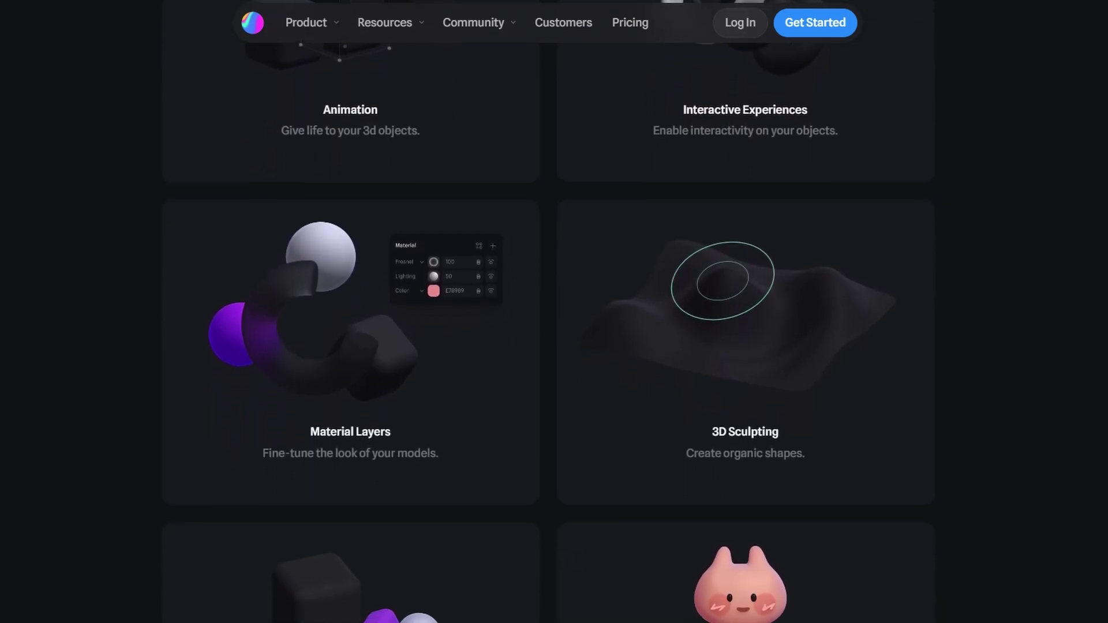
{"action": "scroll", "coordinate": [554, 313], "scroll_direction": "down", "scroll_amount": 2}
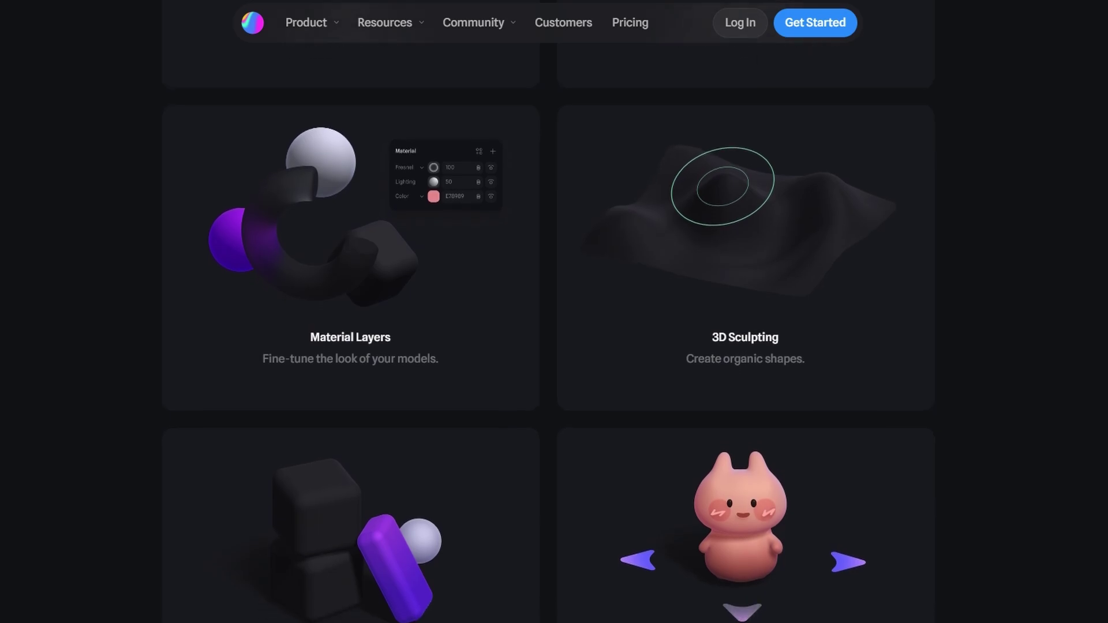
{"action": "scroll", "coordinate": [554, 312], "scroll_direction": "down", "scroll_amount": 2}
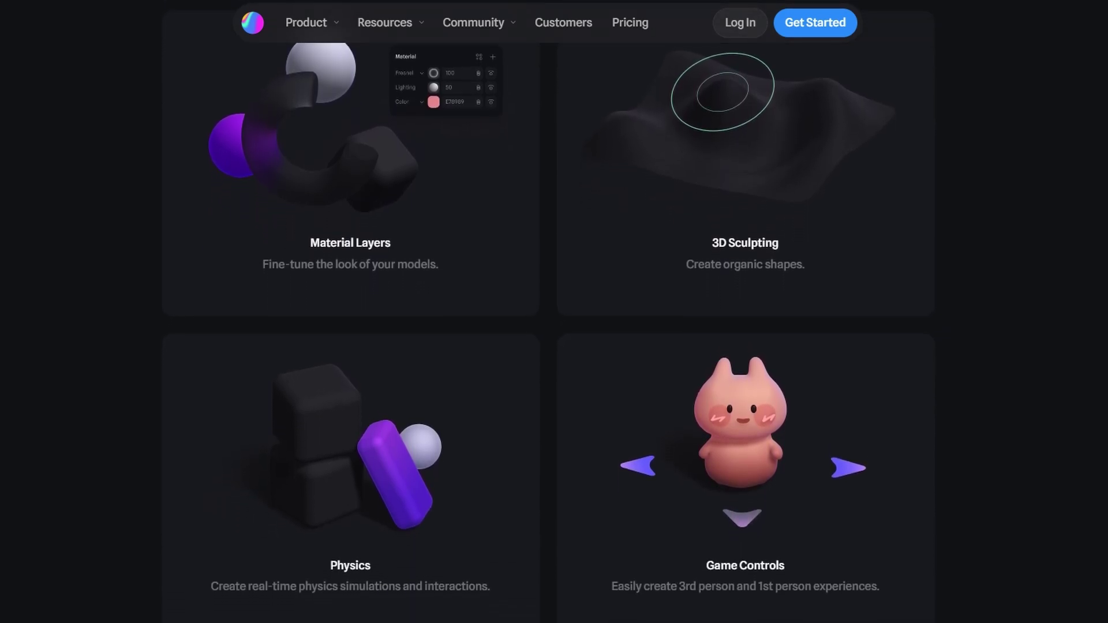
{"action": "scroll", "coordinate": [554, 313], "scroll_direction": "down", "scroll_amount": 2}
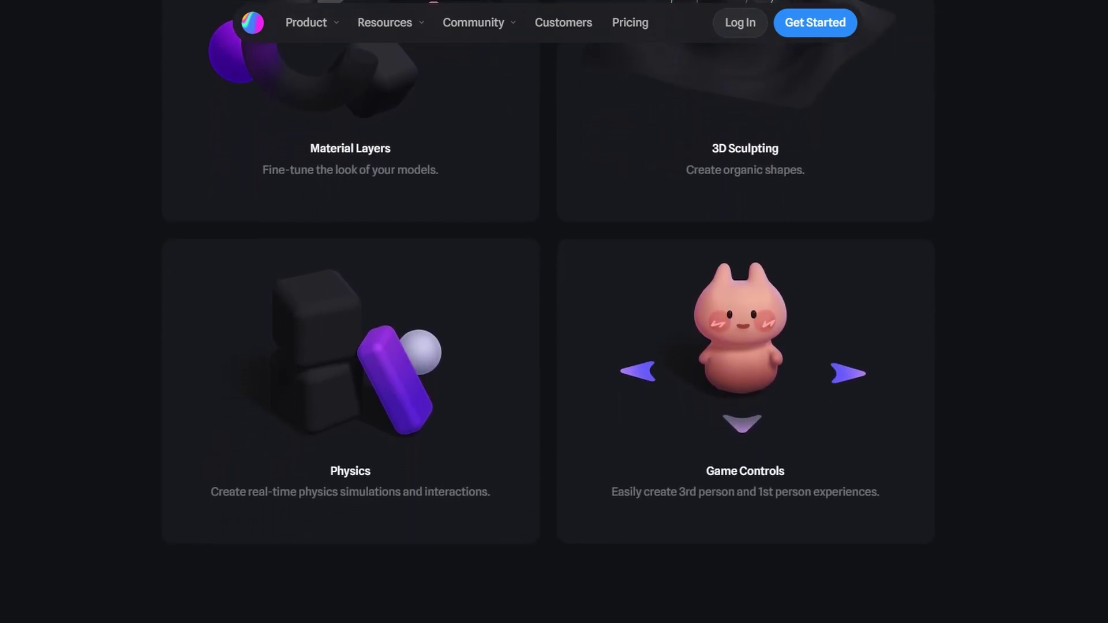
{"action": "scroll", "coordinate": [554, 312], "scroll_direction": "down", "scroll_amount": 2}
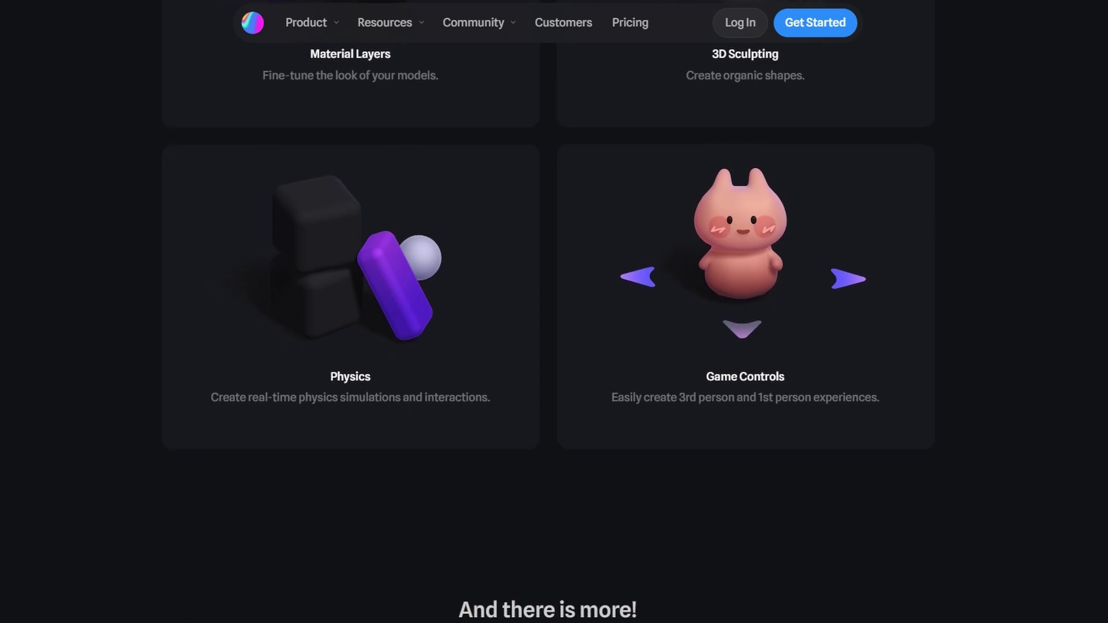
{"action": "scroll", "coordinate": [554, 312], "scroll_direction": "down", "scroll_amount": 2}
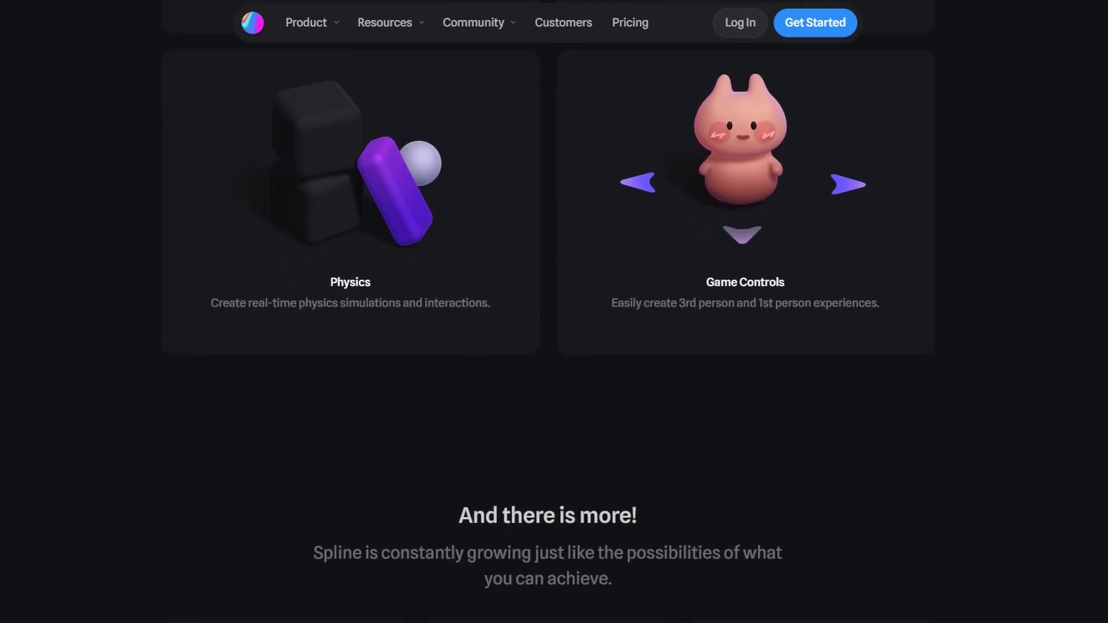
{"action": "scroll", "coordinate": [555, 312], "scroll_direction": "down", "scroll_amount": 2}
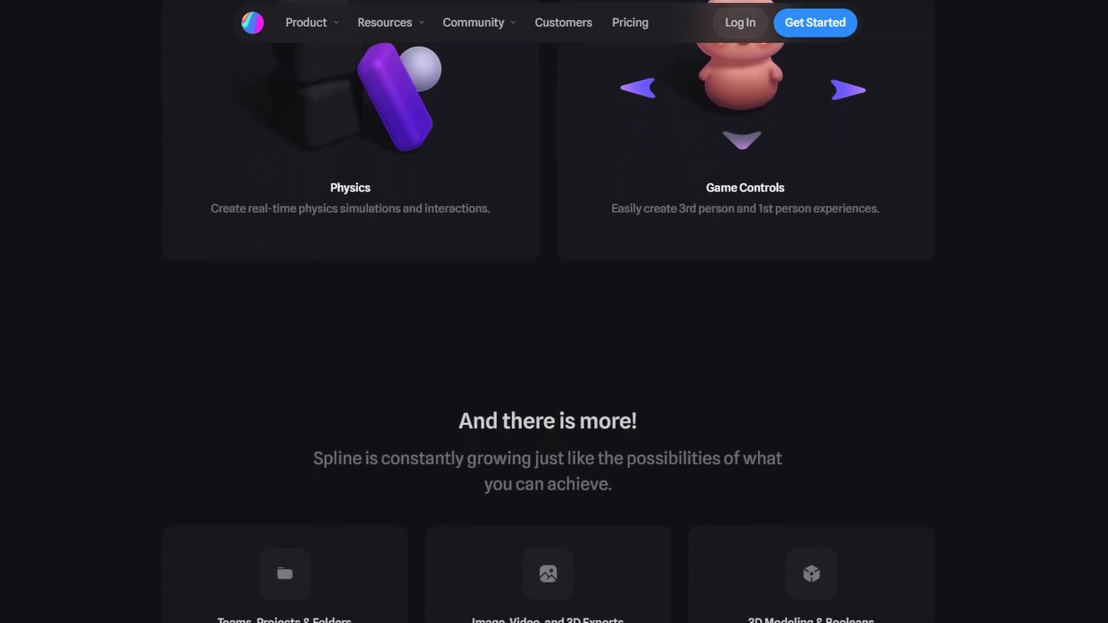
- Review the feature cards under "And there is more!", from Teams, Projects & Folders through Components
{"action": "scroll", "coordinate": [554, 312], "scroll_direction": "down", "scroll_amount": 2}
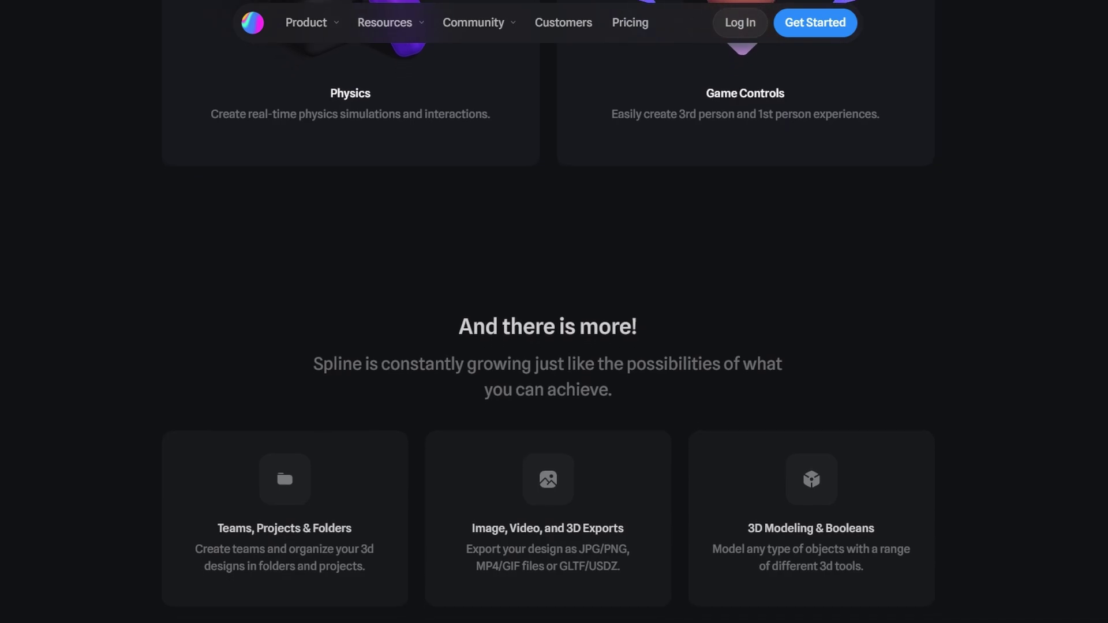
{"action": "scroll", "coordinate": [554, 312], "scroll_direction": "down", "scroll_amount": 2}
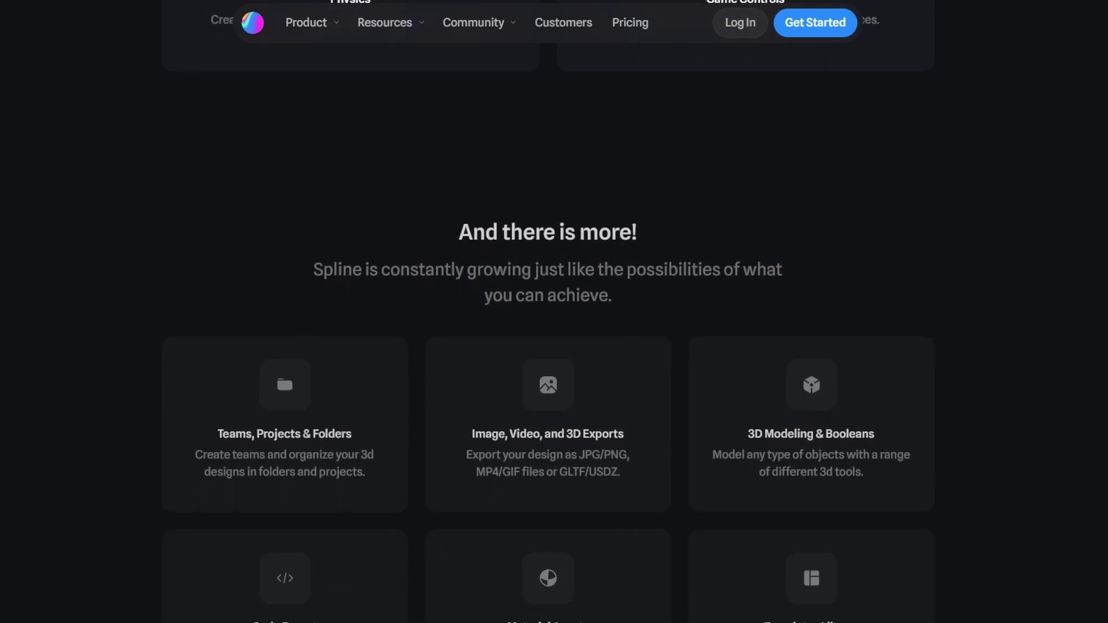
{"action": "scroll", "coordinate": [554, 311], "scroll_direction": "down", "scroll_amount": 2}
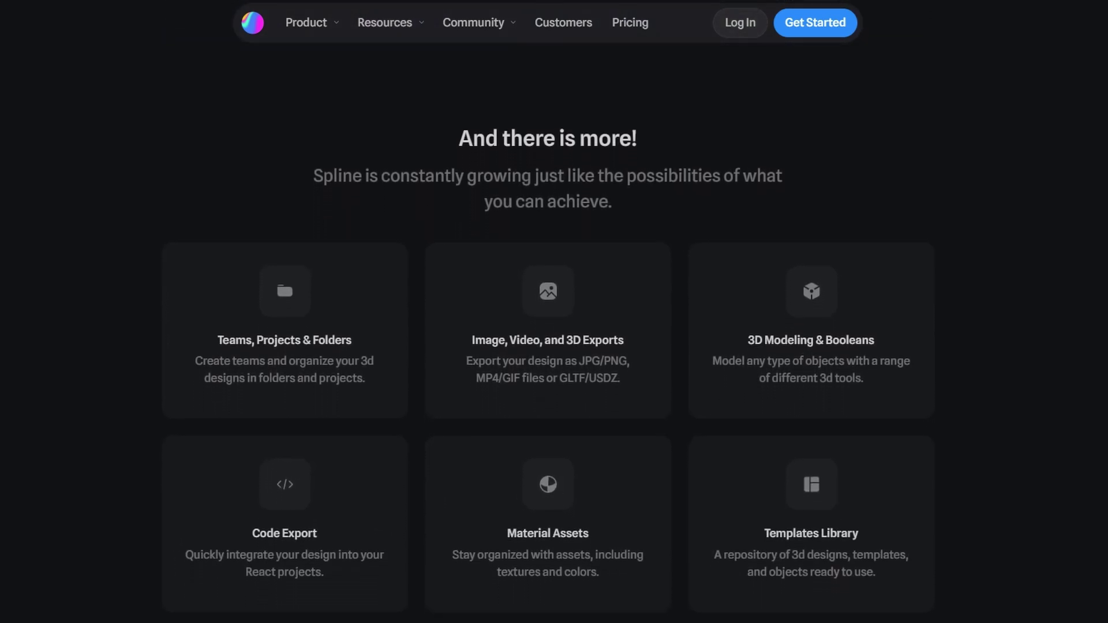
{"action": "scroll", "coordinate": [555, 312], "scroll_direction": "down", "scroll_amount": 2}
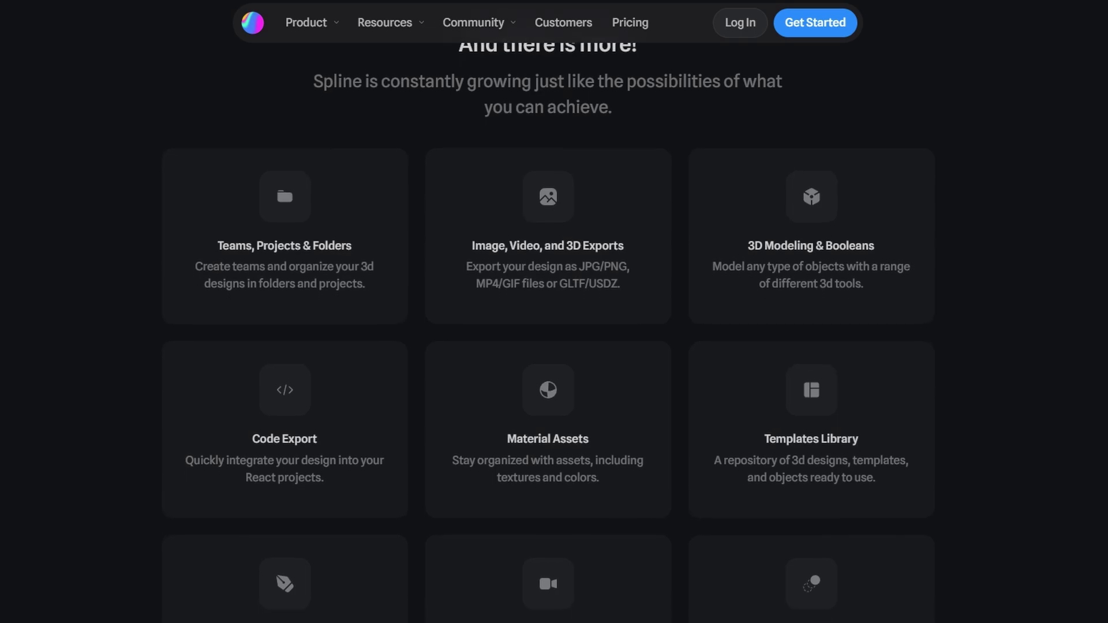
{"action": "scroll", "coordinate": [554, 312], "scroll_direction": "down", "scroll_amount": 2}
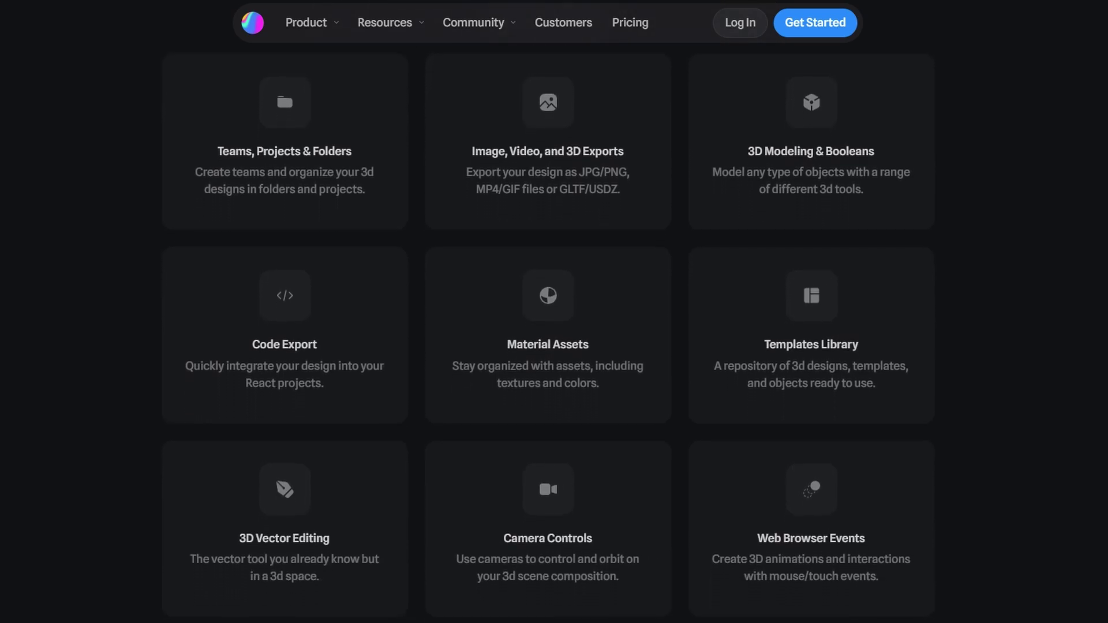
{"action": "scroll", "coordinate": [554, 313], "scroll_direction": "down", "scroll_amount": 2}
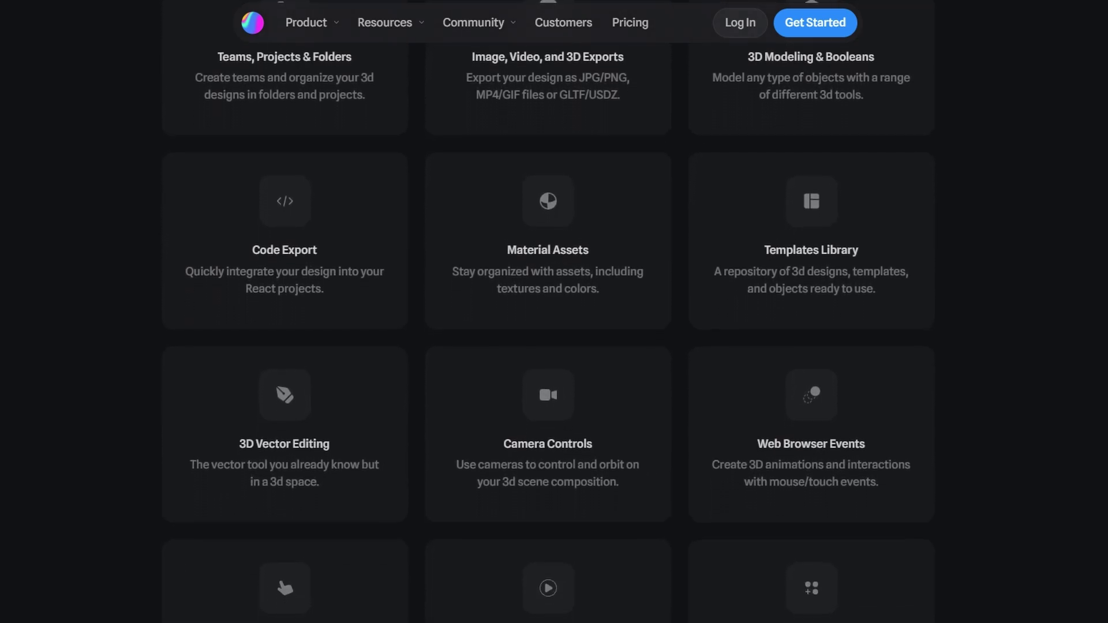
{"action": "scroll", "coordinate": [555, 313], "scroll_direction": "down", "scroll_amount": 2}
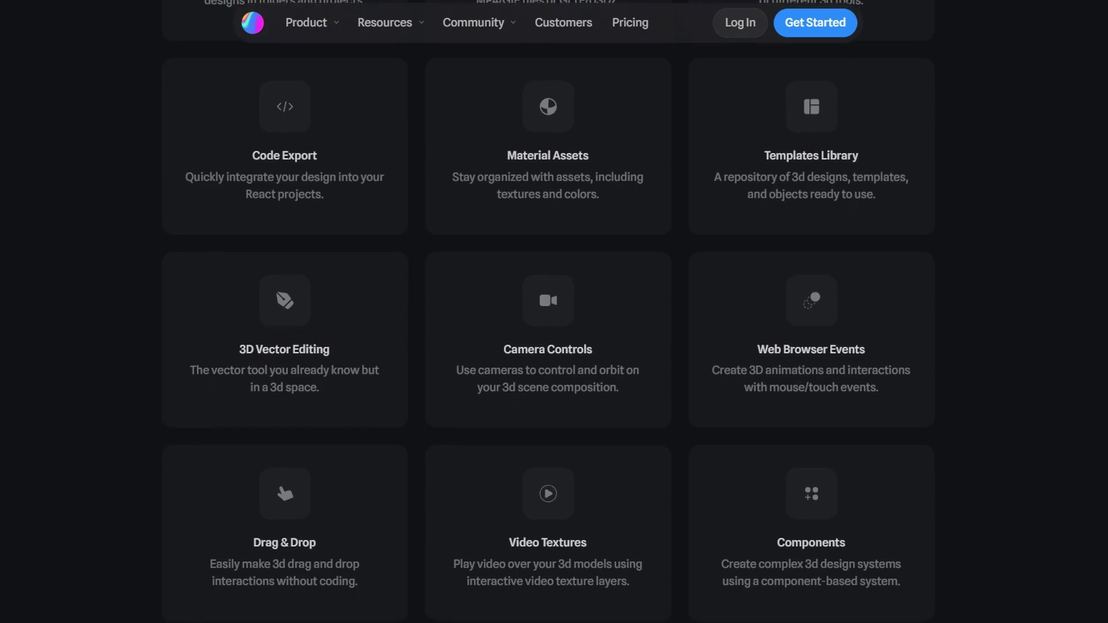
{"action": "scroll", "coordinate": [554, 312], "scroll_direction": "down", "scroll_amount": 2}
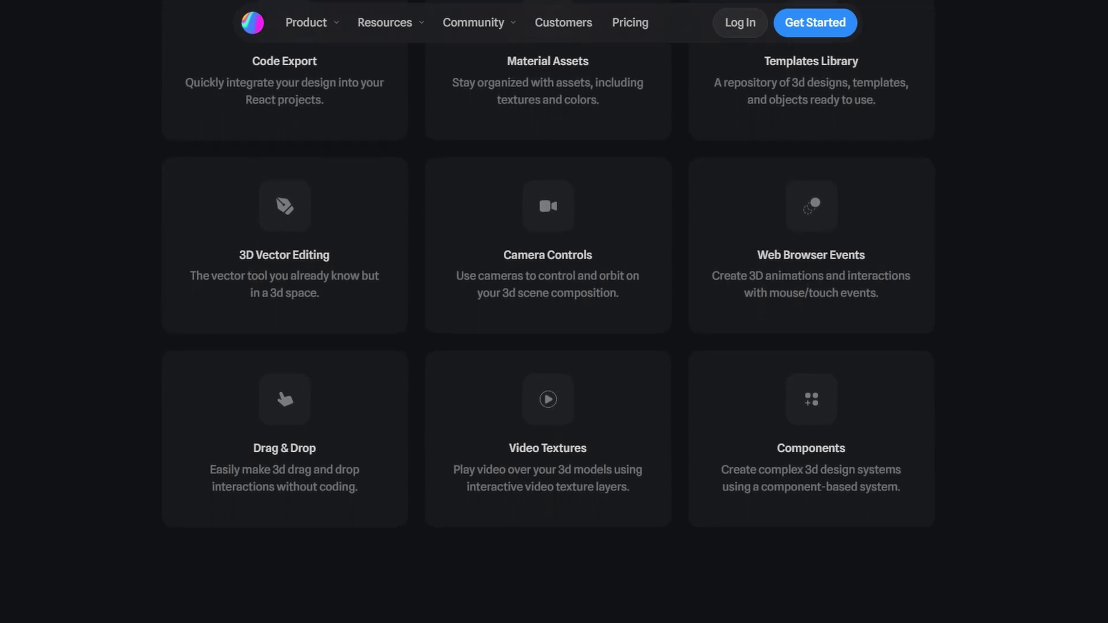
{"action": "scroll", "coordinate": [555, 312], "scroll_direction": "down", "scroll_amount": 2}
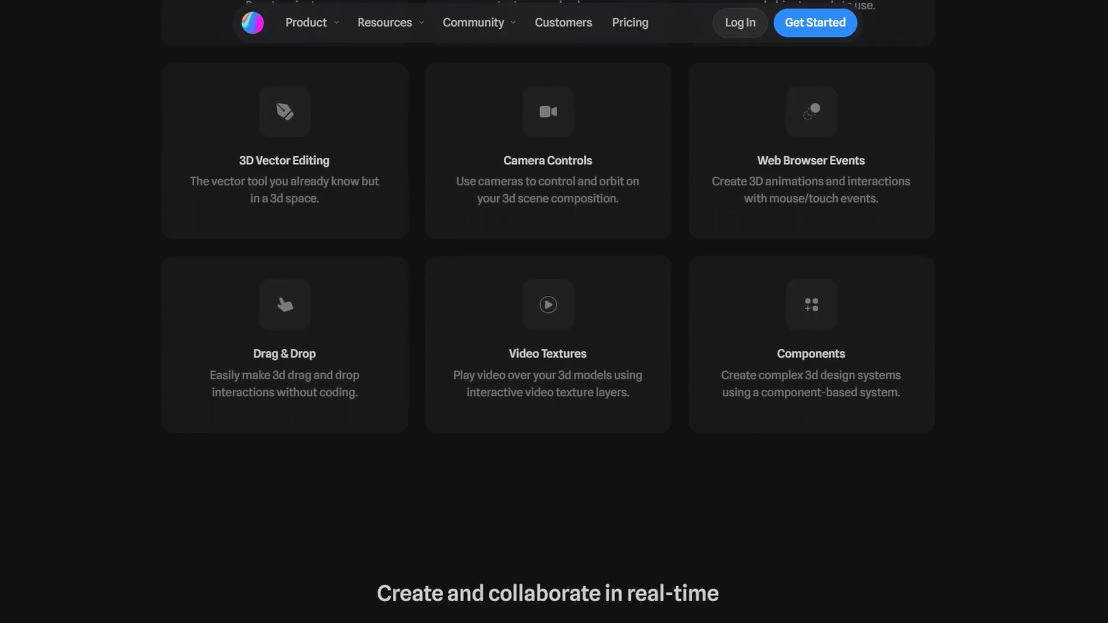
- Examine the shared editor demo with team comments in the "Create and collaborate in real-time" section
{"action": "scroll", "coordinate": [554, 312], "scroll_direction": "down", "scroll_amount": 2}
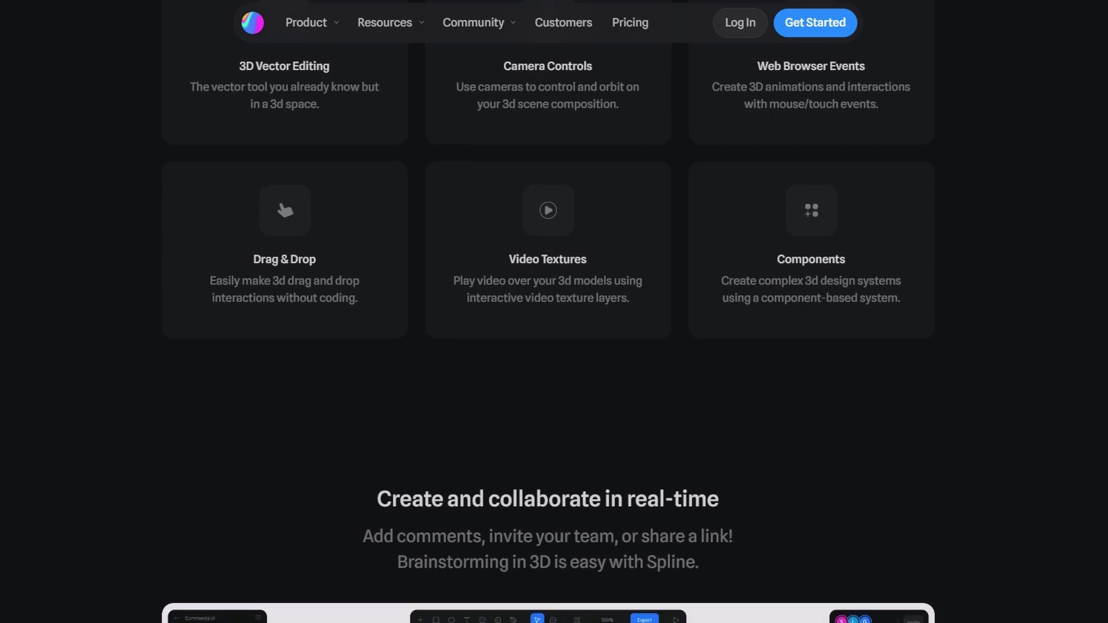
{"action": "scroll", "coordinate": [555, 311], "scroll_direction": "down", "scroll_amount": 2}
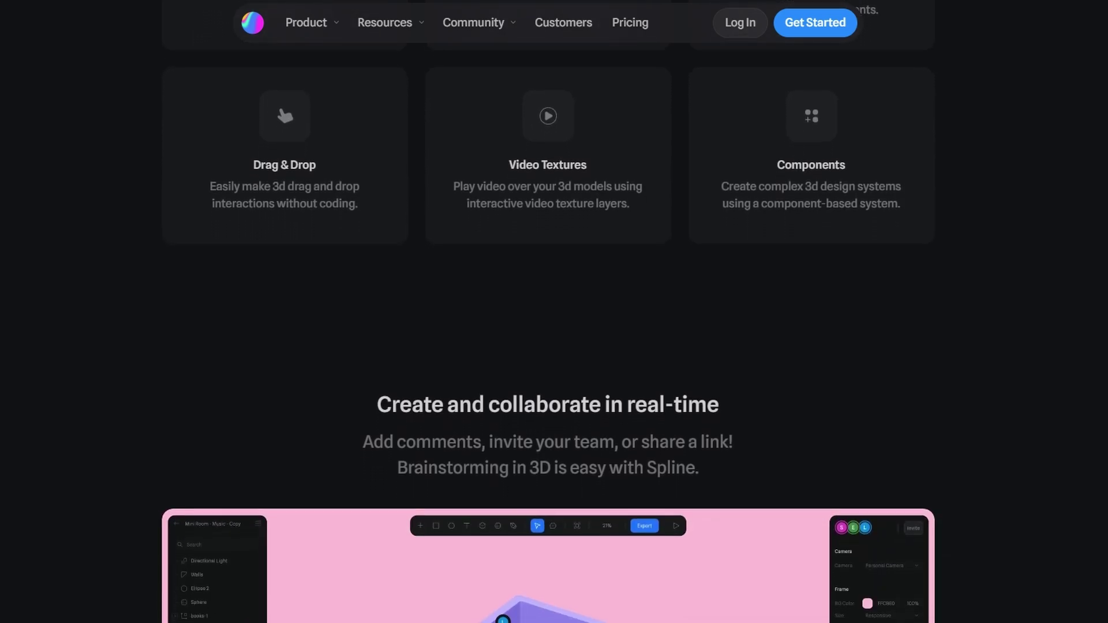
{"action": "scroll", "coordinate": [555, 313], "scroll_direction": "down", "scroll_amount": 2}
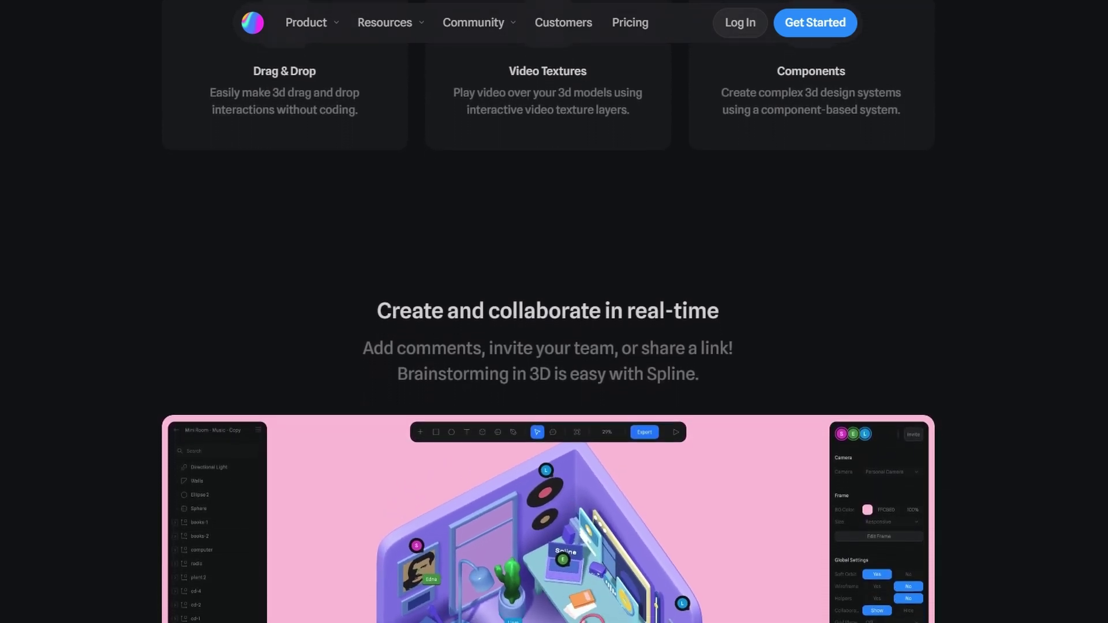
{"action": "scroll", "coordinate": [697, 408], "scroll_direction": "down", "scroll_amount": 2}
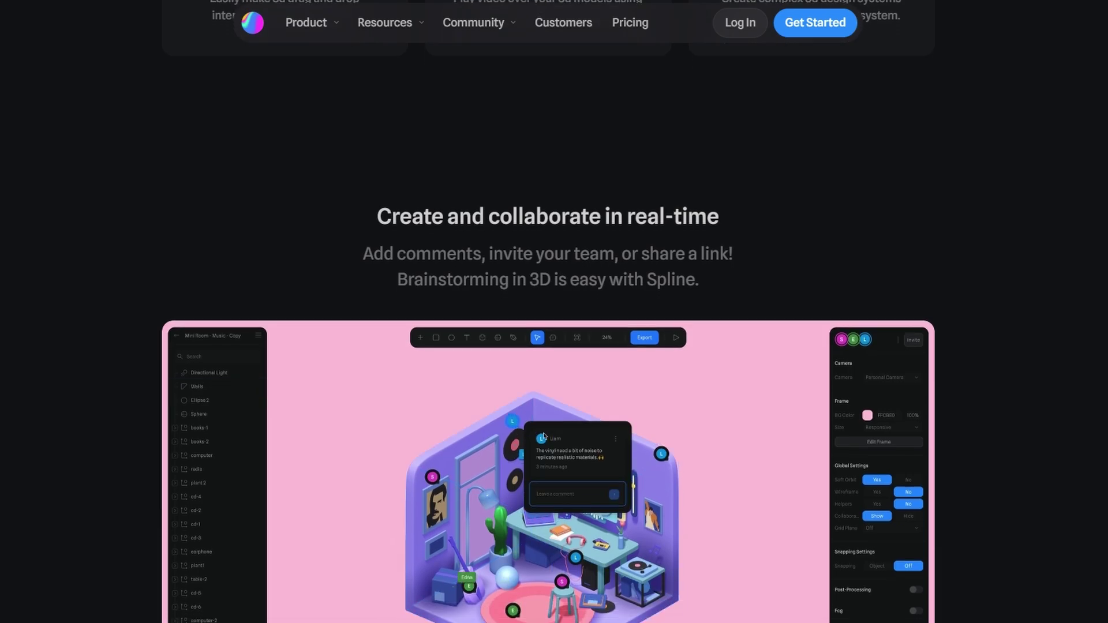
{"action": "scroll", "coordinate": [697, 408], "scroll_direction": "down", "scroll_amount": 2}
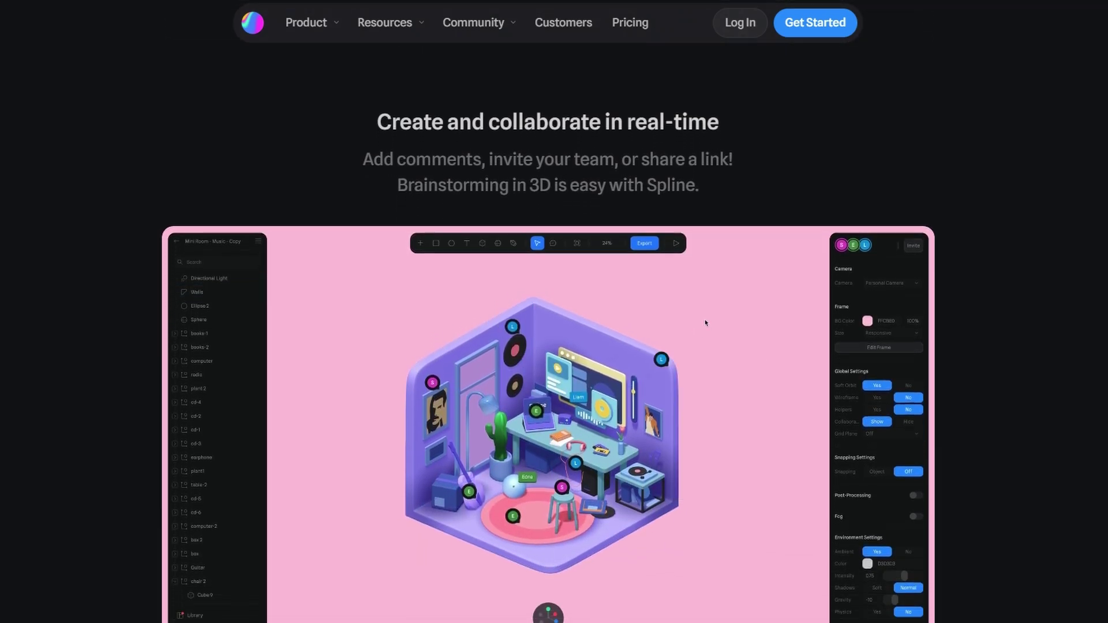
{"action": "scroll", "coordinate": [739, 376], "scroll_direction": "down", "scroll_amount": 2}
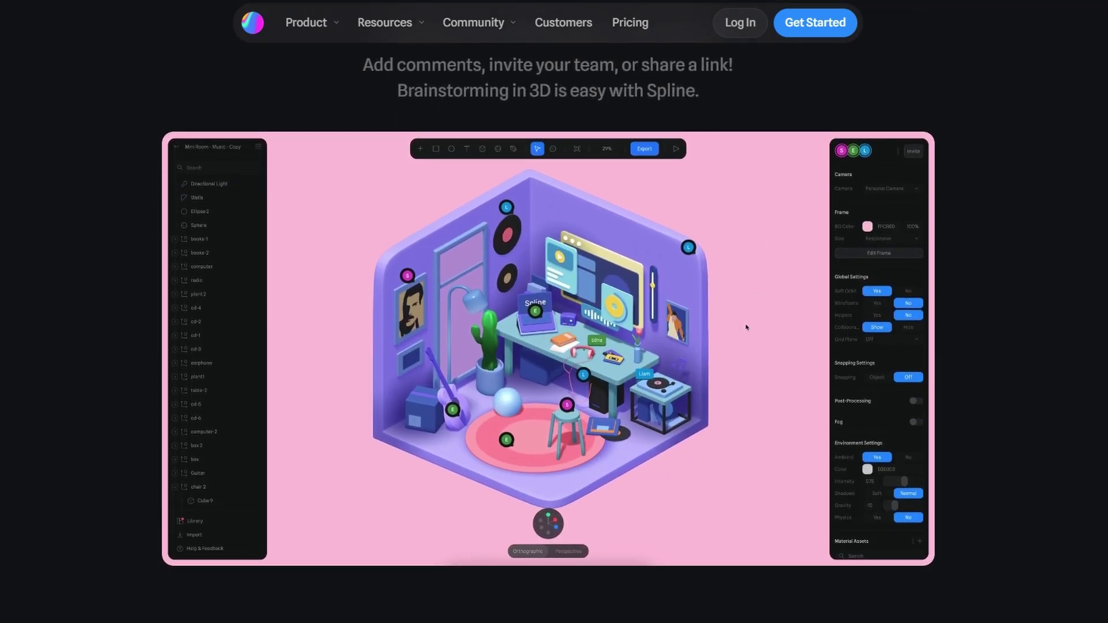
{"action": "scroll", "coordinate": [549, 324], "scroll_direction": "down", "scroll_amount": 2}
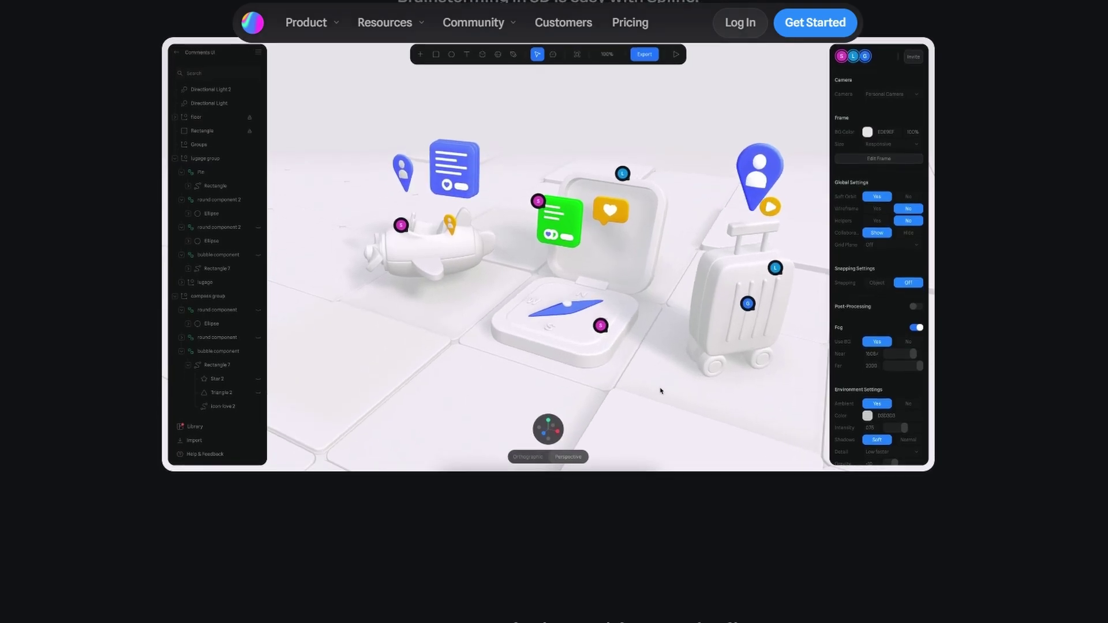
{"action": "scroll", "coordinate": [738, 265], "scroll_direction": "down", "scroll_amount": 2}
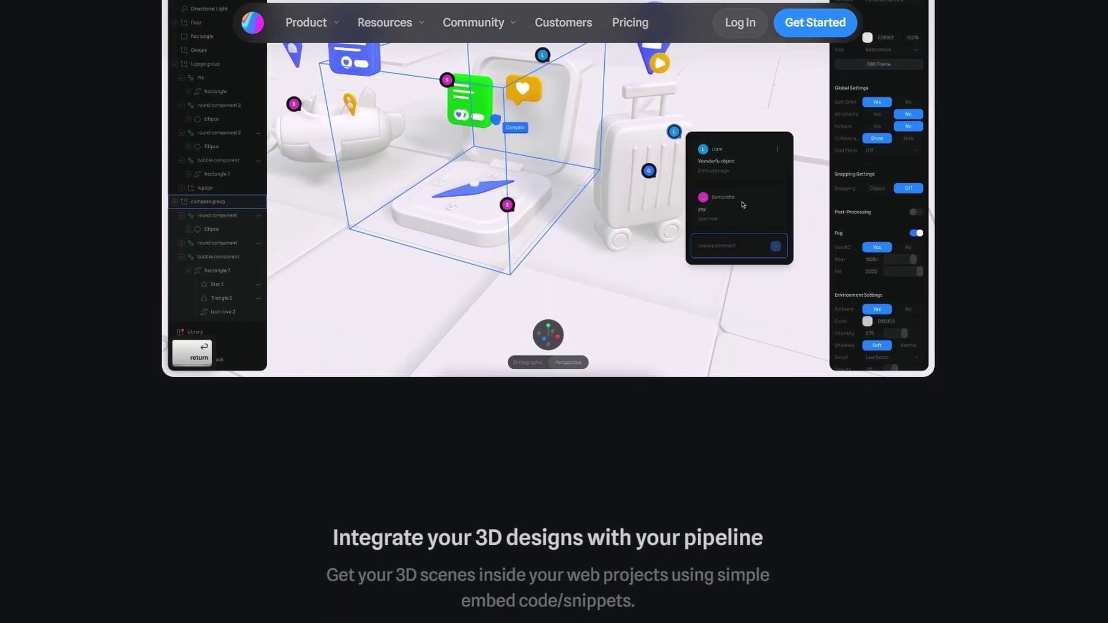
- Look over the interactive cube, embed code and platform options under "Integrate your 3D designs with your pipeline"
{"action": "scroll", "coordinate": [738, 265], "scroll_direction": "down", "scroll_amount": 2}
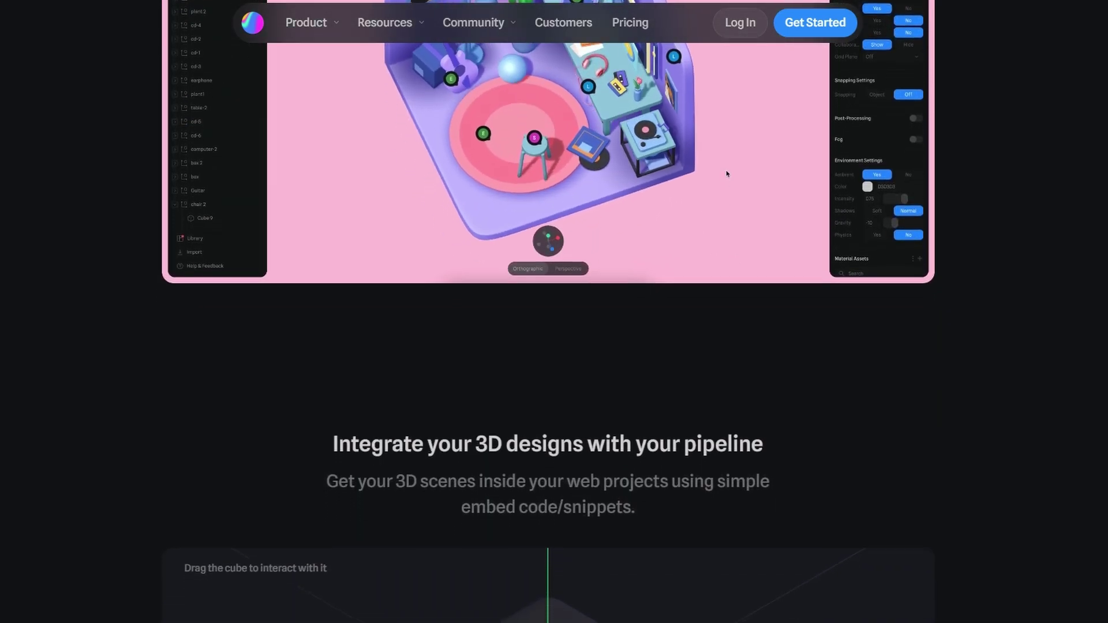
{"action": "scroll", "coordinate": [727, 96], "scroll_direction": "down", "scroll_amount": 2}
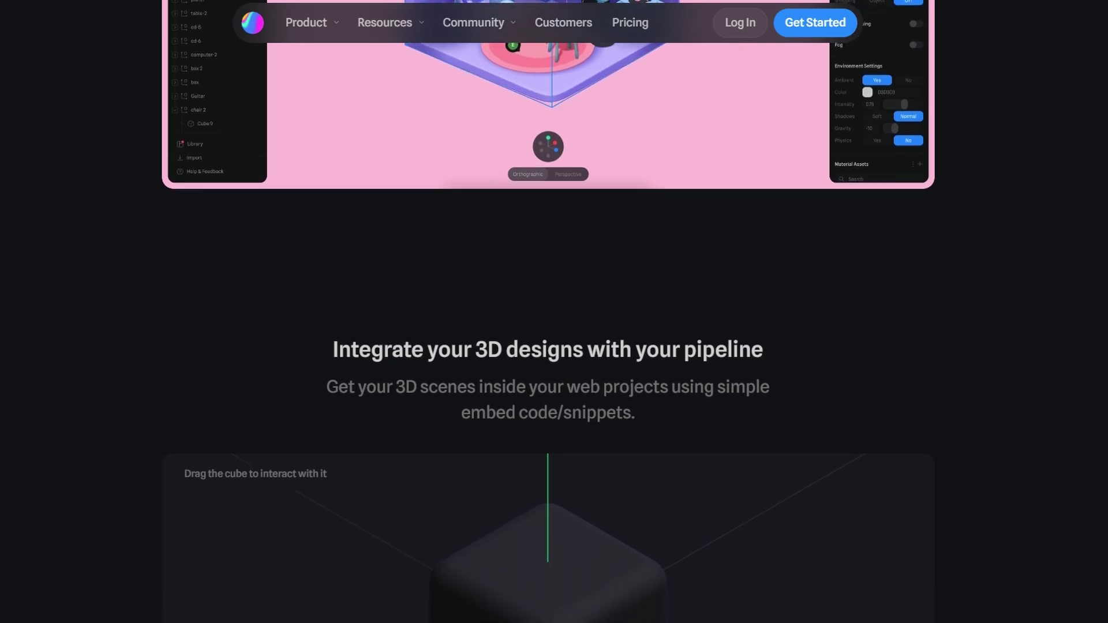
{"action": "scroll", "coordinate": [554, 312], "scroll_direction": "down", "scroll_amount": 2}
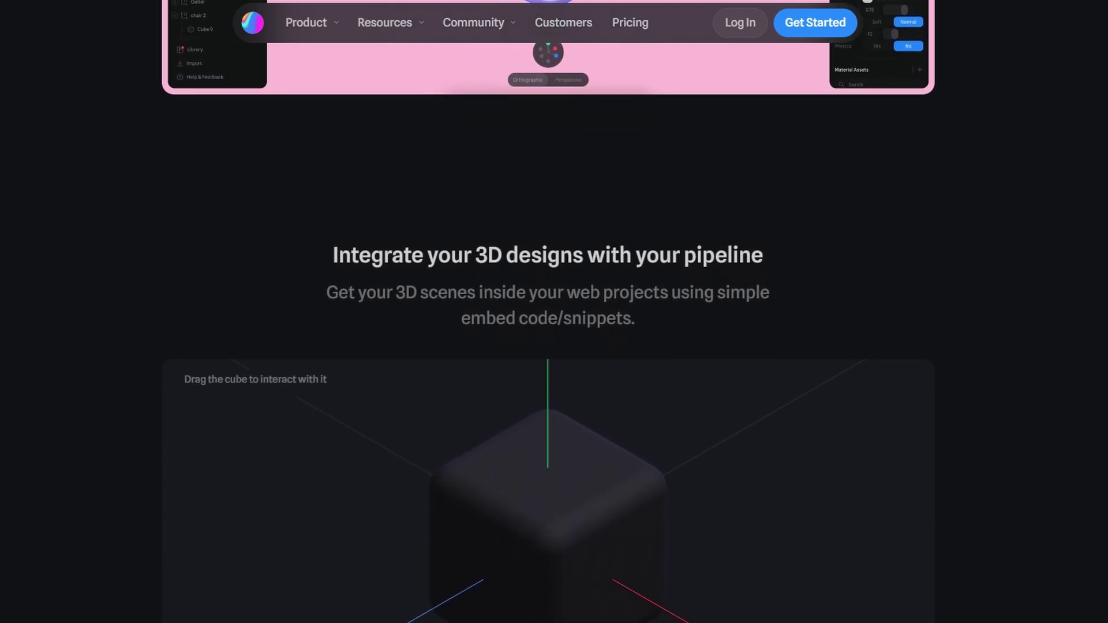
{"action": "scroll", "coordinate": [554, 311], "scroll_direction": "down", "scroll_amount": 2}
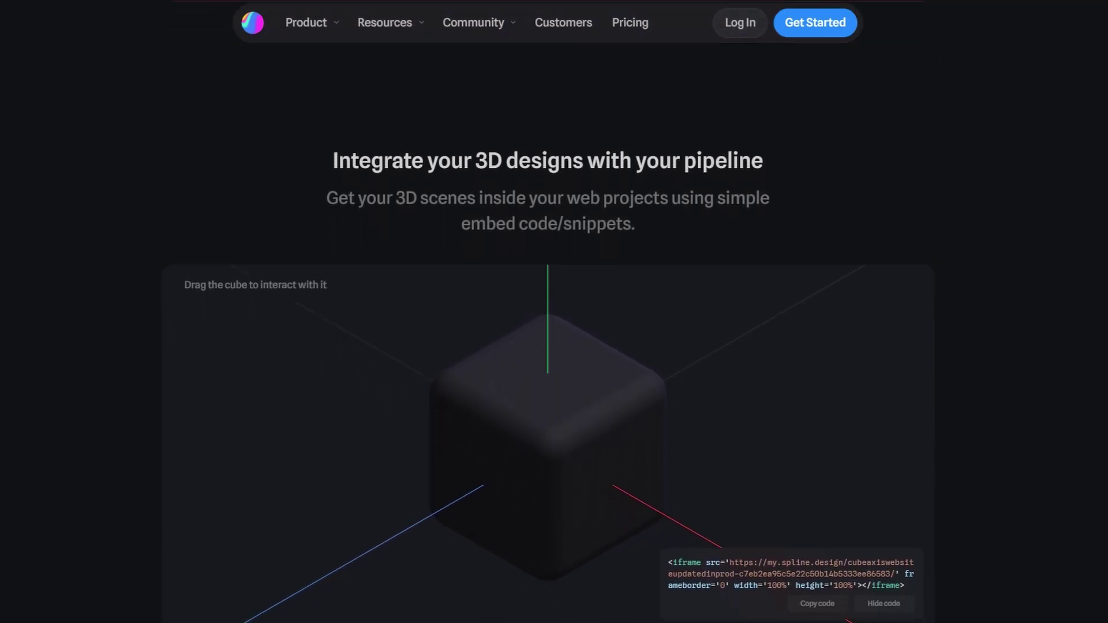
{"action": "scroll", "coordinate": [554, 312], "scroll_direction": "down", "scroll_amount": 2}
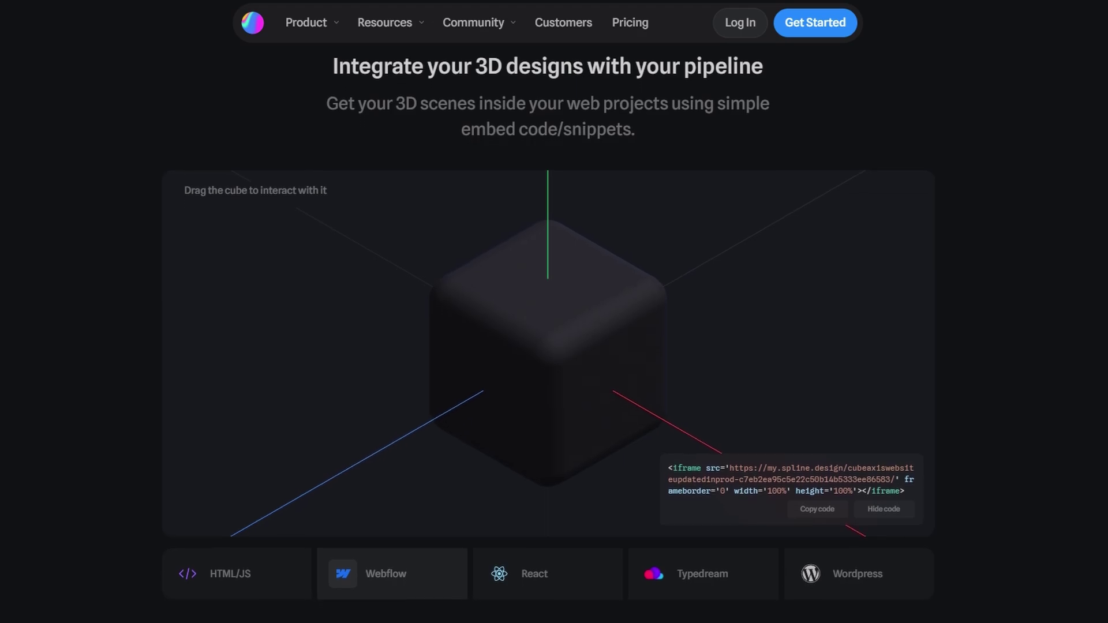
{"action": "scroll", "coordinate": [555, 312], "scroll_direction": "down", "scroll_amount": 2}
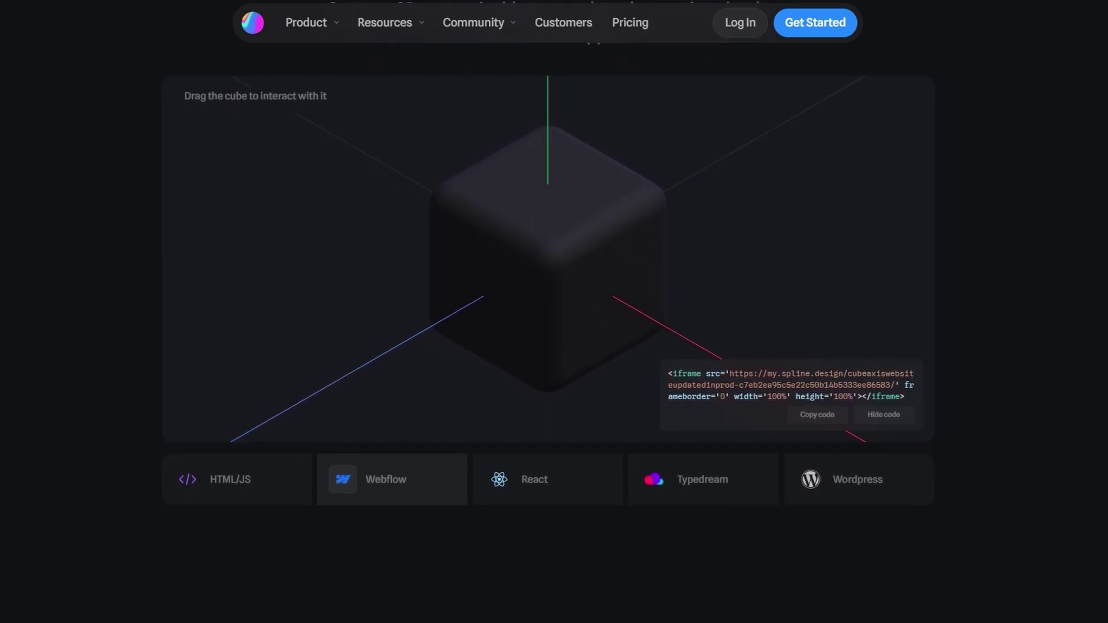
{"action": "scroll", "coordinate": [555, 312], "scroll_direction": "down", "scroll_amount": 2}
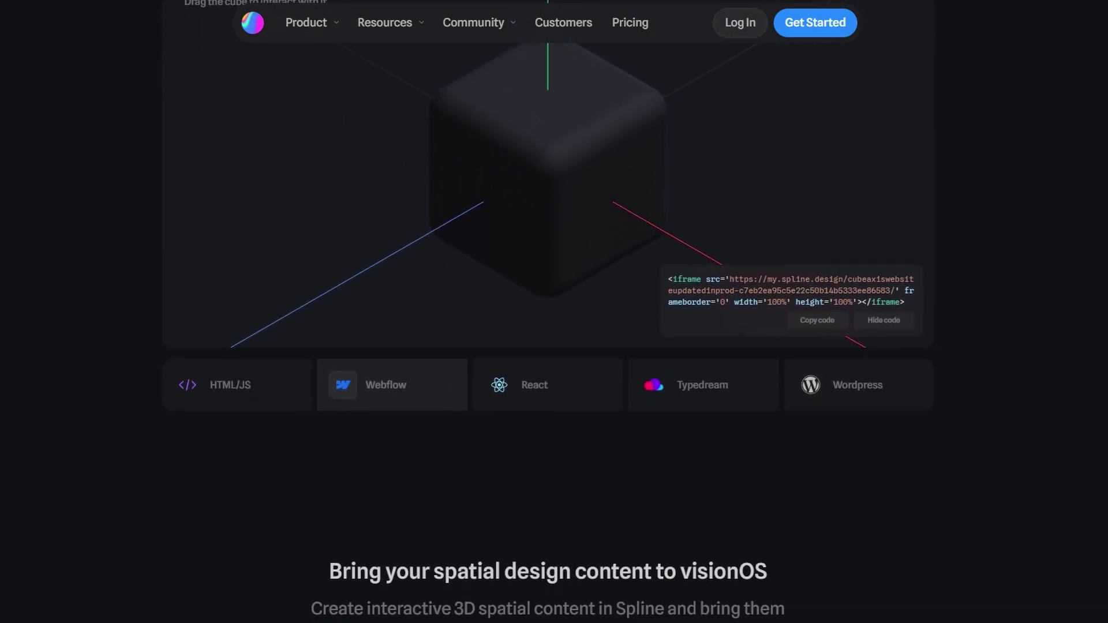
- Examine the Spline Mirror castle showcase in the "Bring your spatial design content to visionOS" section
{"action": "scroll", "coordinate": [555, 312], "scroll_direction": "down", "scroll_amount": 2}
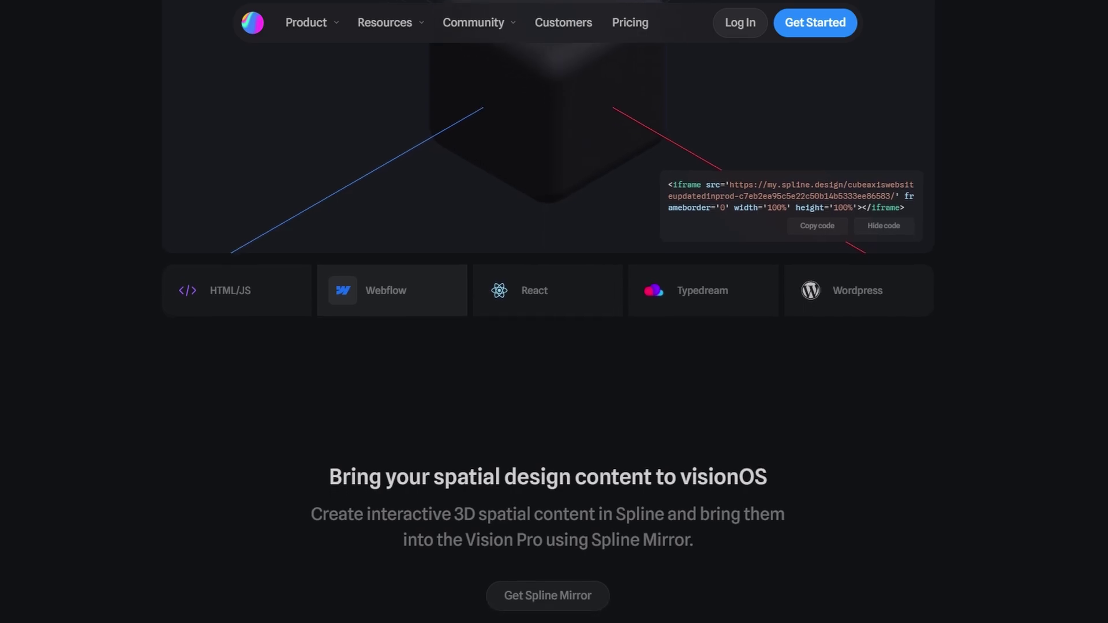
{"action": "scroll", "coordinate": [554, 312], "scroll_direction": "down", "scroll_amount": 2}
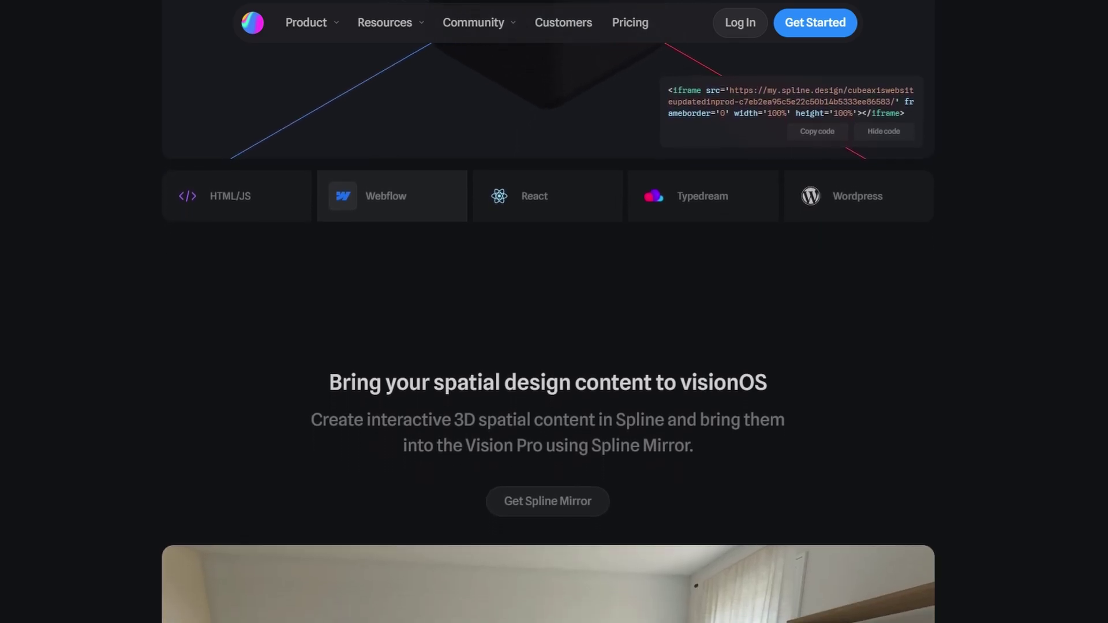
{"action": "scroll", "coordinate": [555, 312], "scroll_direction": "down", "scroll_amount": 2}
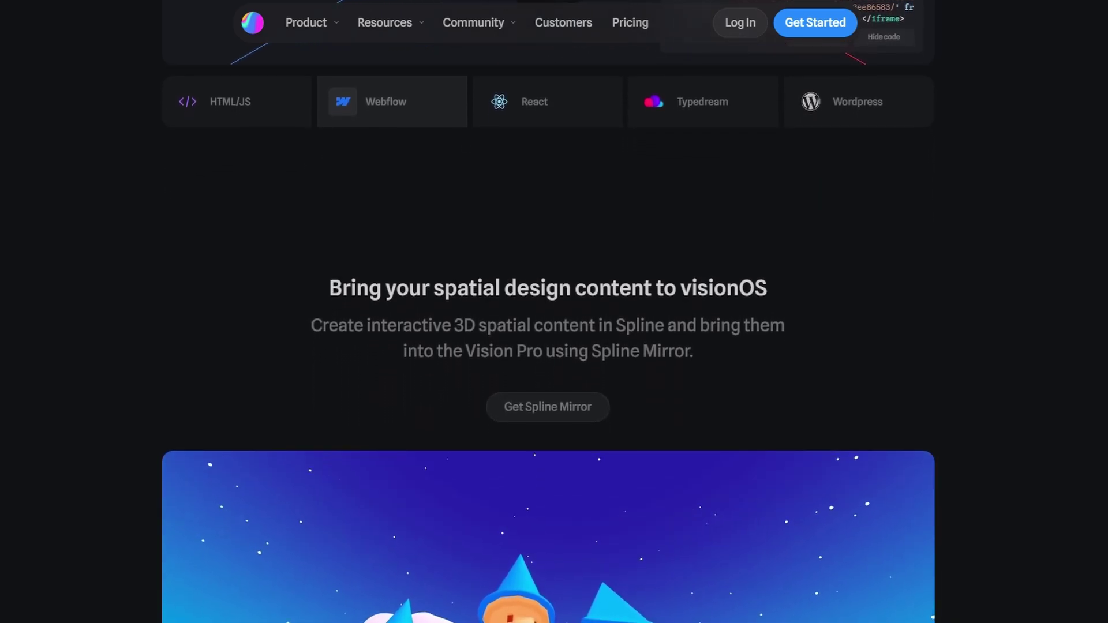
{"action": "scroll", "coordinate": [554, 311], "scroll_direction": "down", "scroll_amount": 2}
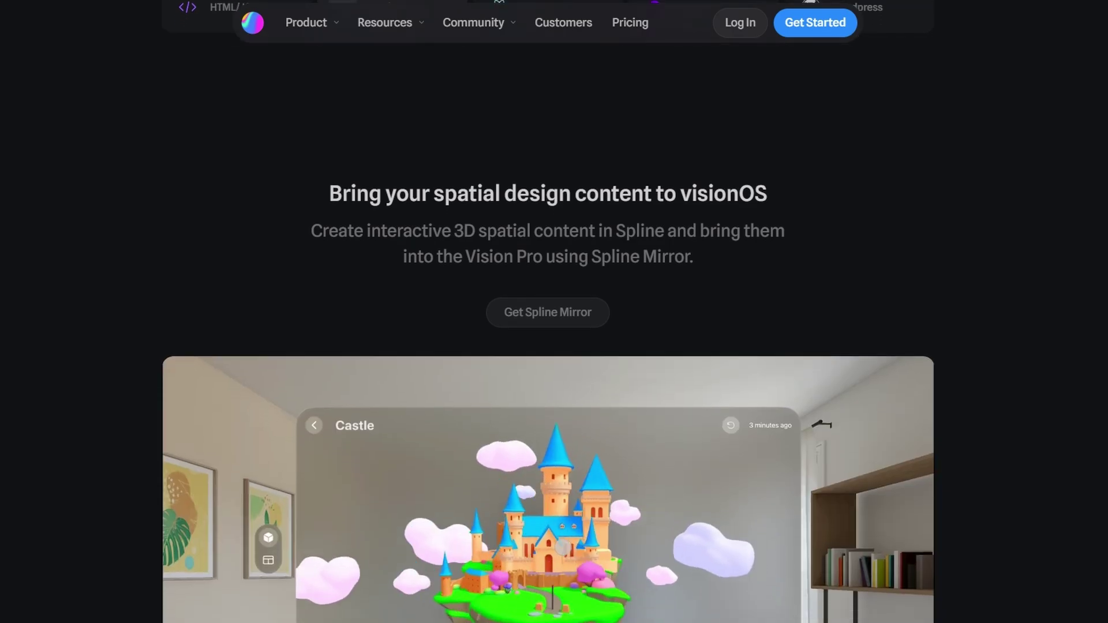
{"action": "scroll", "coordinate": [652, 594], "scroll_direction": "down", "scroll_amount": 2}
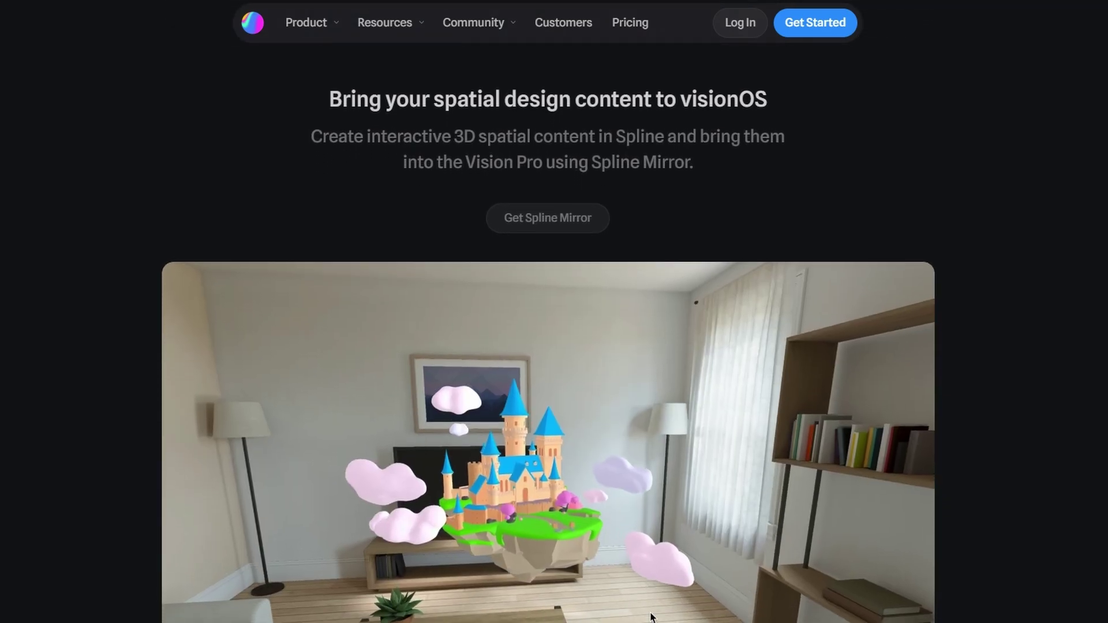
{"action": "scroll", "coordinate": [651, 595], "scroll_direction": "down", "scroll_amount": 2}
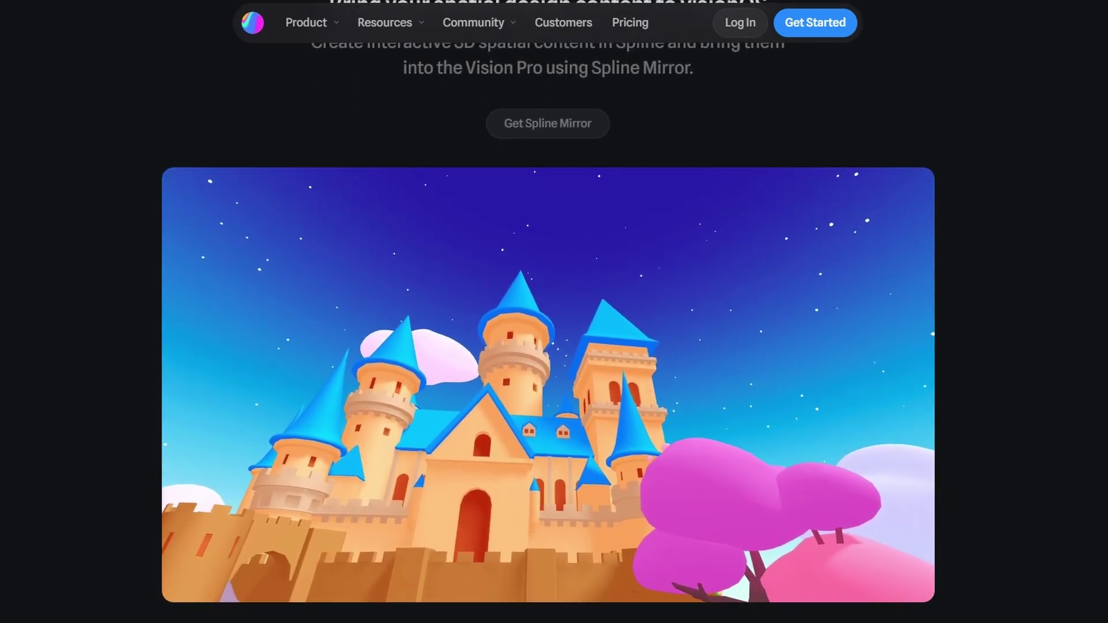
{"action": "scroll", "coordinate": [554, 312], "scroll_direction": "down", "scroll_amount": 2}
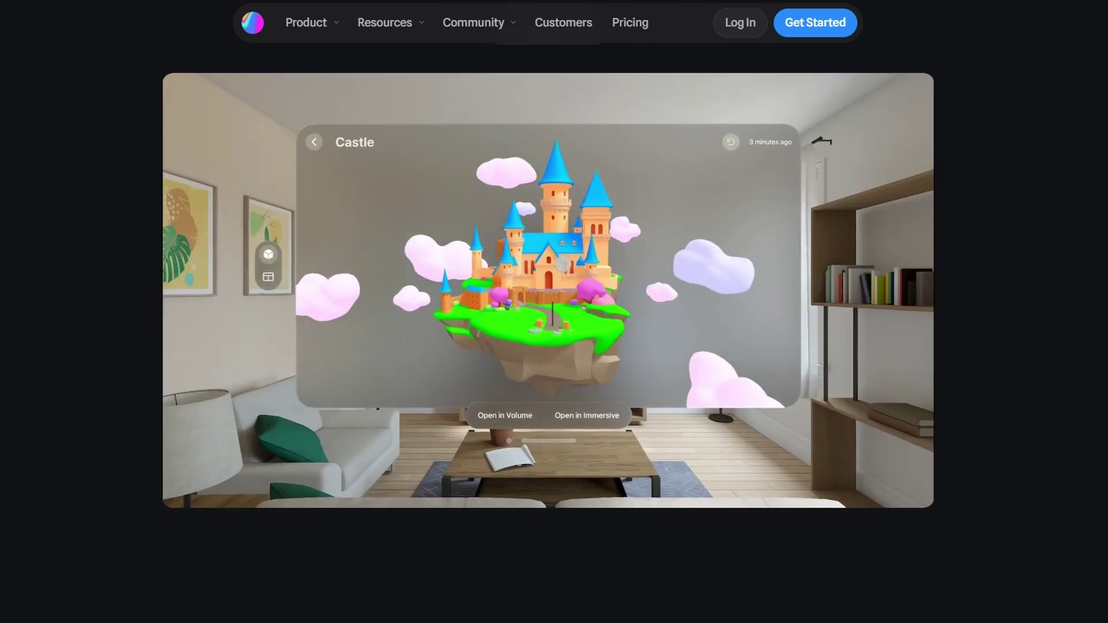
- Check the browser, macOS and Windows options in the "Get Spline Now" section
{"action": "scroll", "coordinate": [650, 312], "scroll_direction": "down", "scroll_amount": 2}
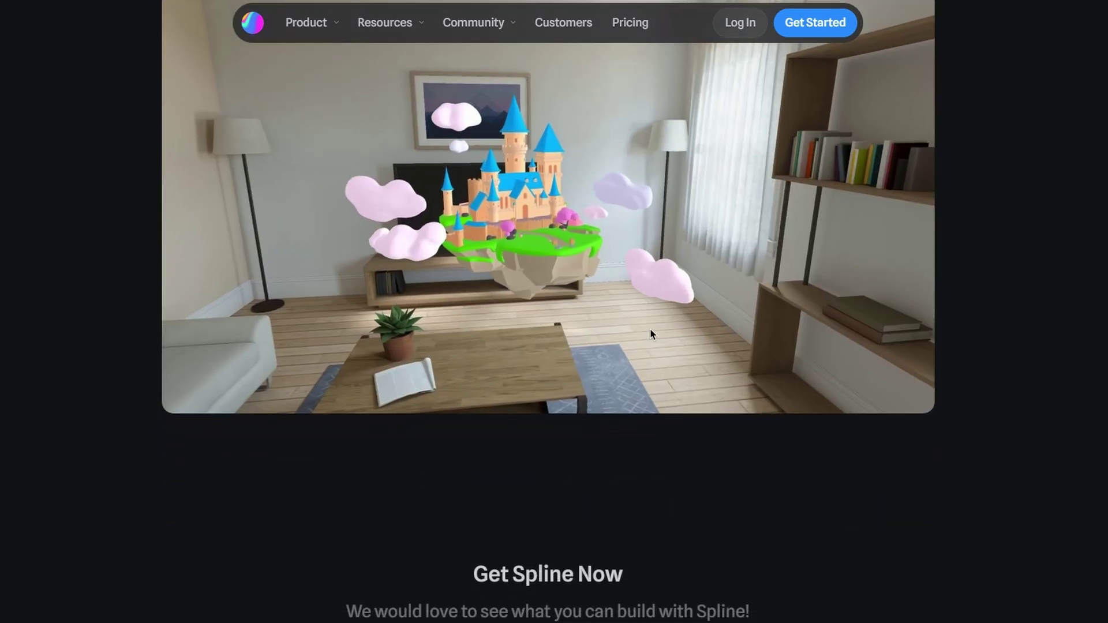
{"action": "scroll", "coordinate": [651, 312], "scroll_direction": "down", "scroll_amount": 2}
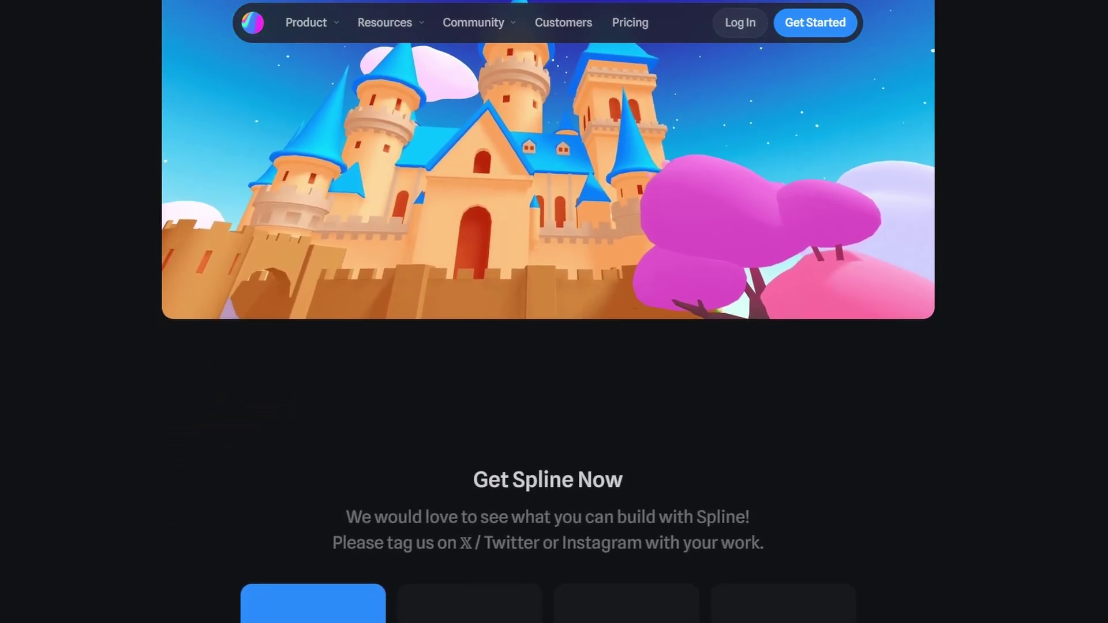
{"action": "scroll", "coordinate": [554, 312], "scroll_direction": "down", "scroll_amount": 2}
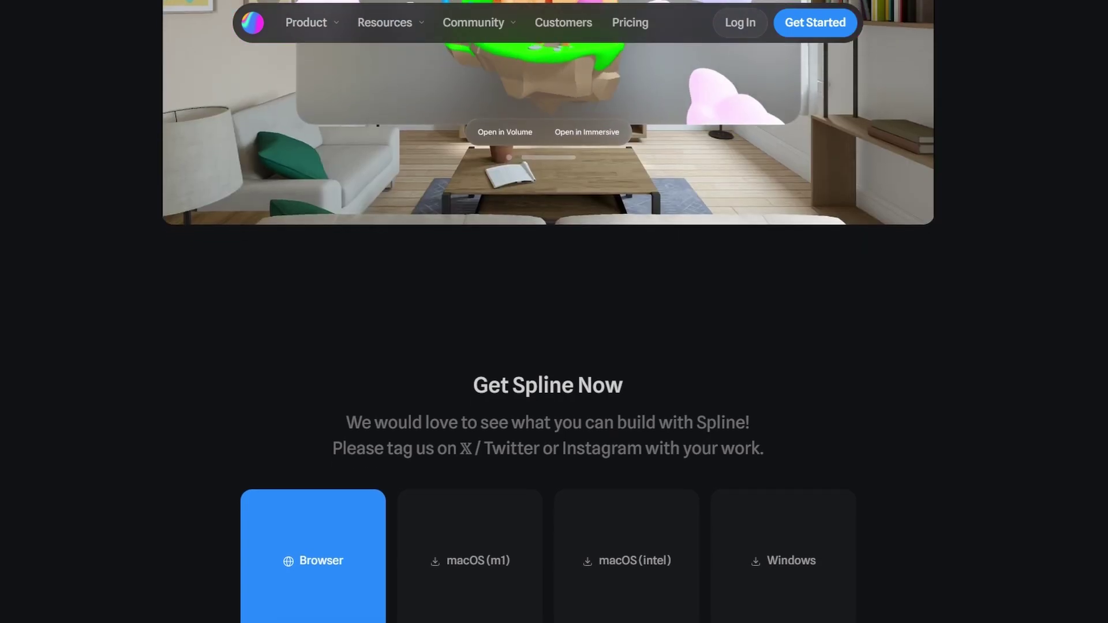
{"action": "scroll", "coordinate": [554, 311], "scroll_direction": "down", "scroll_amount": 2}
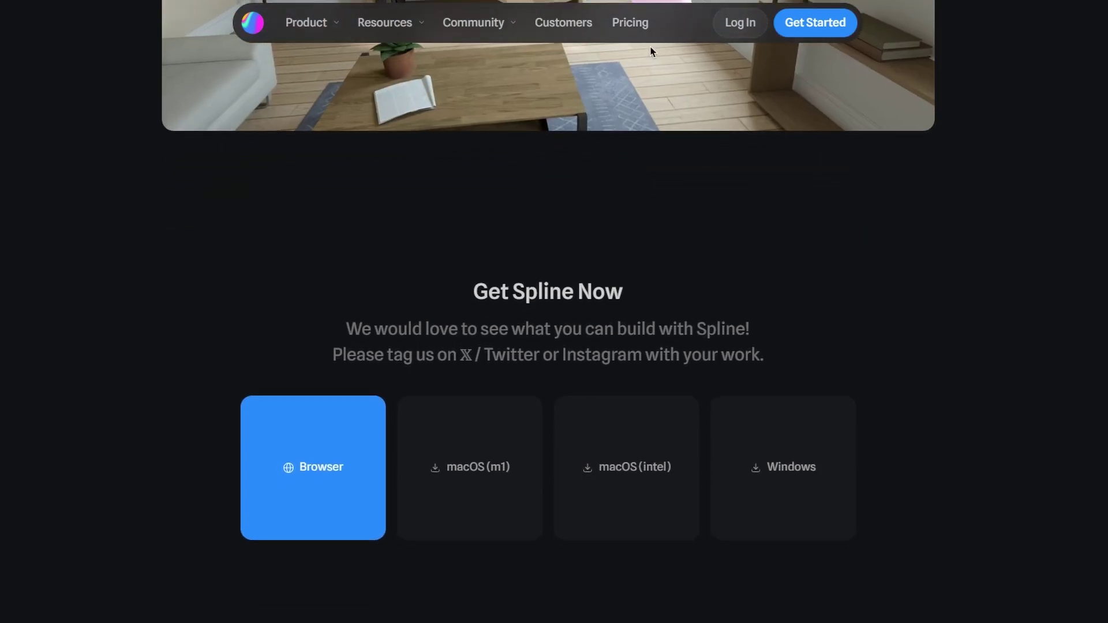
- Read the customer testimonials in the "Loved by teams around the world" section
{"action": "scroll", "coordinate": [555, 312], "scroll_direction": "down", "scroll_amount": 2}
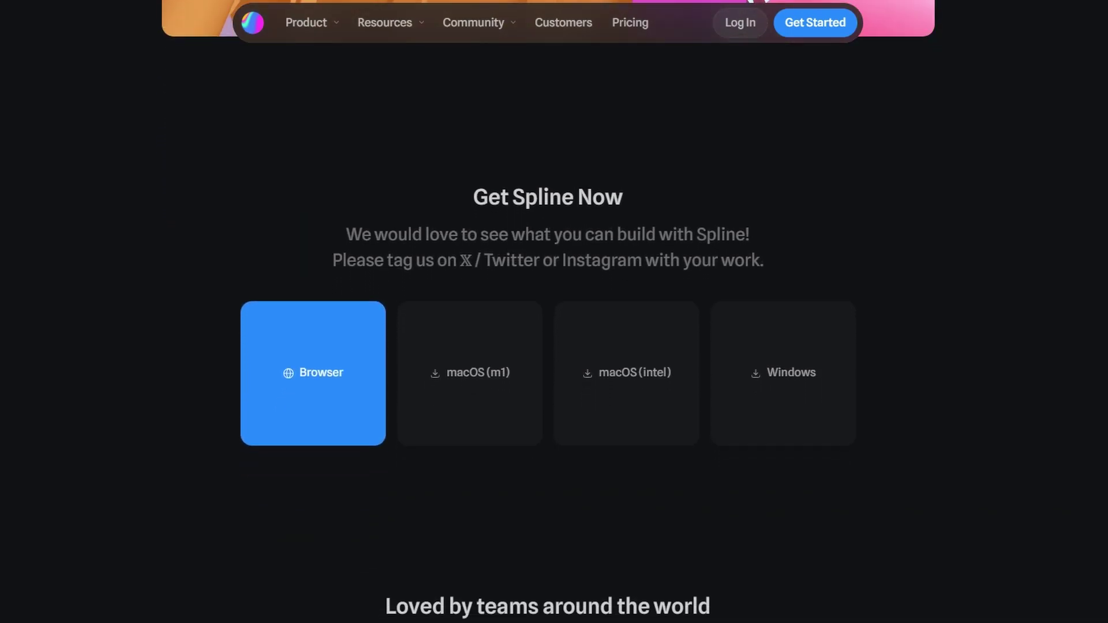
{"action": "scroll", "coordinate": [554, 312], "scroll_direction": "down", "scroll_amount": 2}
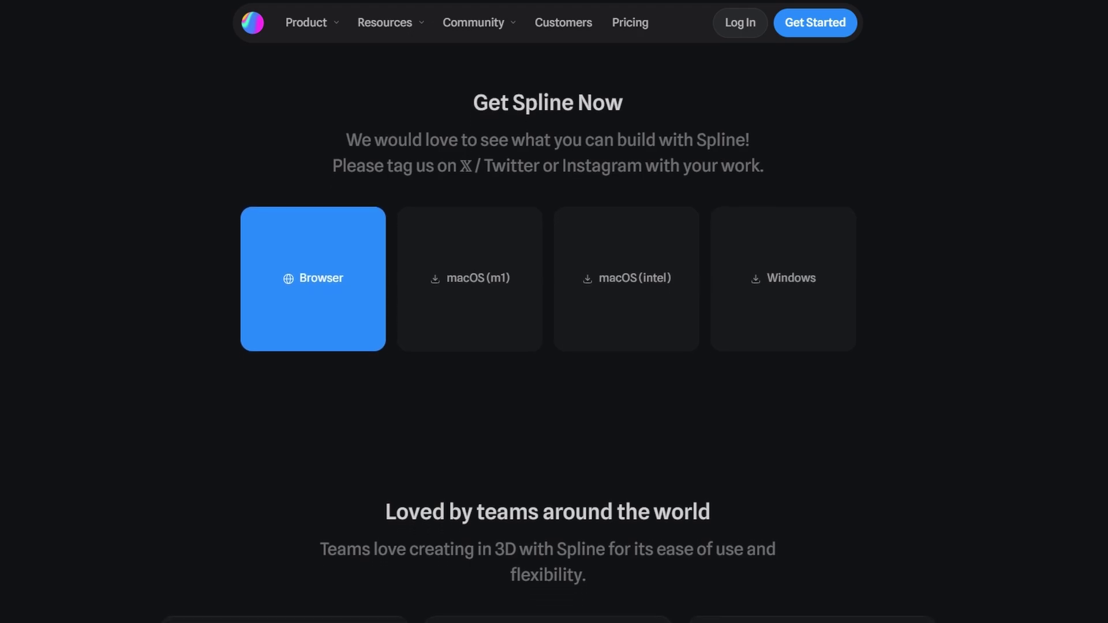
{"action": "scroll", "coordinate": [554, 311], "scroll_direction": "down", "scroll_amount": 2}
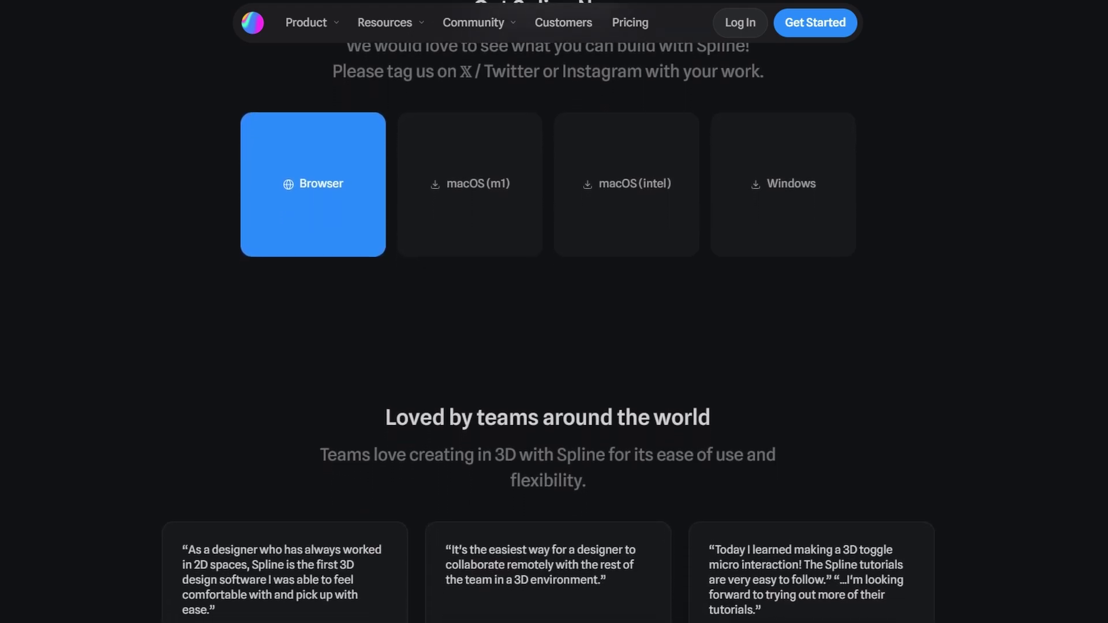
{"action": "scroll", "coordinate": [554, 312], "scroll_direction": "down", "scroll_amount": 2}
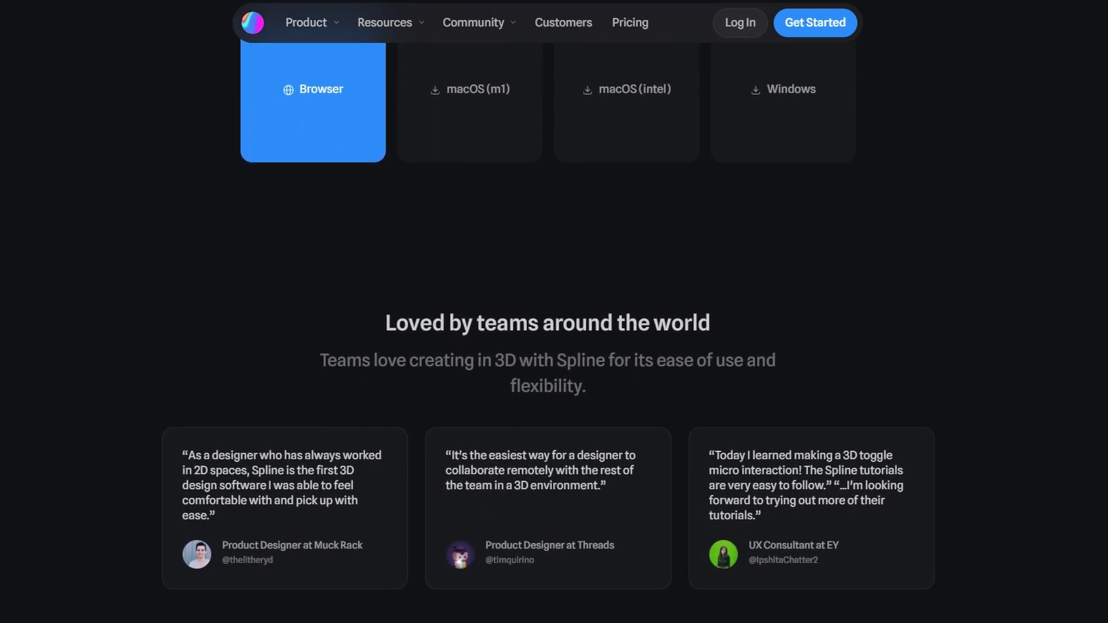
{"action": "scroll", "coordinate": [555, 313], "scroll_direction": "down", "scroll_amount": 2}
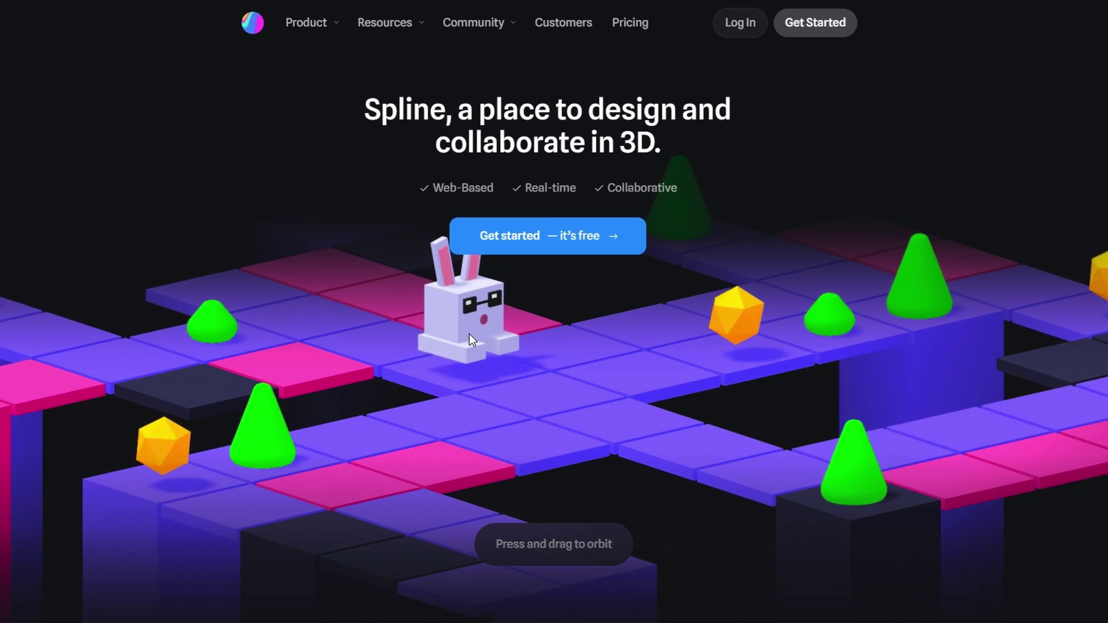
- Orbit the homepage's rabbit scene and look over the Product, Resources and Community offerings
{"action": "left_click_drag", "start_coordinate": [466, 334], "coordinate": [532, 254]}
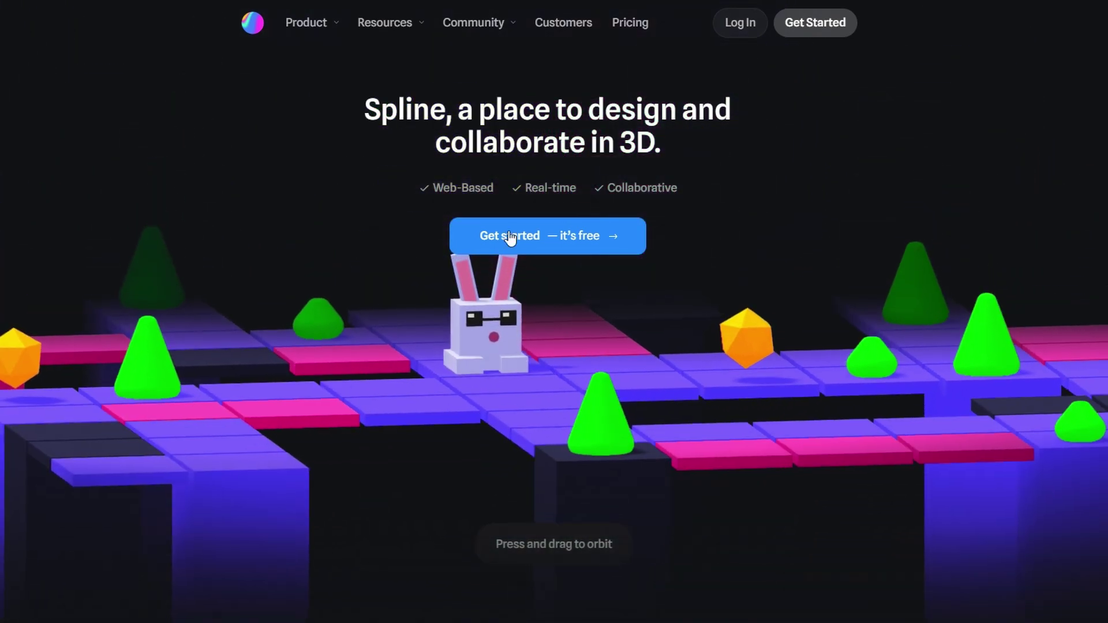
{"action": "mouse_move", "coordinate": [311, 27]}
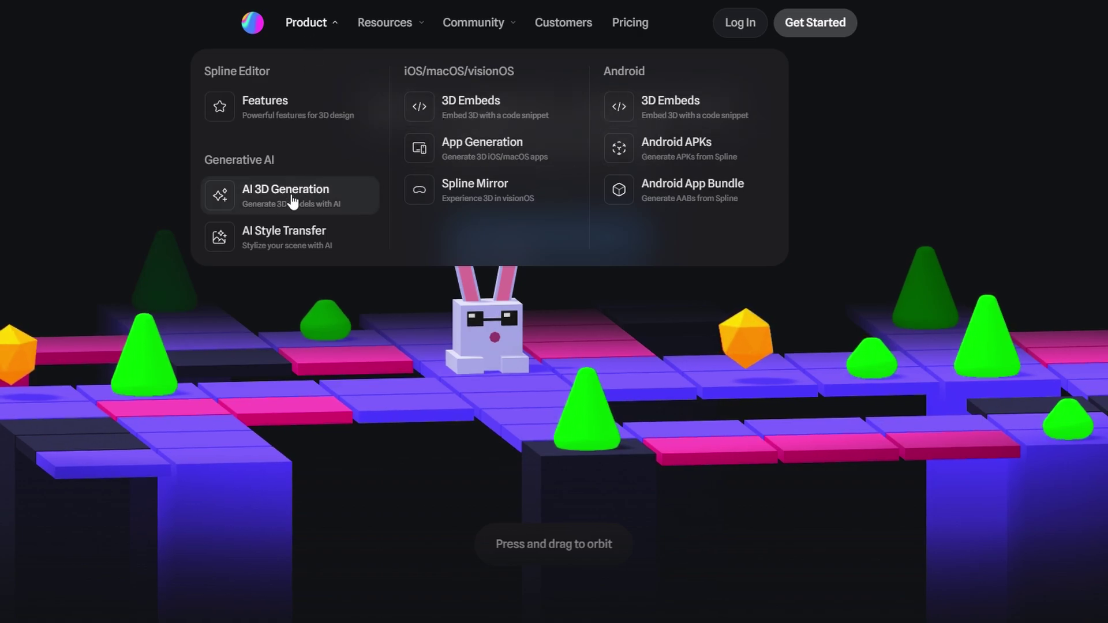
{"action": "mouse_move", "coordinate": [389, 24]}
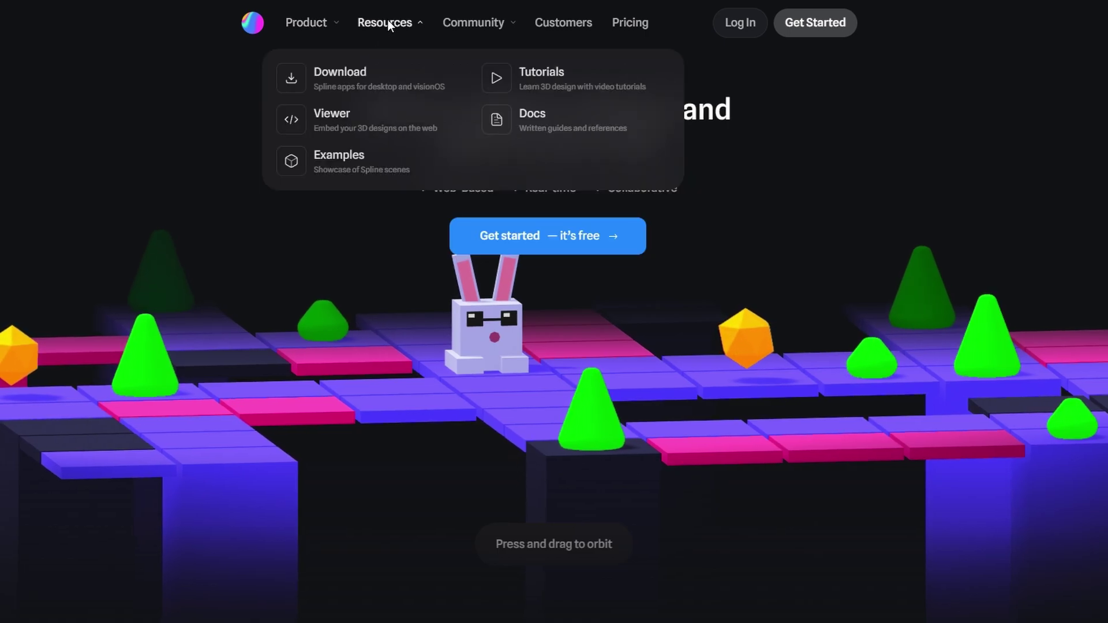
{"action": "mouse_move", "coordinate": [478, 24]}
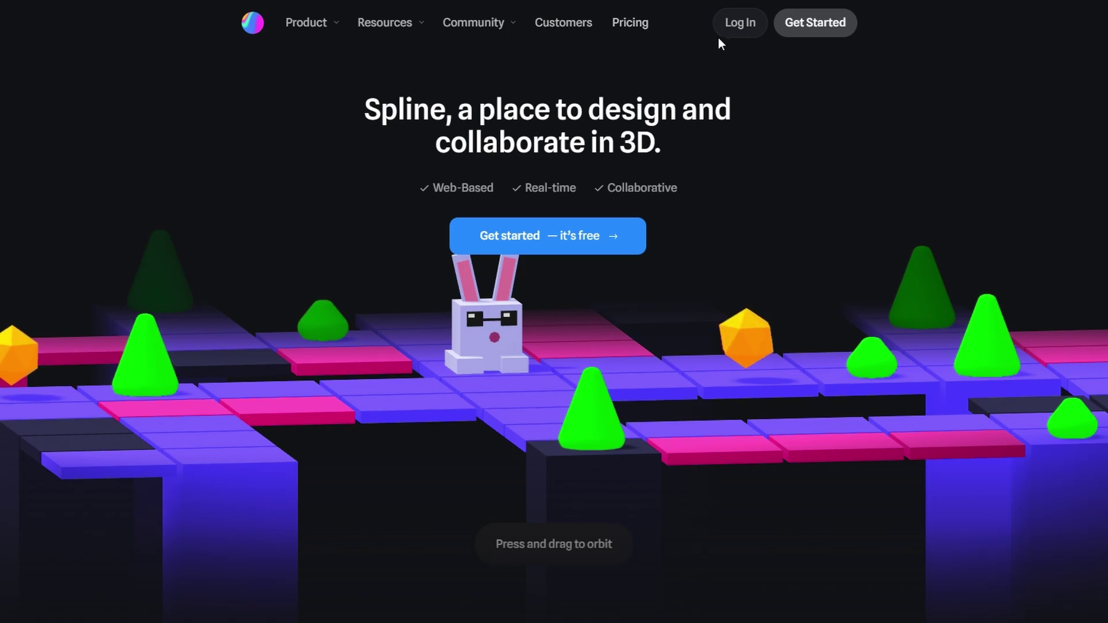
- View the interactive rabbit scene from several angles and recheck the Product offerings
{"action": "mouse_move", "coordinate": [493, 332]}
{"action": "left_mouse_down"}
{"action": "mouse_move", "coordinate": [431, 386]}
{"action": "mouse_move", "coordinate": [495, 348]}
{"action": "mouse_move", "coordinate": [588, 350]}
{"action": "mouse_move", "coordinate": [564, 365]}
{"action": "mouse_move", "coordinate": [491, 354]}
{"action": "left_mouse_up"}
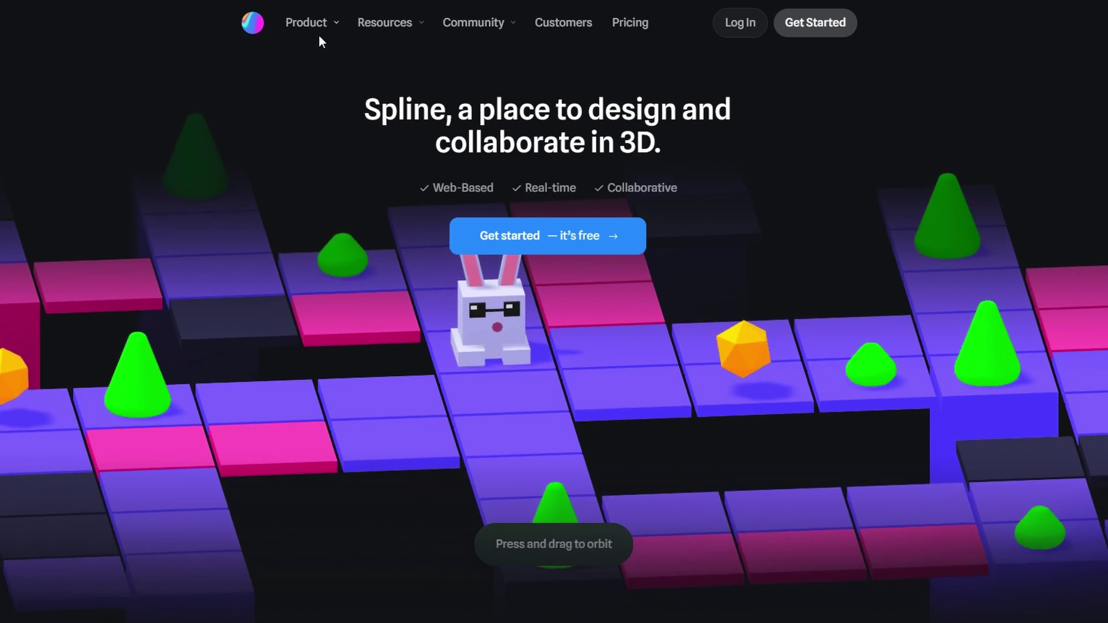
{"action": "mouse_move", "coordinate": [318, 30]}
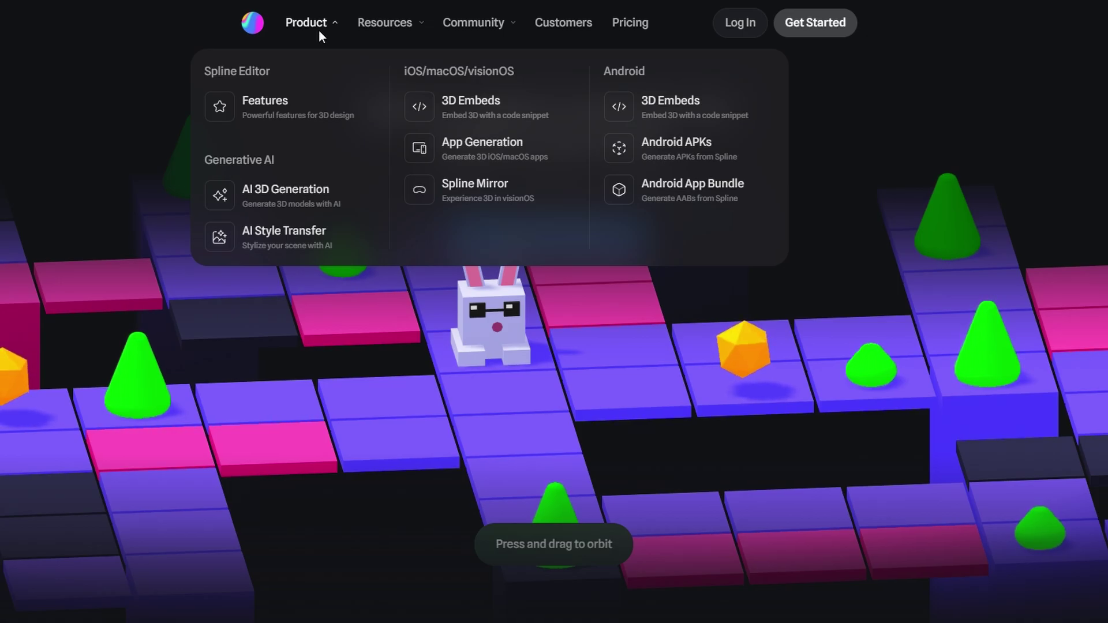
{"action": "mouse_move", "coordinate": [363, 29]}
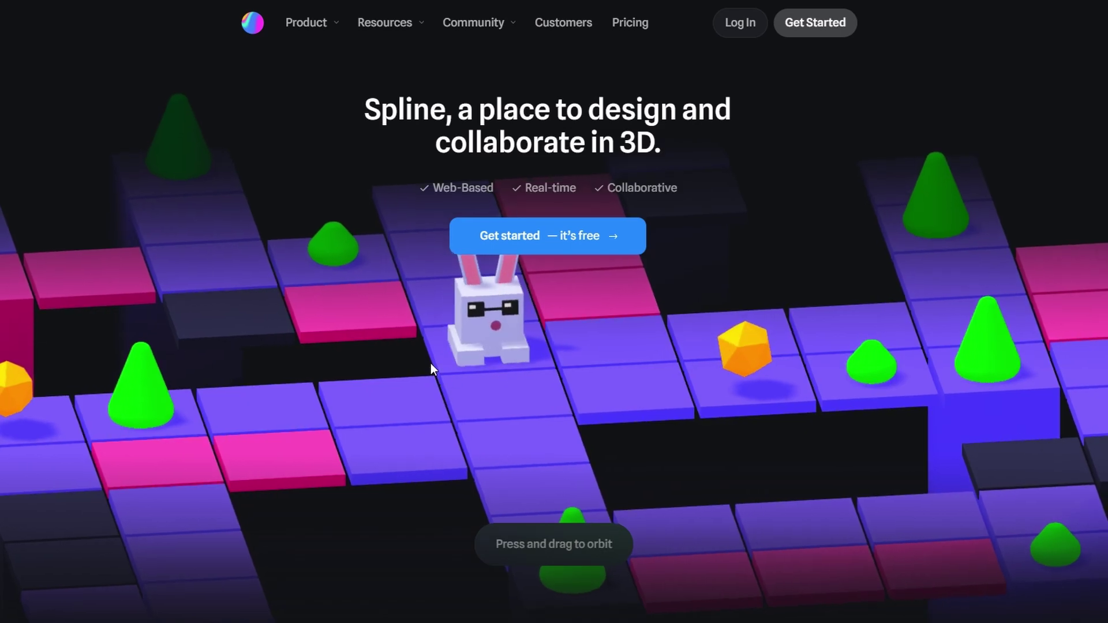
{"action": "left_click_drag", "start_coordinate": [452, 360], "coordinate": [558, 321]}
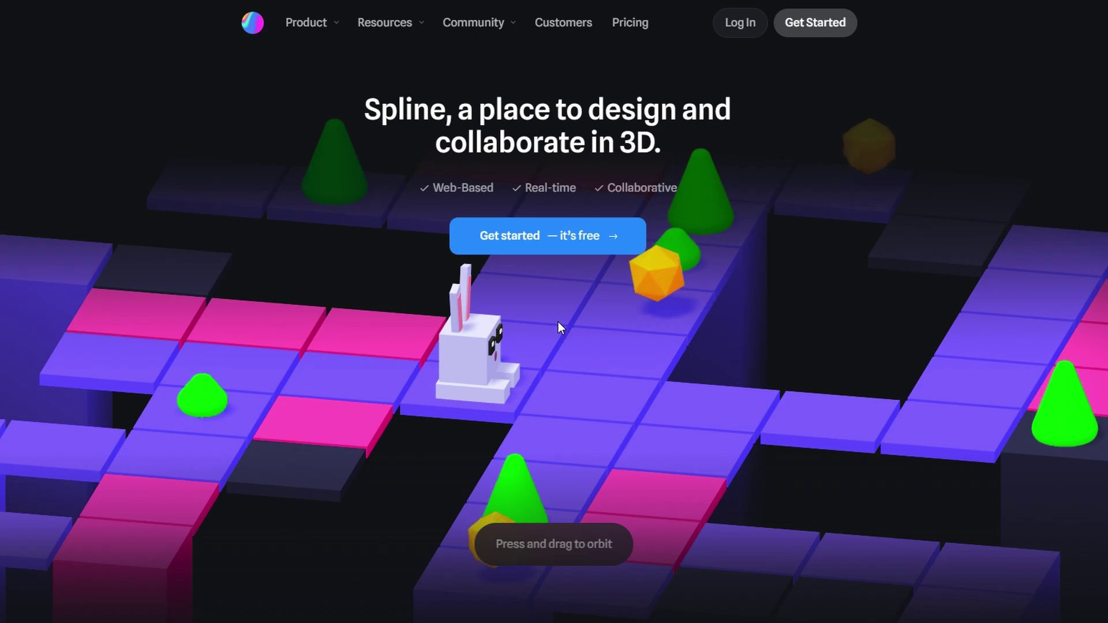
{"action": "left_click_drag", "start_coordinate": [422, 359], "coordinate": [437, 311]}
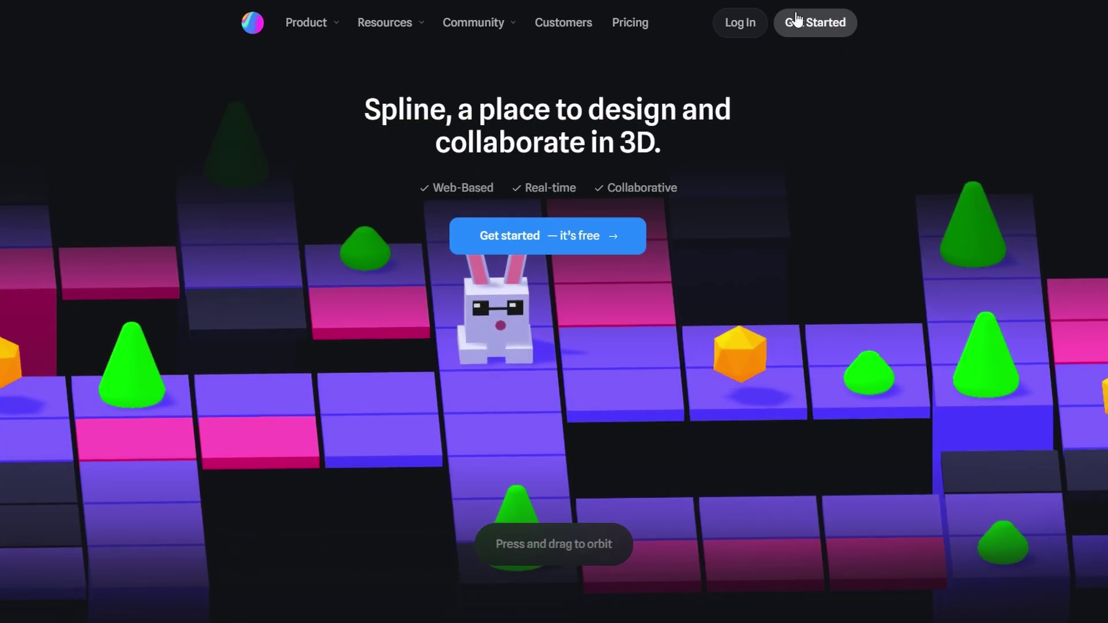
- Enter the Spline workspace from the homepage and browse the featured and trending Community scenes
{"action": "left_click", "coordinate": [796, 19]}
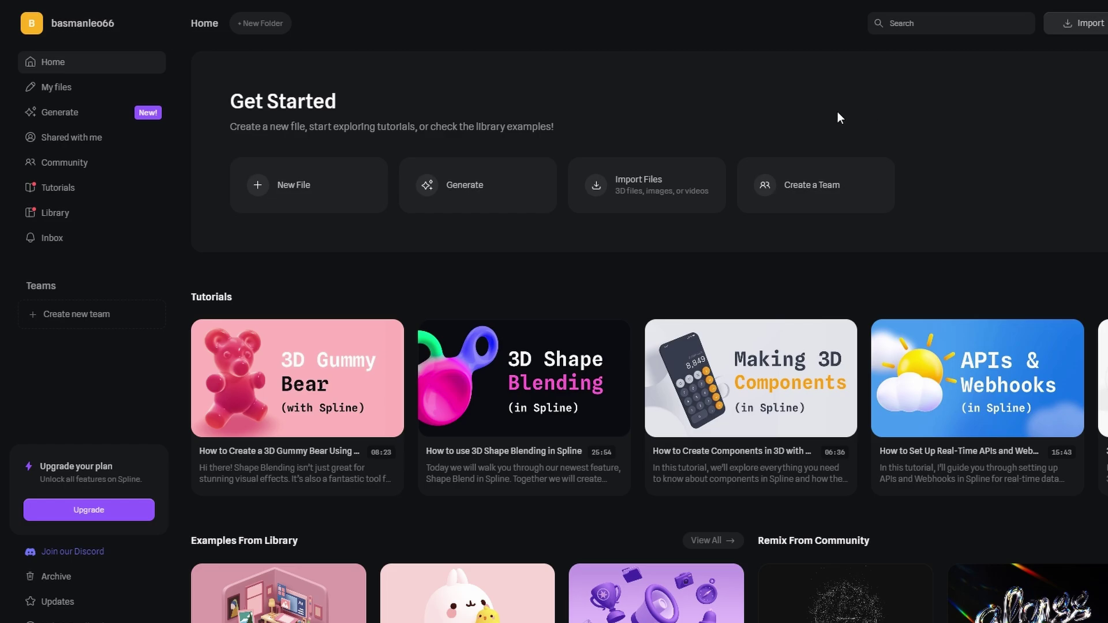
{"action": "left_click", "coordinate": [82, 164]}
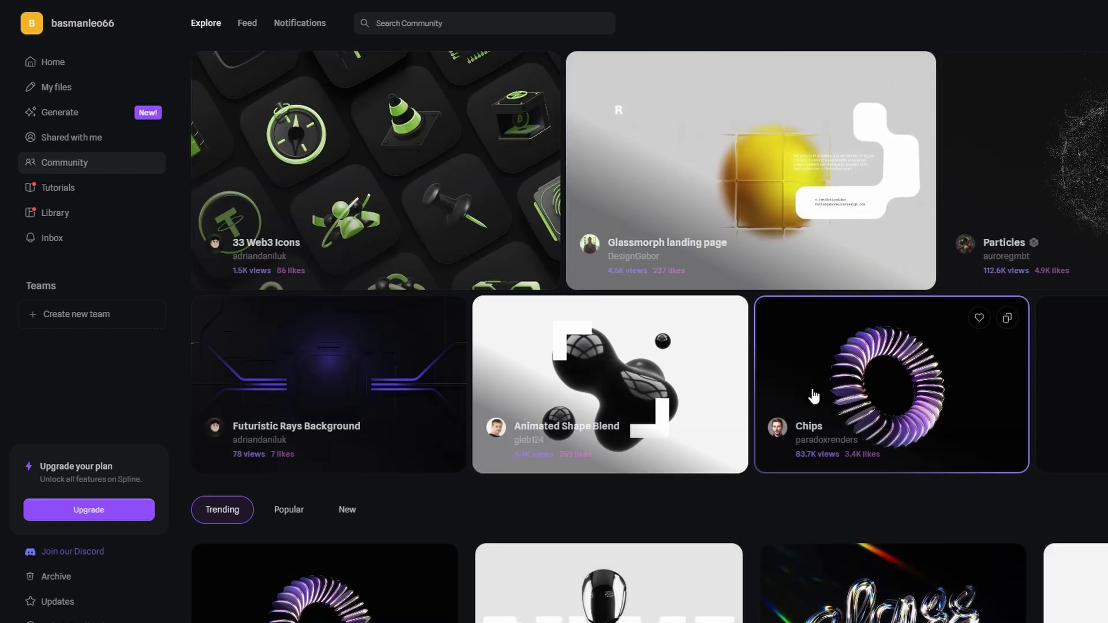
{"action": "scroll", "coordinate": [361, 383], "scroll_direction": "down", "scroll_amount": 1}
{"action": "scroll", "coordinate": [360, 383], "scroll_direction": "down", "scroll_amount": 3}
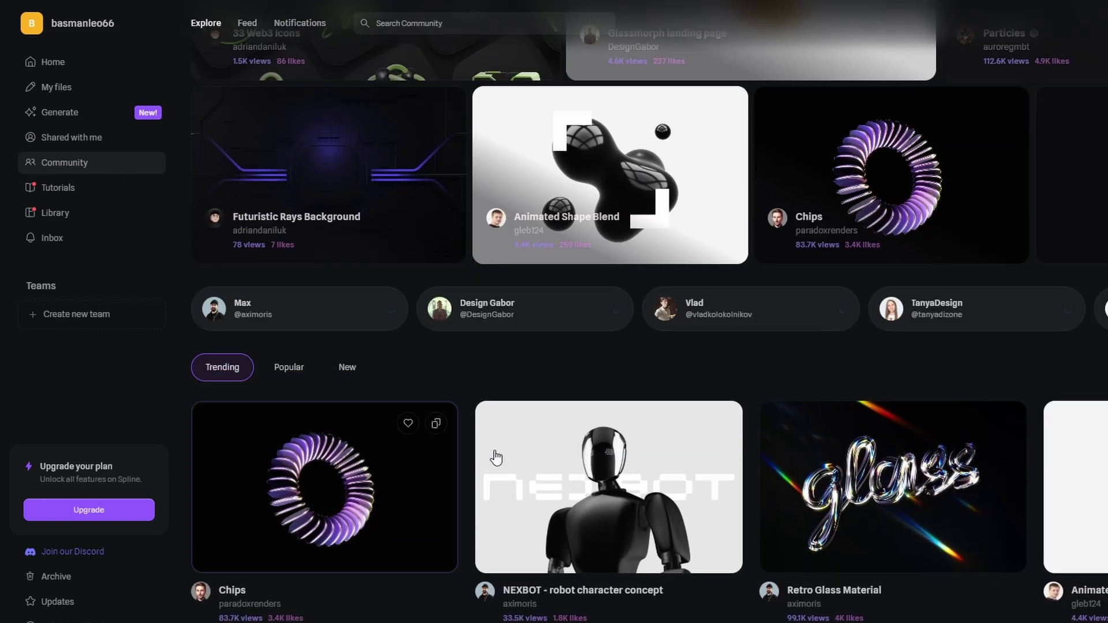
{"action": "scroll", "coordinate": [849, 450], "scroll_direction": "down", "scroll_amount": 6}
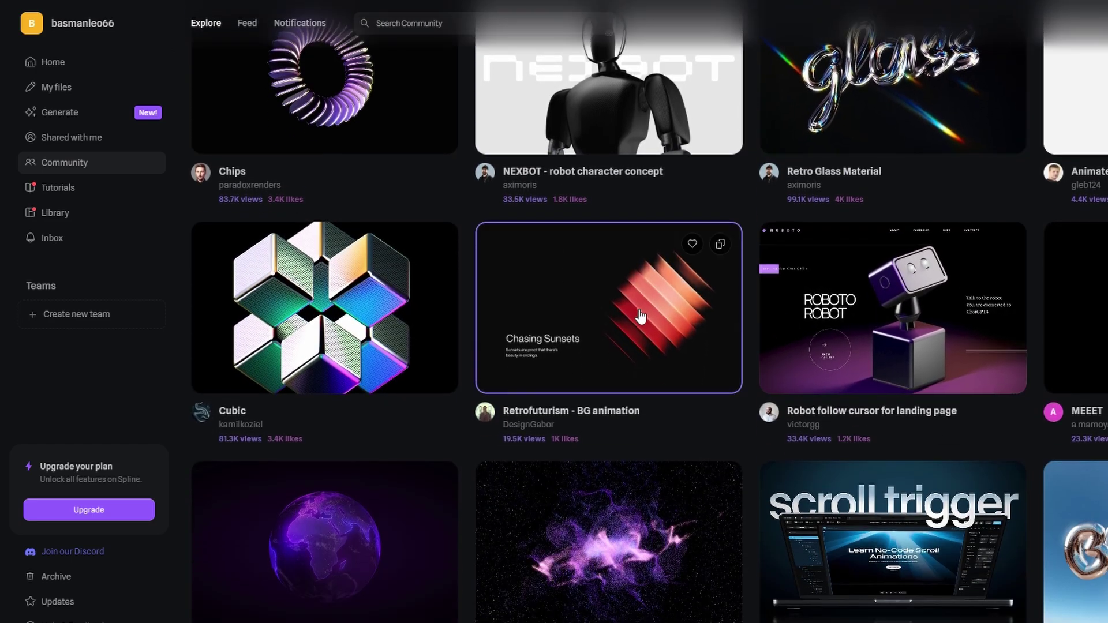
- Open the "Robot follow cursor for landing page" scene and examine its description, comments and 3D preview
{"action": "left_click", "coordinate": [815, 334]}
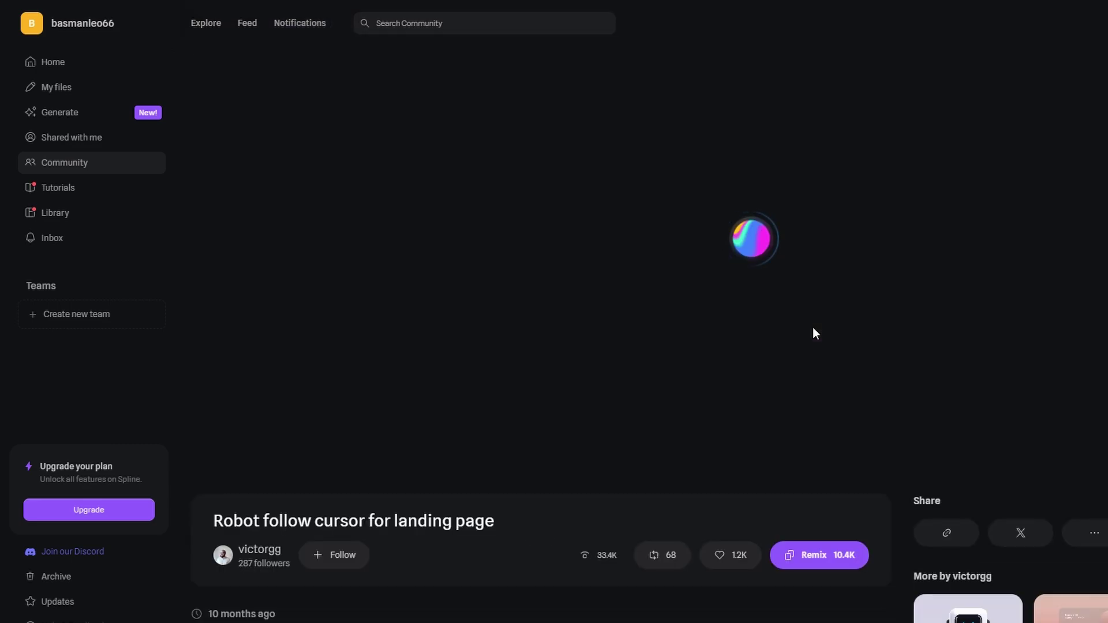
{"action": "scroll", "coordinate": [796, 341], "scroll_direction": "down", "scroll_amount": 5}
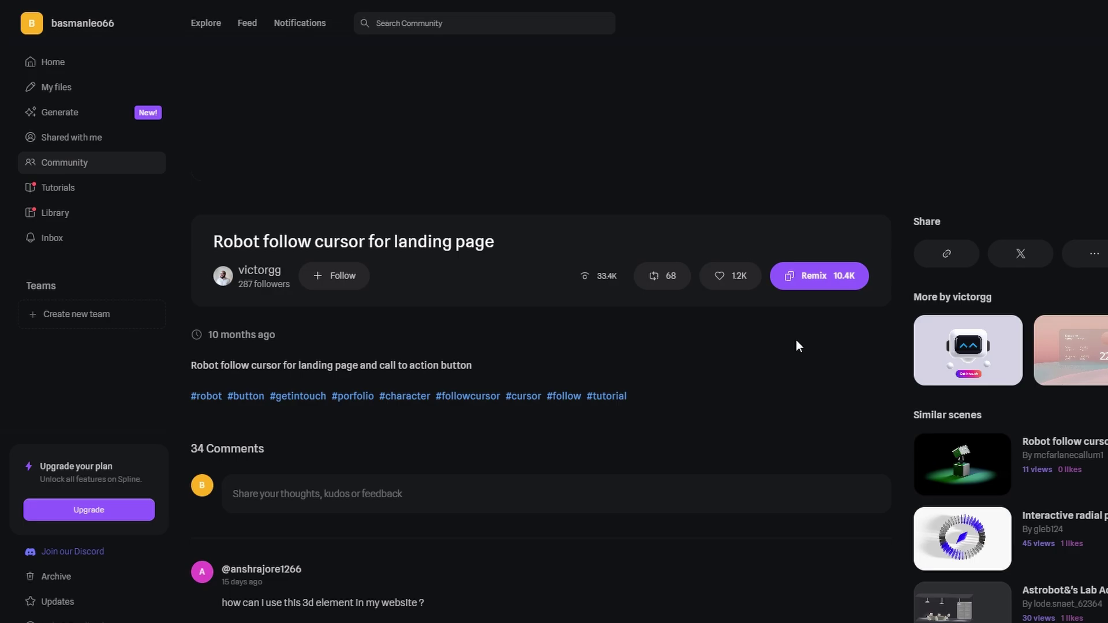
{"action": "scroll", "coordinate": [796, 343], "scroll_direction": "down", "scroll_amount": 2}
{"action": "scroll", "coordinate": [797, 340], "scroll_direction": "up", "scroll_amount": 7}
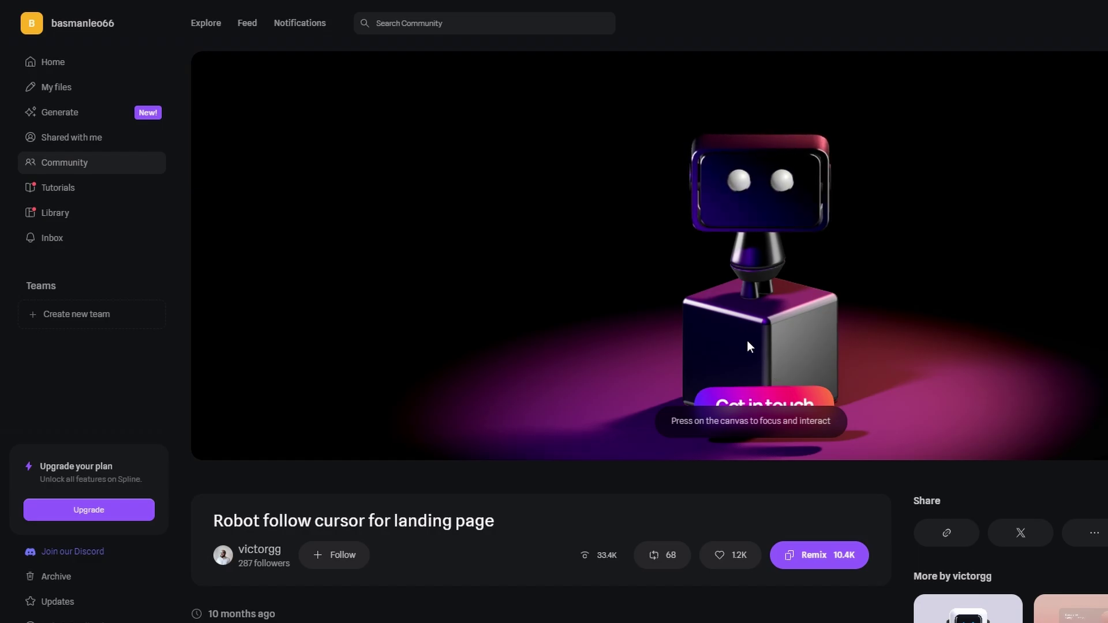
- Open AI generation from My files and preview the "Arch made of stone, rainforest game scene" example prompt
{"action": "left_click", "coordinate": [87, 59]}
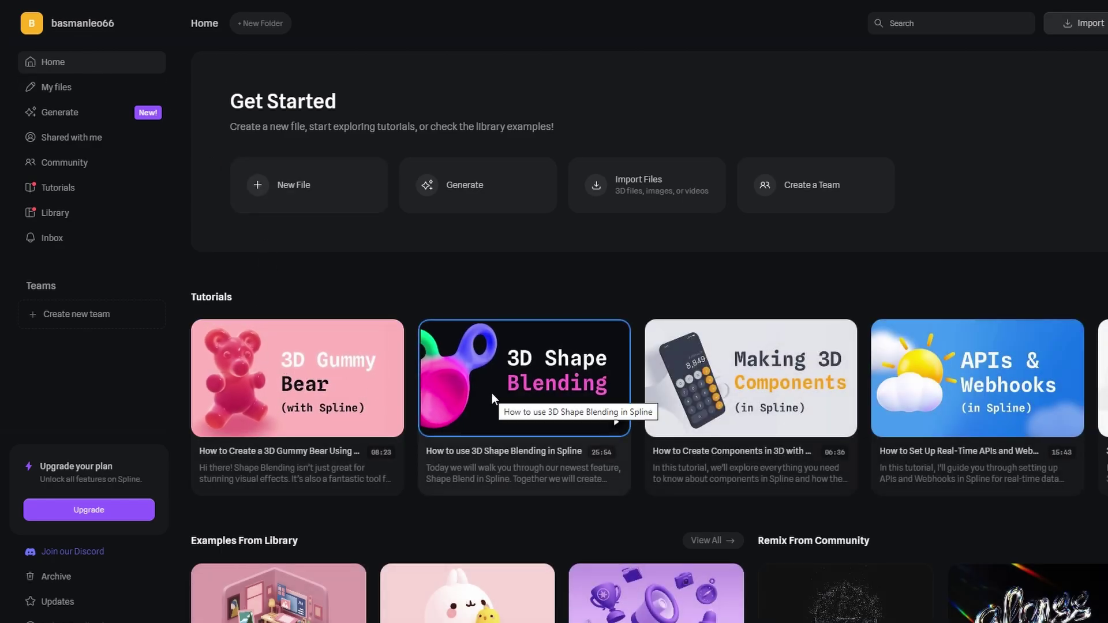
{"action": "left_click", "coordinate": [65, 87]}
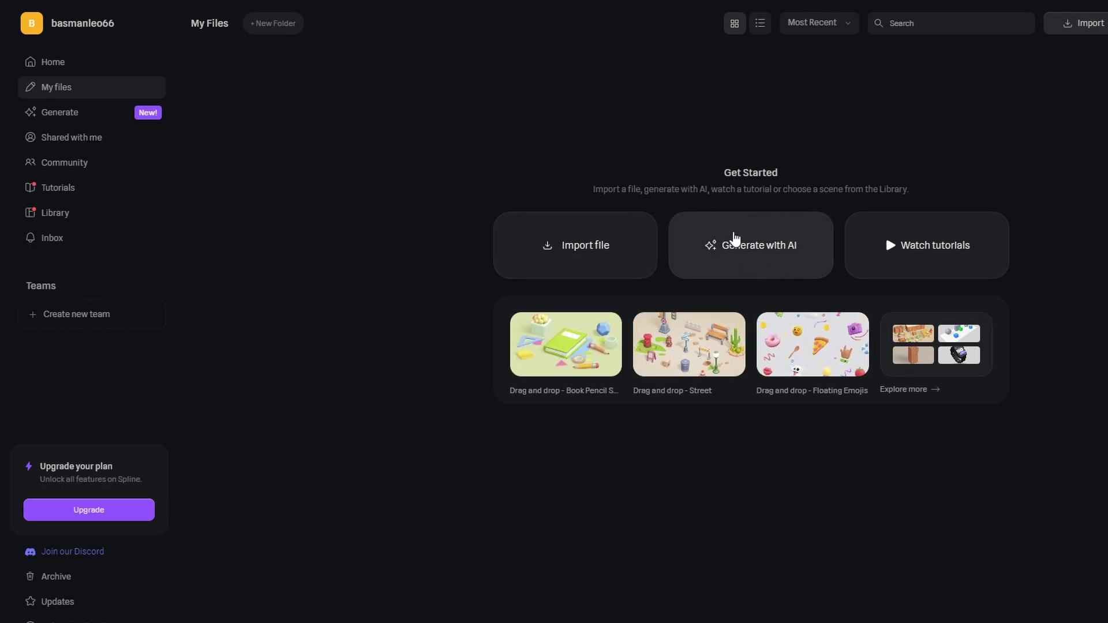
{"action": "left_click", "coordinate": [744, 230]}
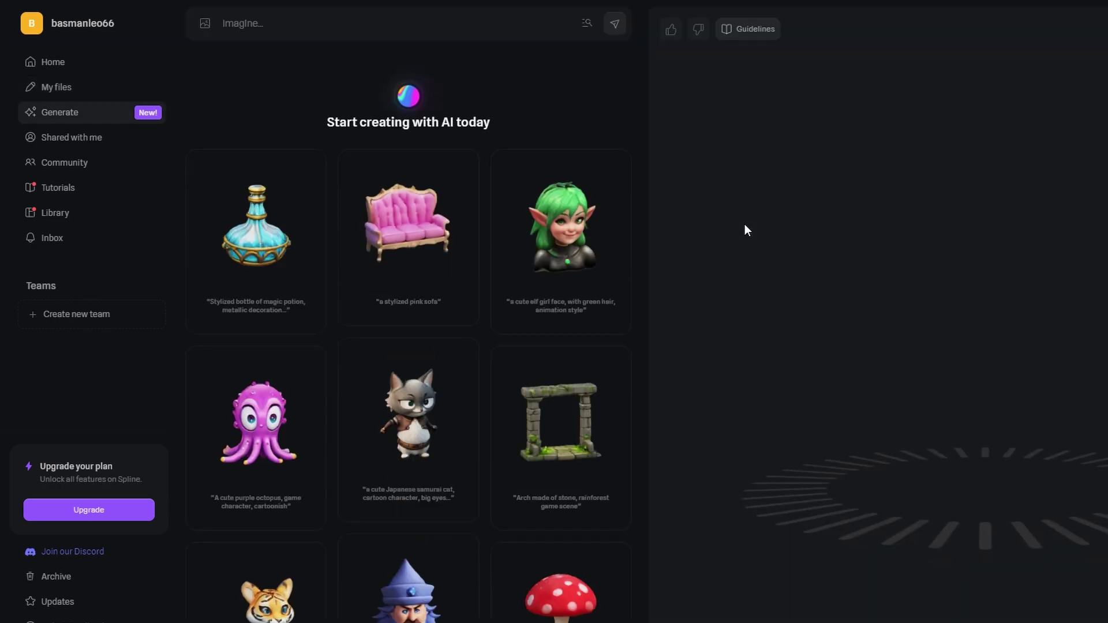
{"action": "scroll", "coordinate": [342, 262], "scroll_direction": "down", "scroll_amount": 2}
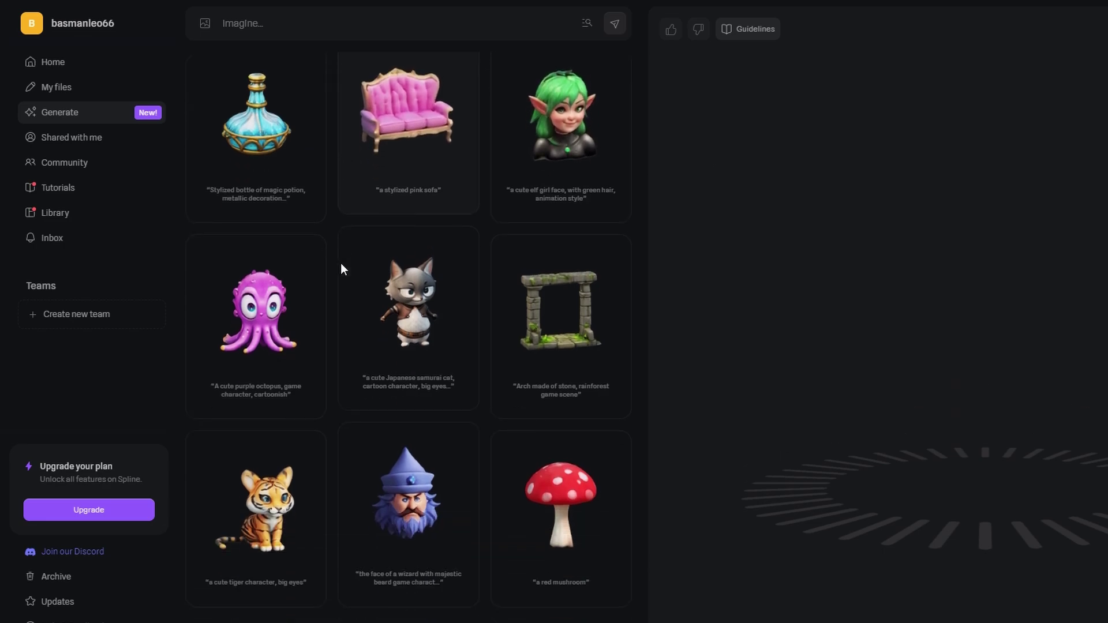
{"action": "left_click", "coordinate": [524, 329]}
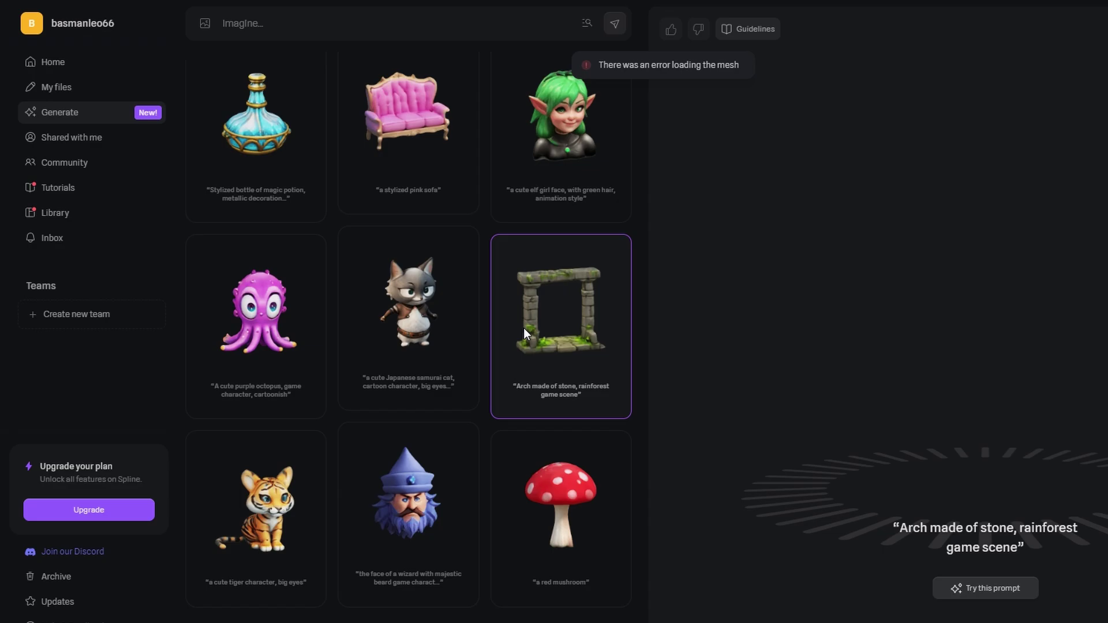
- Revisit the Community page and browse the collection of video tutorials
{"action": "left_click", "coordinate": [101, 165]}
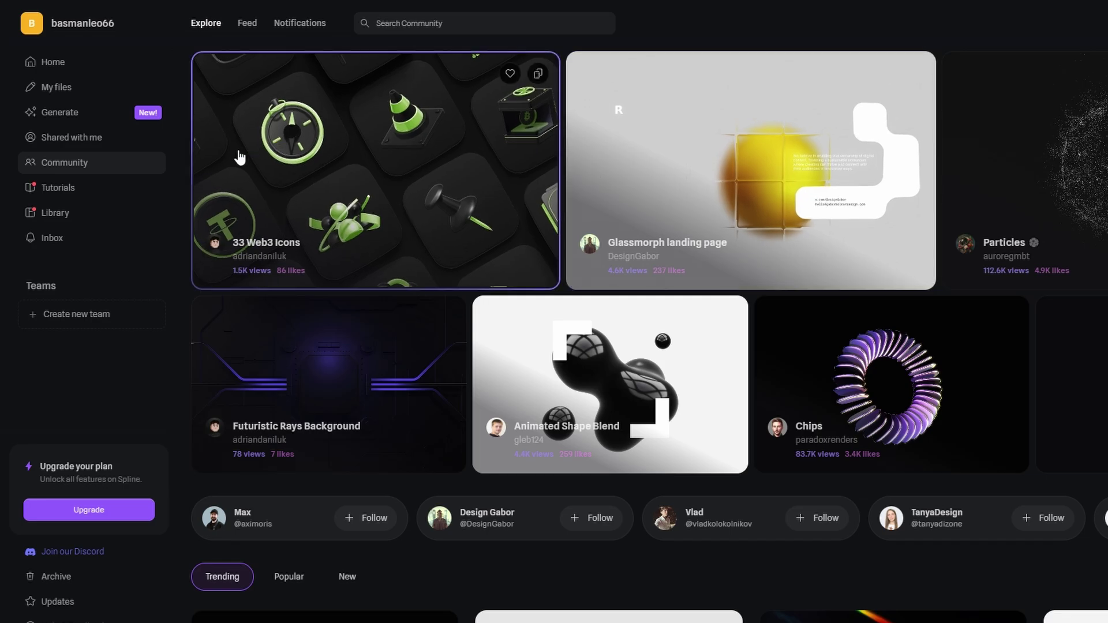
{"action": "left_click", "coordinate": [79, 187]}
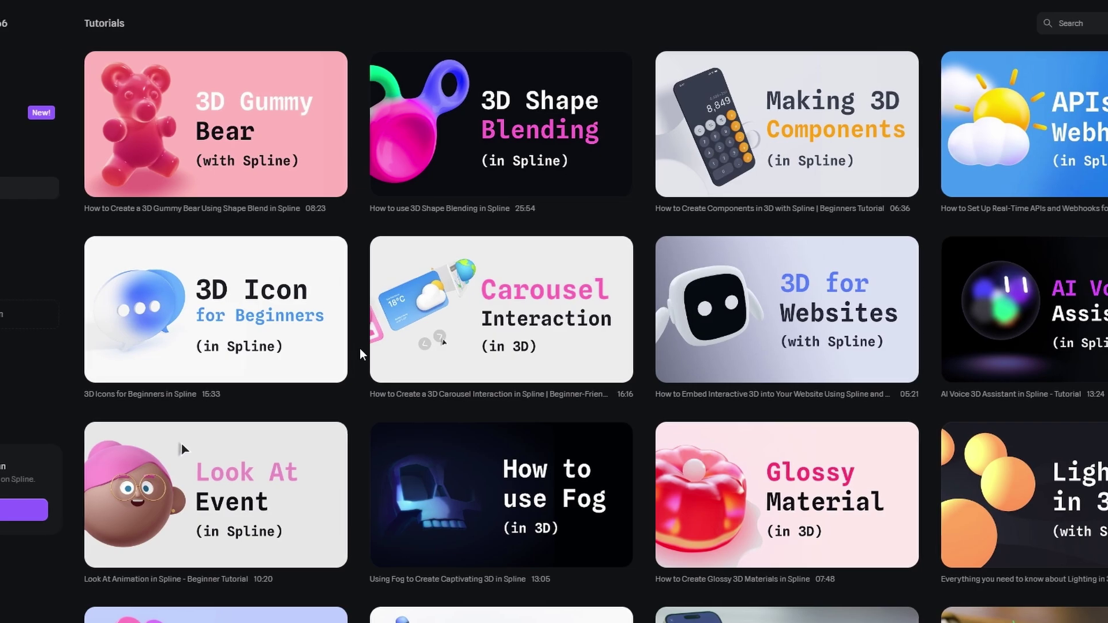
{"action": "scroll", "coordinate": [812, 337], "scroll_direction": "down", "scroll_amount": 12}
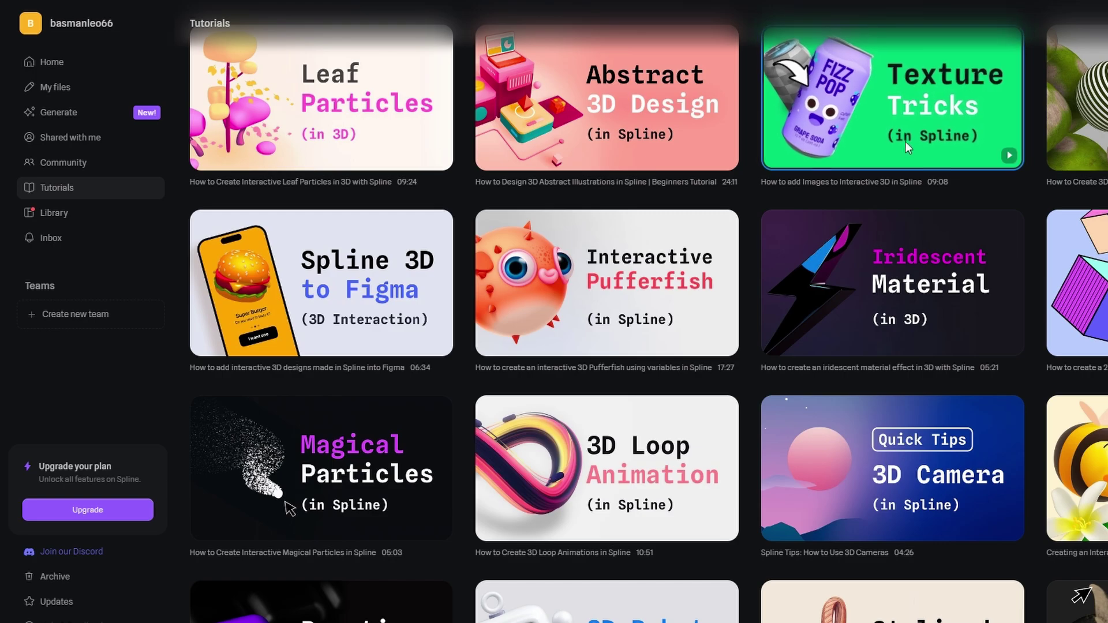
- Browse the Library's scene categories and filter the scenes by 3D Paths
{"action": "left_click", "coordinate": [85, 218]}
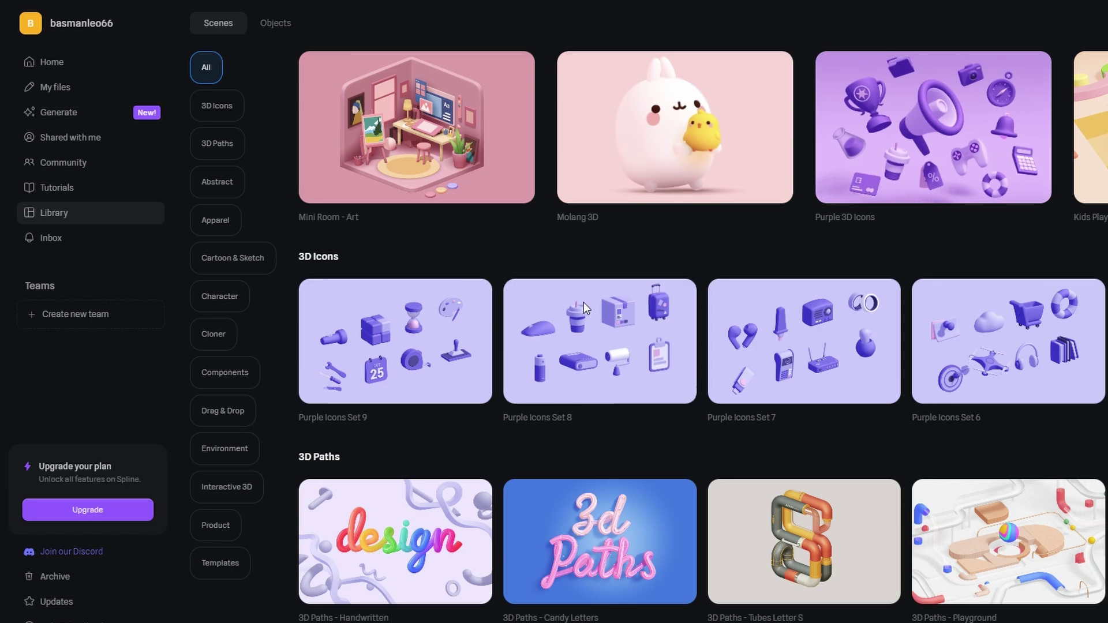
{"action": "scroll", "coordinate": [584, 302], "scroll_direction": "down", "scroll_amount": 5}
{"action": "scroll", "coordinate": [584, 302], "scroll_direction": "down", "scroll_amount": 2}
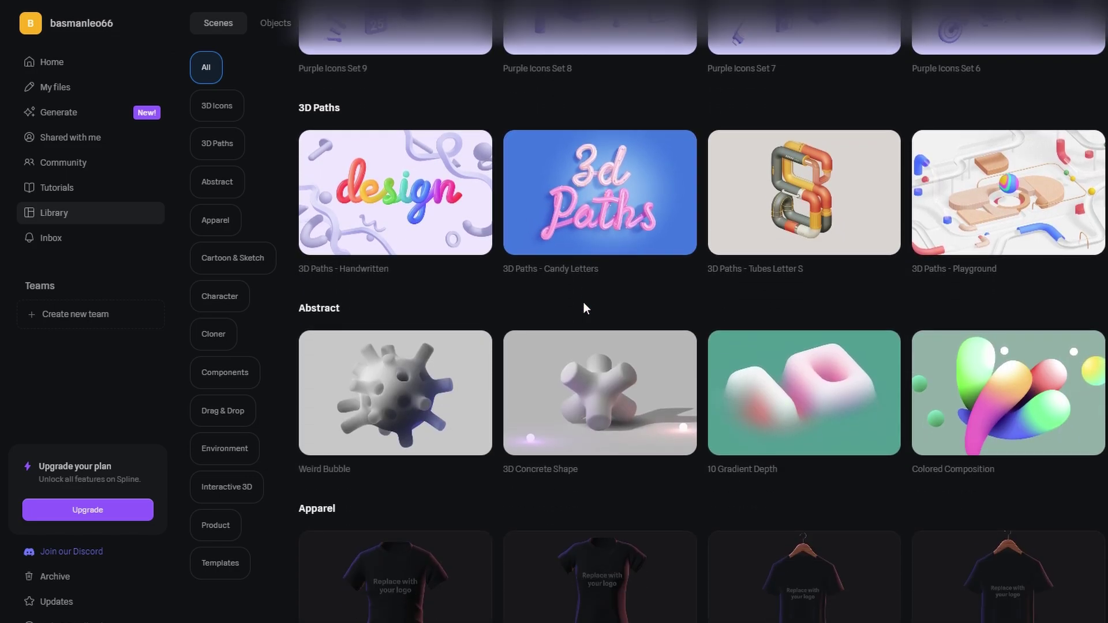
{"action": "scroll", "coordinate": [652, 295], "scroll_direction": "down", "scroll_amount": 5}
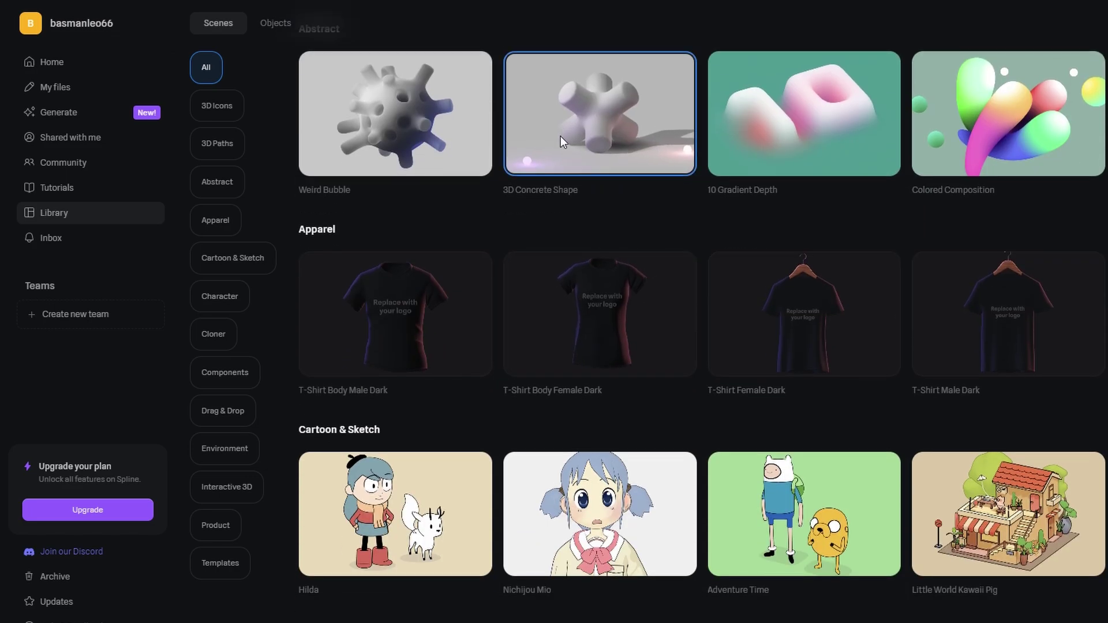
{"action": "scroll", "coordinate": [593, 300], "scroll_direction": "down", "scroll_amount": 1}
{"action": "scroll", "coordinate": [593, 307], "scroll_direction": "down", "scroll_amount": 4}
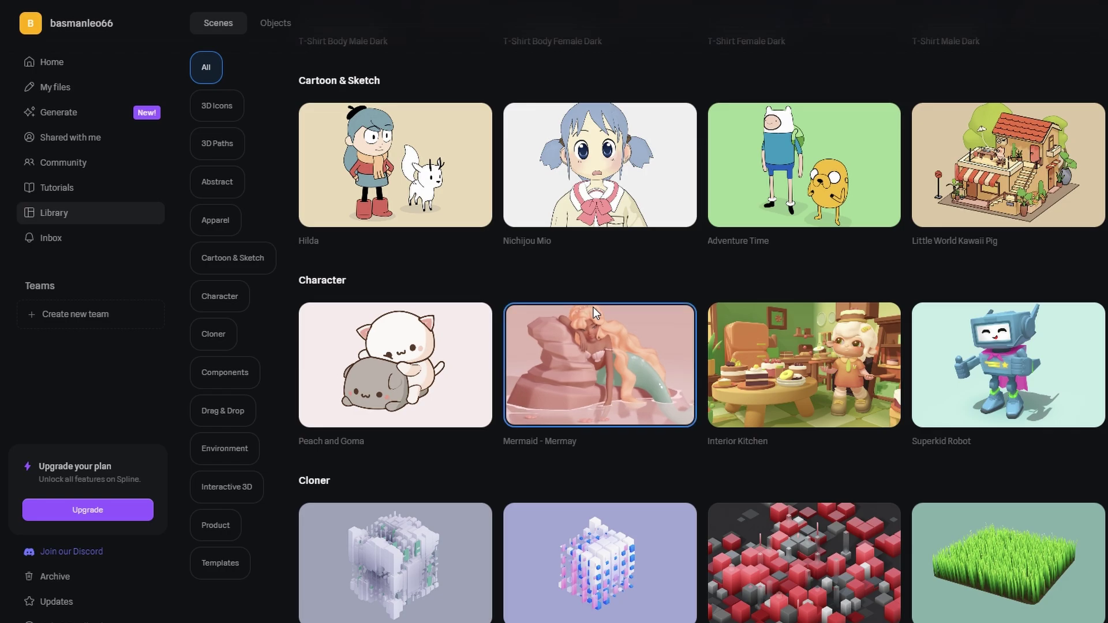
{"action": "scroll", "coordinate": [593, 307], "scroll_direction": "up", "scroll_amount": 1}
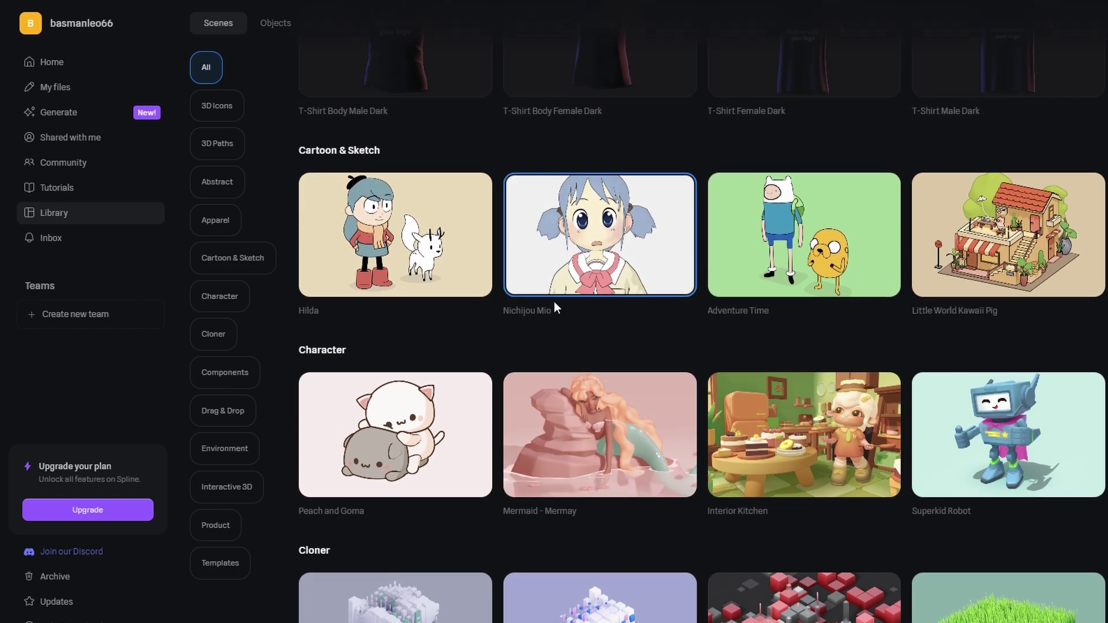
{"action": "left_click", "coordinate": [217, 142]}
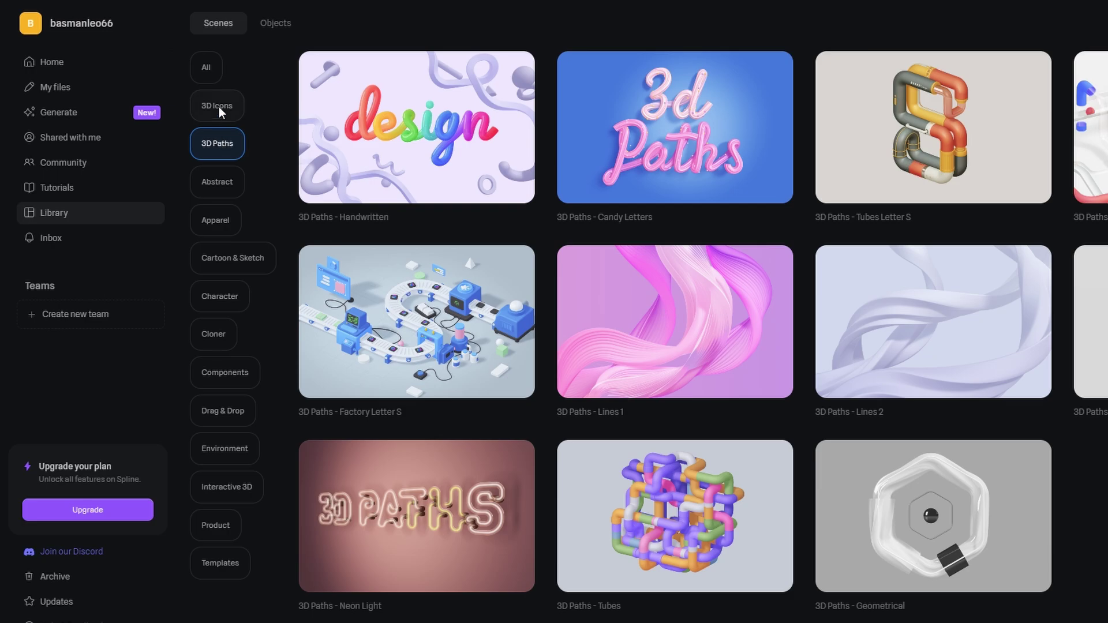
- Filter the Library scenes by 3D Icons and by Drag & Drop, open the Jenga scene and skip the introductory tour
{"action": "left_click", "coordinate": [219, 105]}
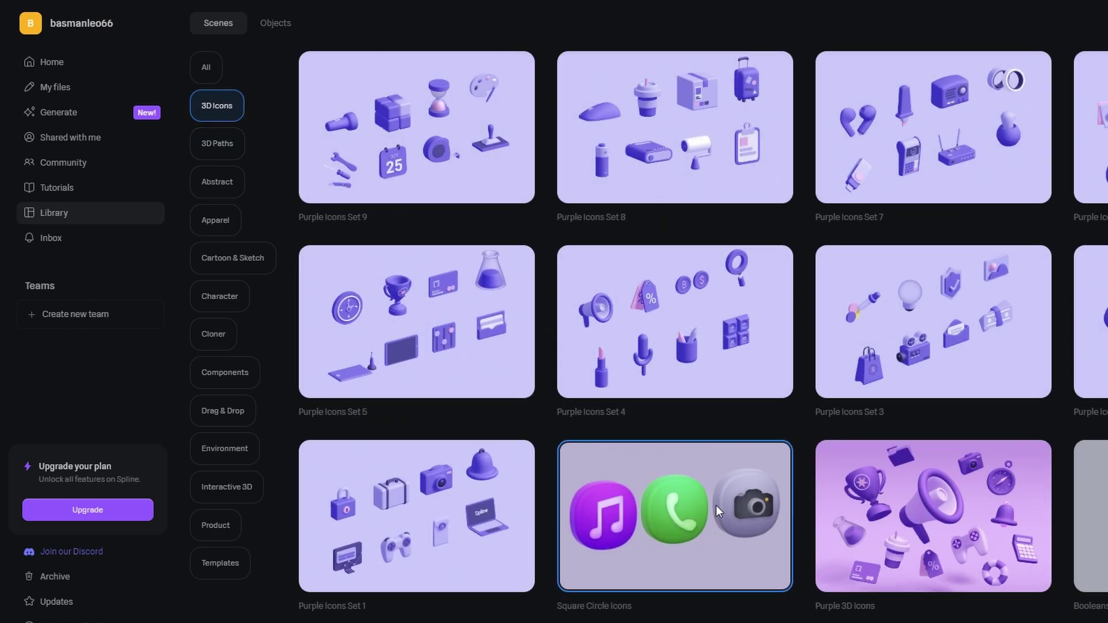
{"action": "left_click", "coordinate": [227, 411]}
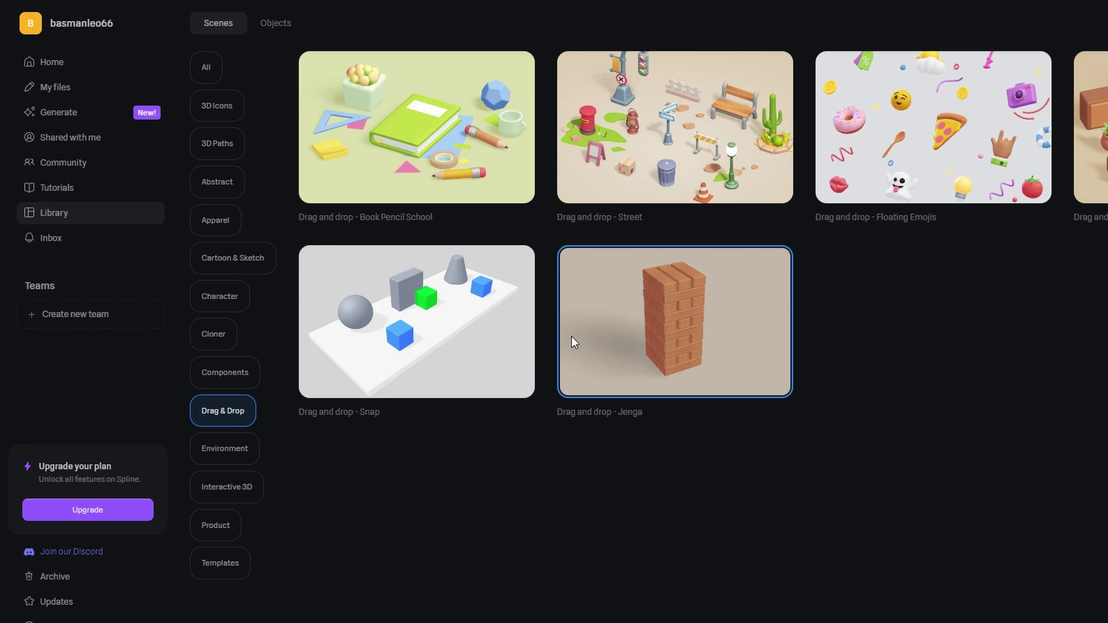
{"action": "left_click", "coordinate": [597, 338]}
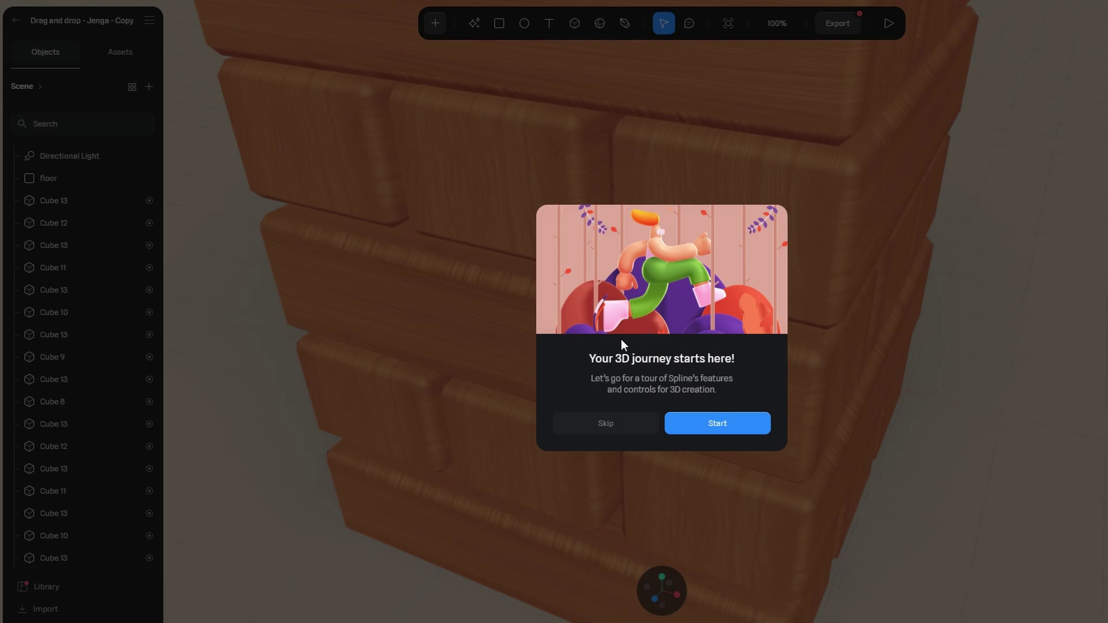
{"action": "left_click", "coordinate": [604, 424]}
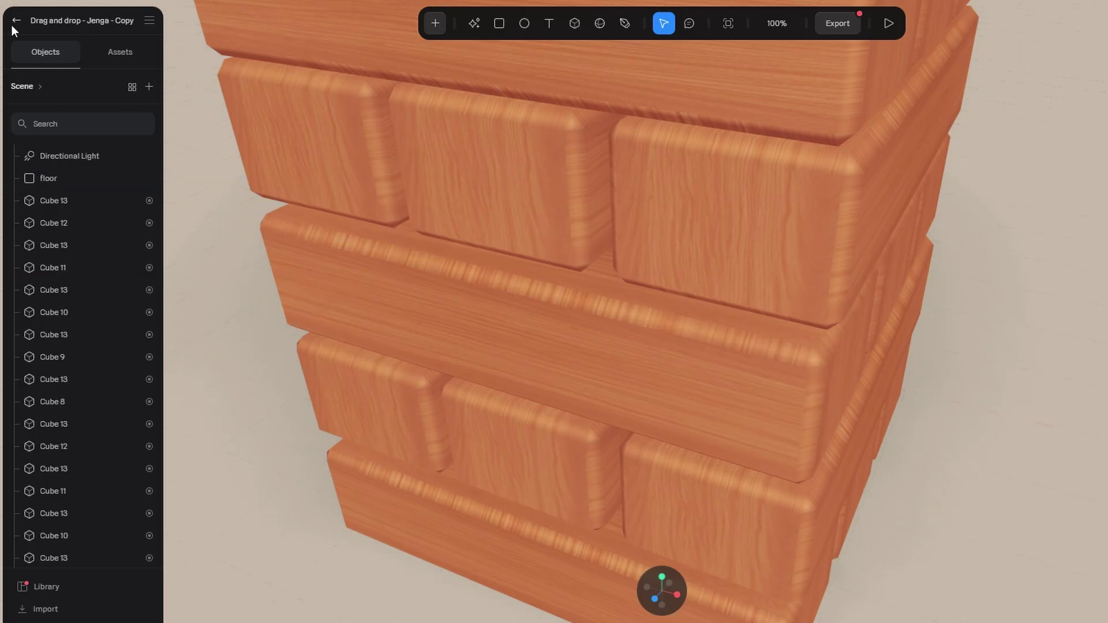
{"action": "scroll", "coordinate": [609, 306], "scroll_direction": "down", "scroll_amount": 10}
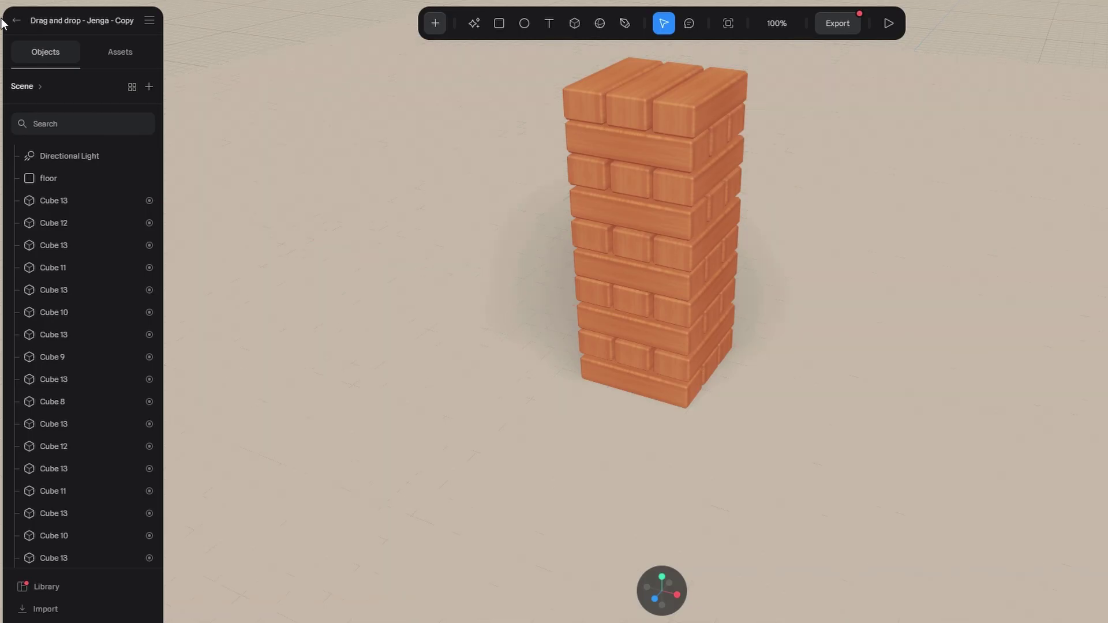
- Return to My files from the Jenga scene and start a new file
{"action": "left_click", "coordinate": [17, 20]}
{"action": "left_click", "coordinate": [51, 90]}
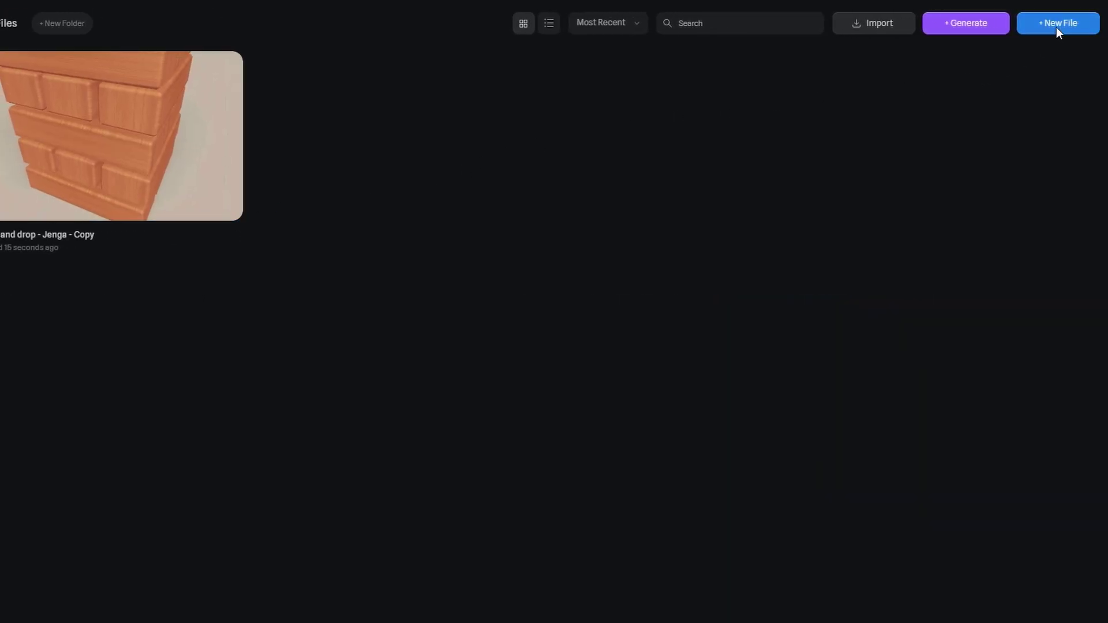
{"action": "left_click", "coordinate": [1057, 28]}
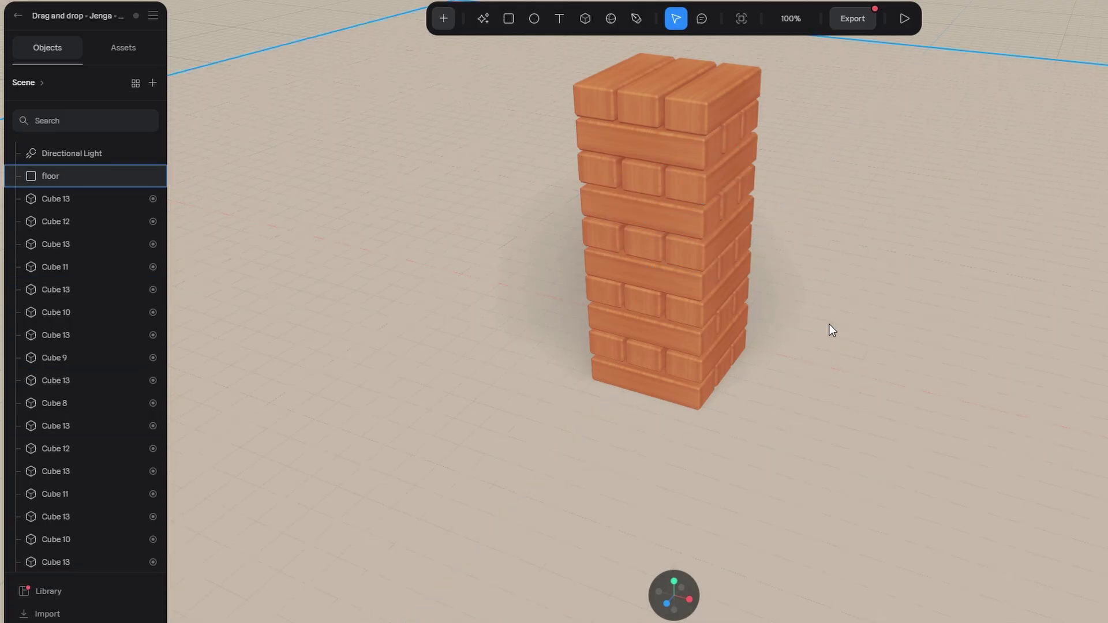
- Examine the Jenga tower in isometric view and in the axis-aligned views of the orientation gizmo
{"action": "mouse_move", "coordinate": [675, 580]}
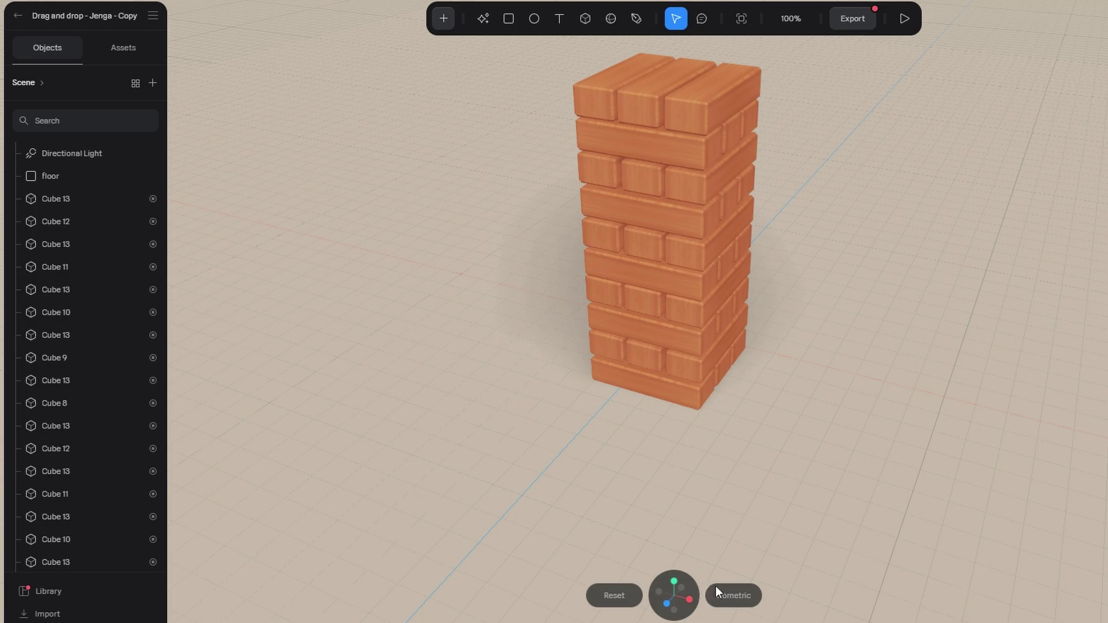
{"action": "left_click", "coordinate": [728, 595]}
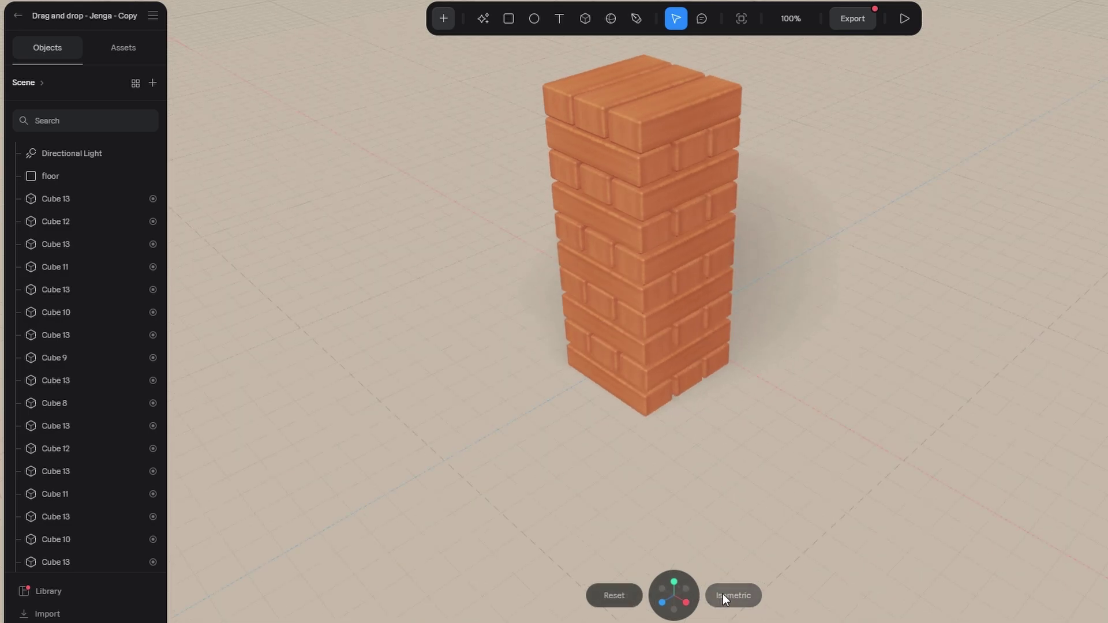
{"action": "scroll", "coordinate": [668, 354], "scroll_direction": "down", "scroll_amount": 5}
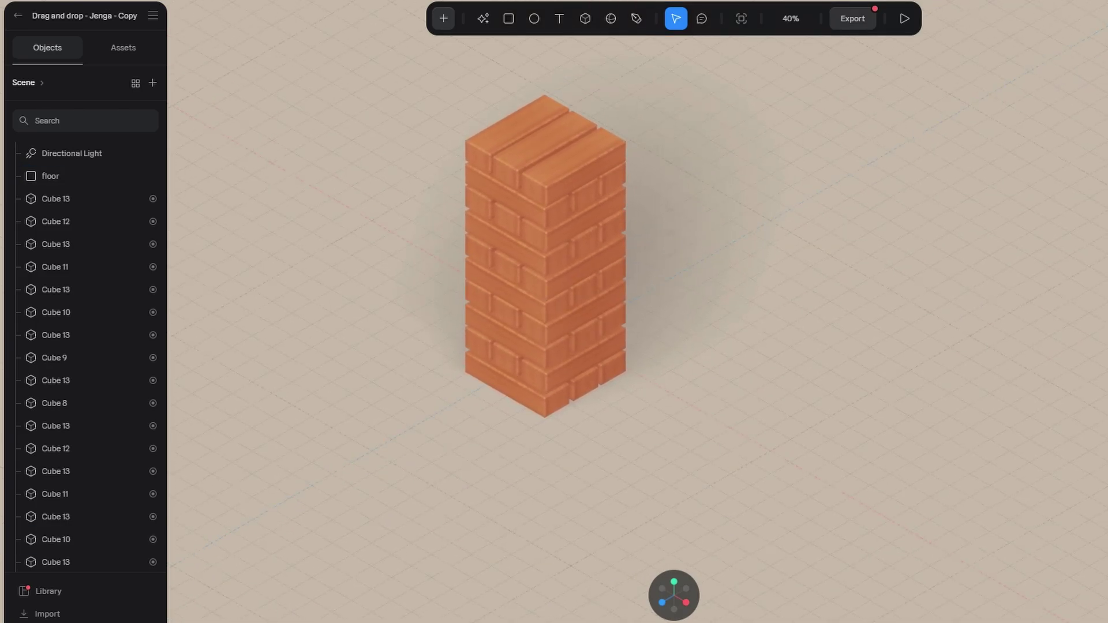
{"action": "left_click", "coordinate": [692, 622]}
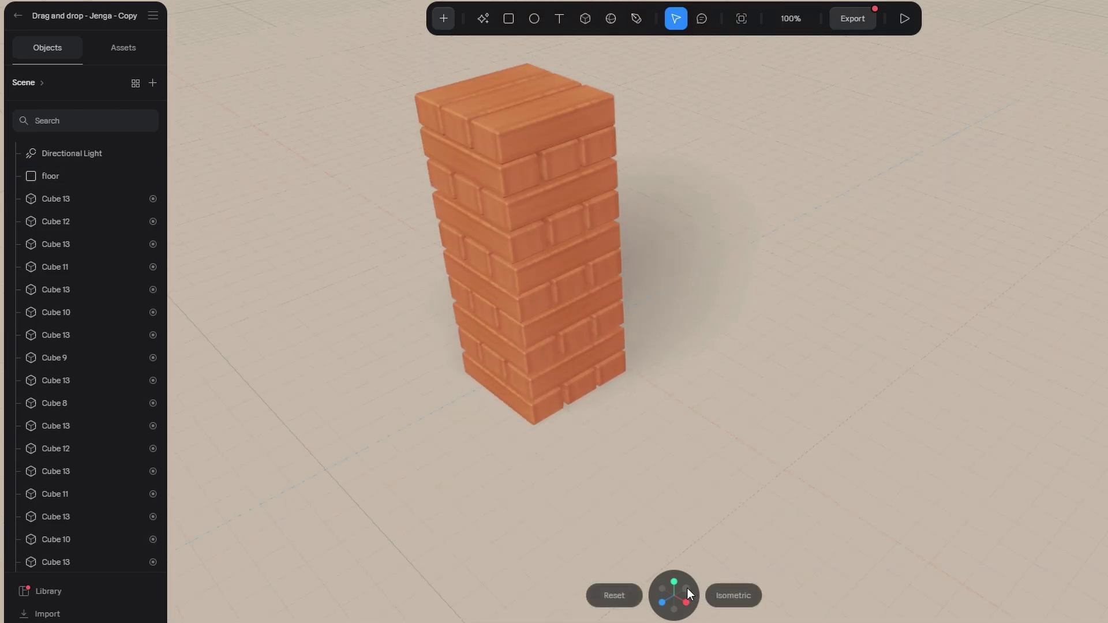
{"action": "left_click", "coordinate": [675, 584]}
{"action": "left_click", "coordinate": [661, 599]}
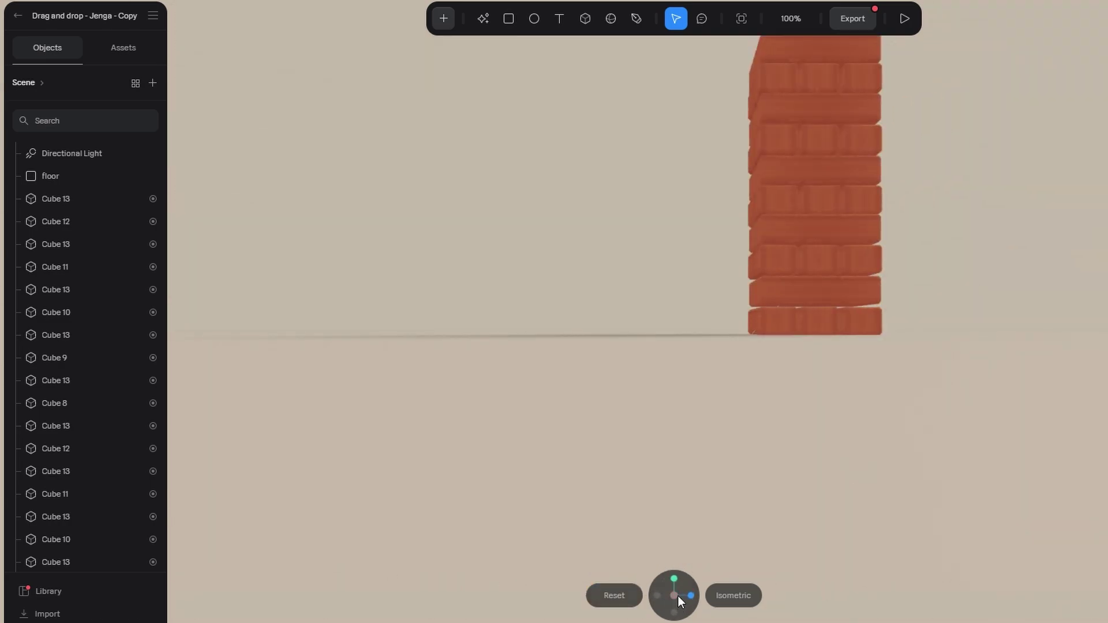
{"action": "left_click", "coordinate": [691, 596]}
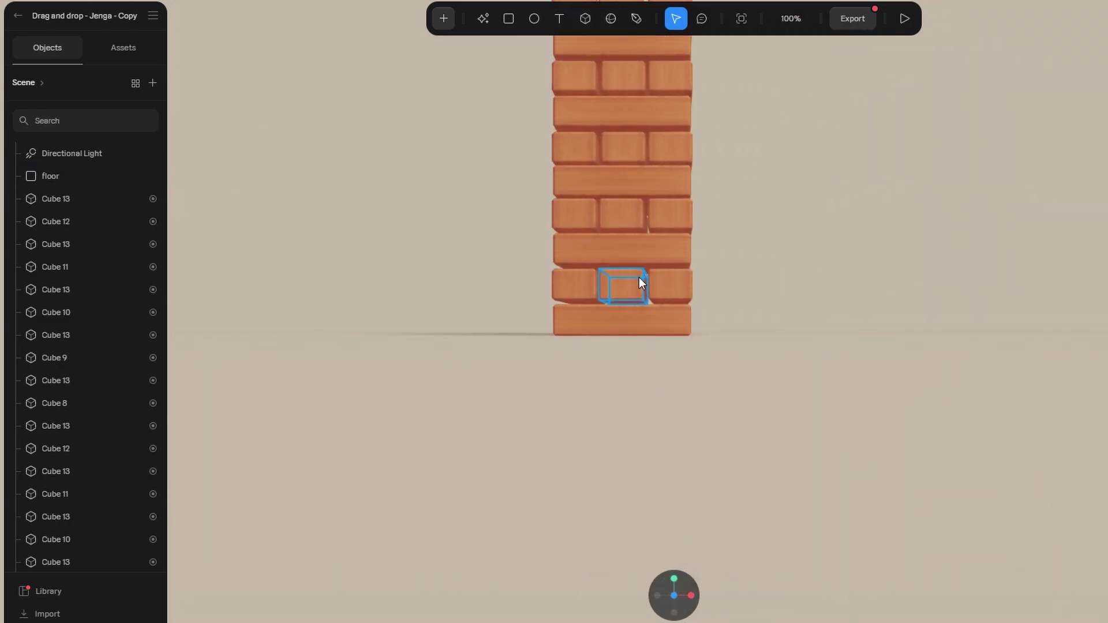
- Reset the camera orientation and frame the whole Jenga tower from the front
{"action": "scroll", "coordinate": [703, 265], "scroll_direction": "down", "scroll_amount": 5}
{"action": "middle_click_drag", "start_coordinate": [698, 227], "coordinate": [658, 418]}
{"action": "scroll", "coordinate": [596, 456], "scroll_direction": "up", "scroll_amount": 5}
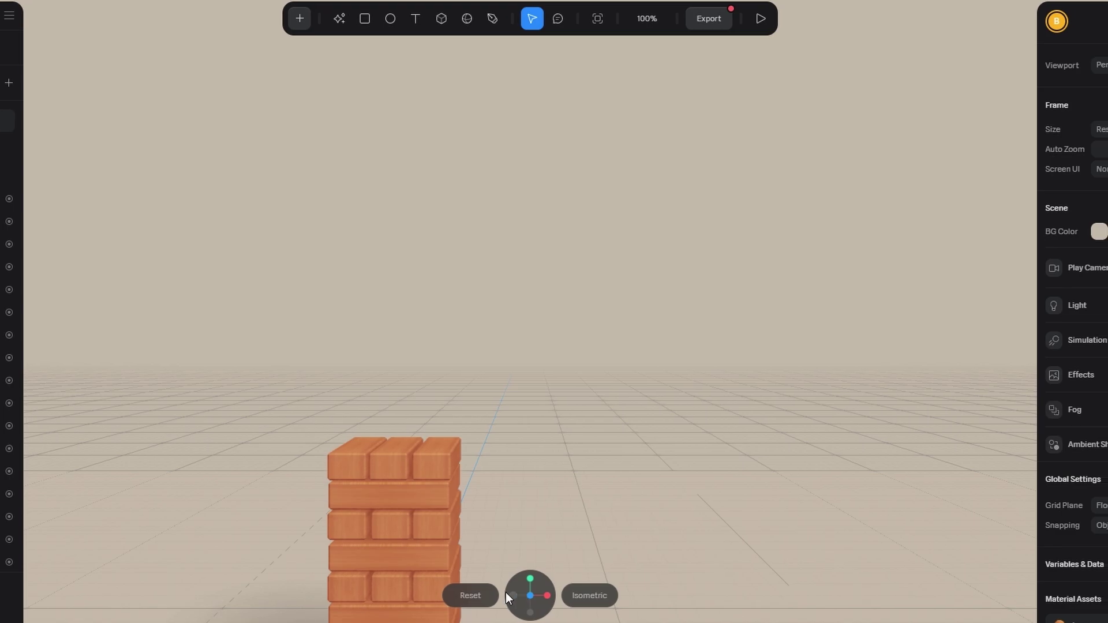
{"action": "left_click", "coordinate": [460, 597]}
{"action": "scroll", "coordinate": [502, 298], "scroll_direction": "down", "scroll_amount": 5}
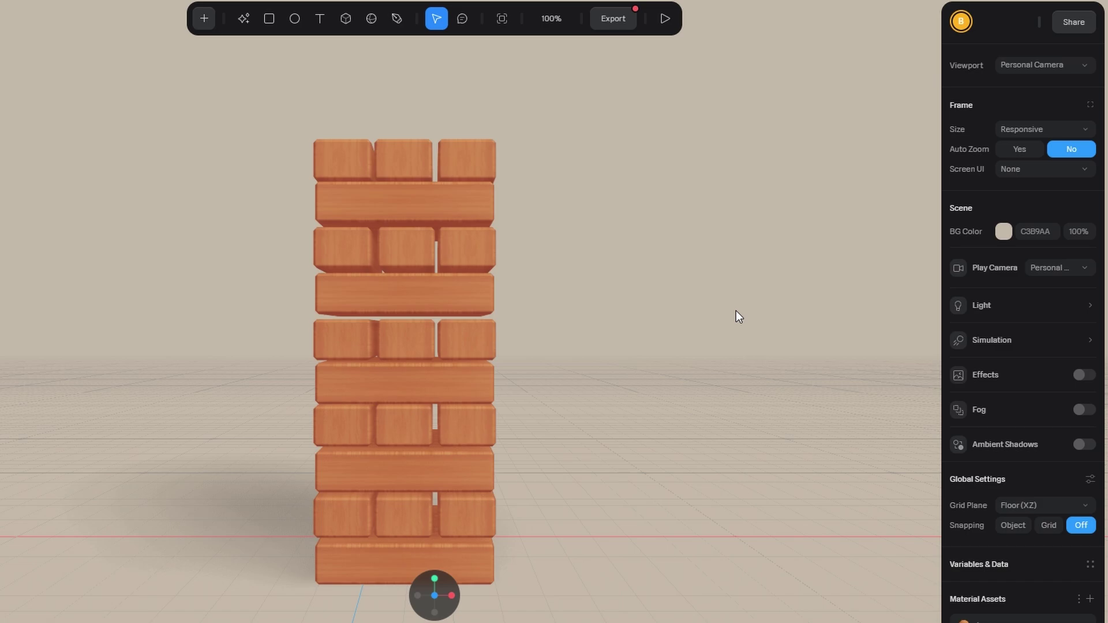
- Draw a text box about 61 by 290 over the fourth layer from the tower's top and set its content to "text"
{"action": "left_click", "coordinate": [320, 19]}
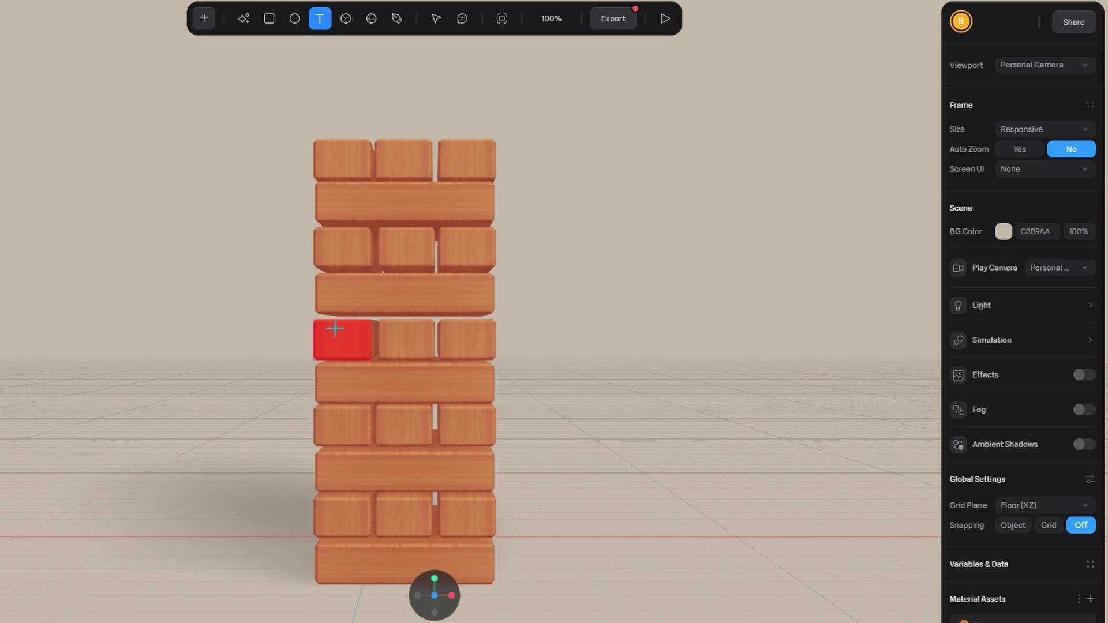
{"action": "left_click_drag", "start_coordinate": [353, 290], "coordinate": [479, 314]}
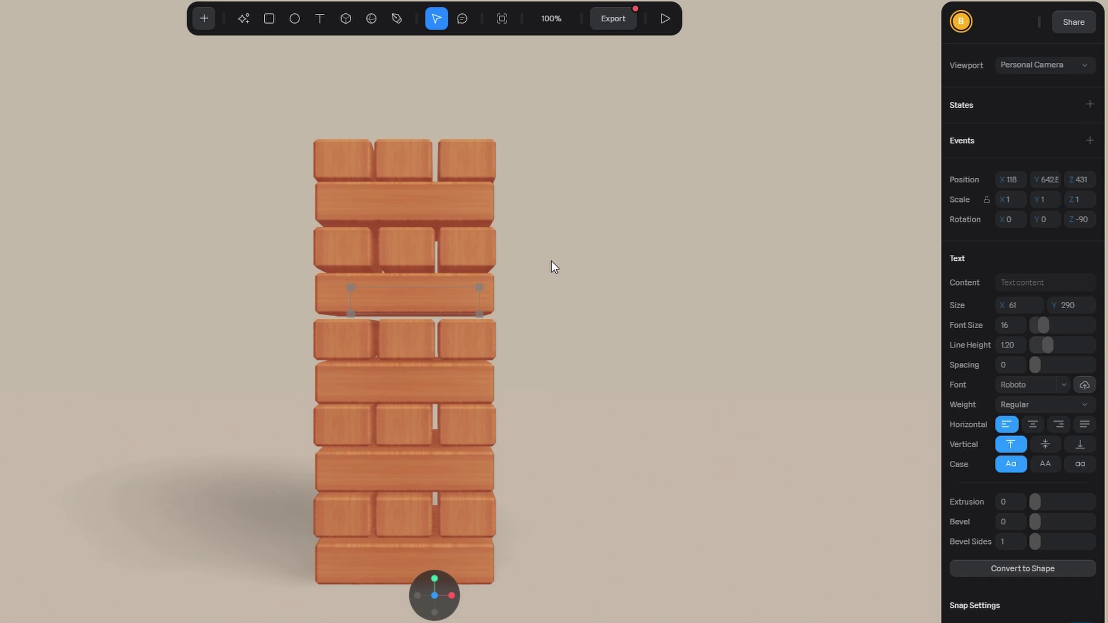
{"action": "left_click", "coordinate": [1042, 282]}
{"action": "type", "text": "text"}
- Set the lighting type of the text's material to Physical
{"action": "scroll", "coordinate": [1042, 296], "scroll_direction": "down", "scroll_amount": 5}
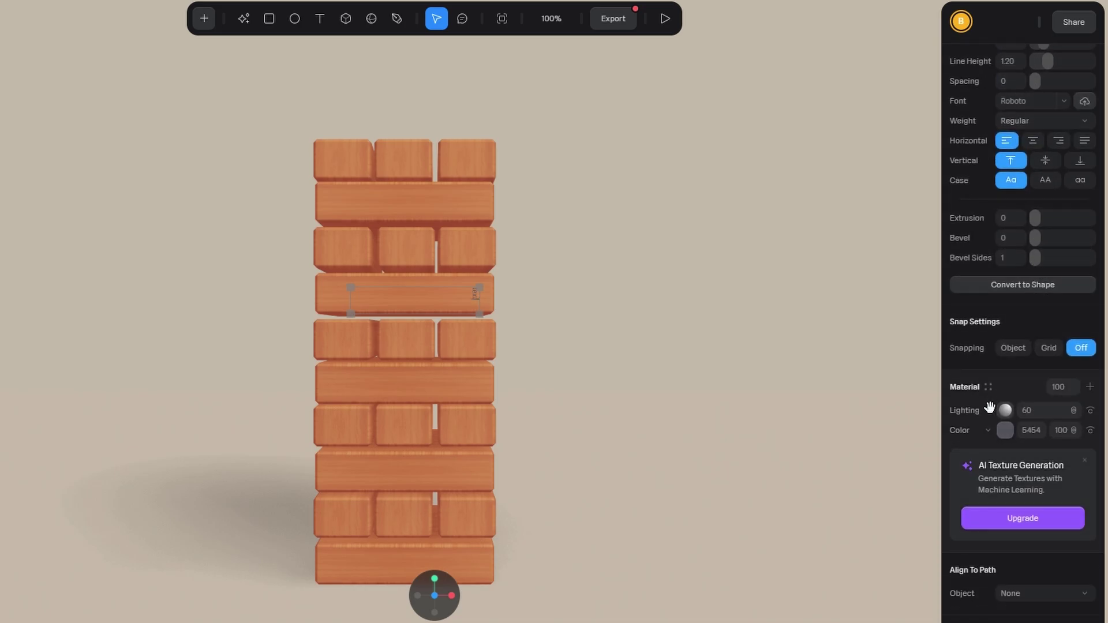
{"action": "left_click", "coordinate": [1006, 410]}
{"action": "left_click", "coordinate": [1013, 444]}
{"action": "left_click", "coordinate": [1016, 460]}
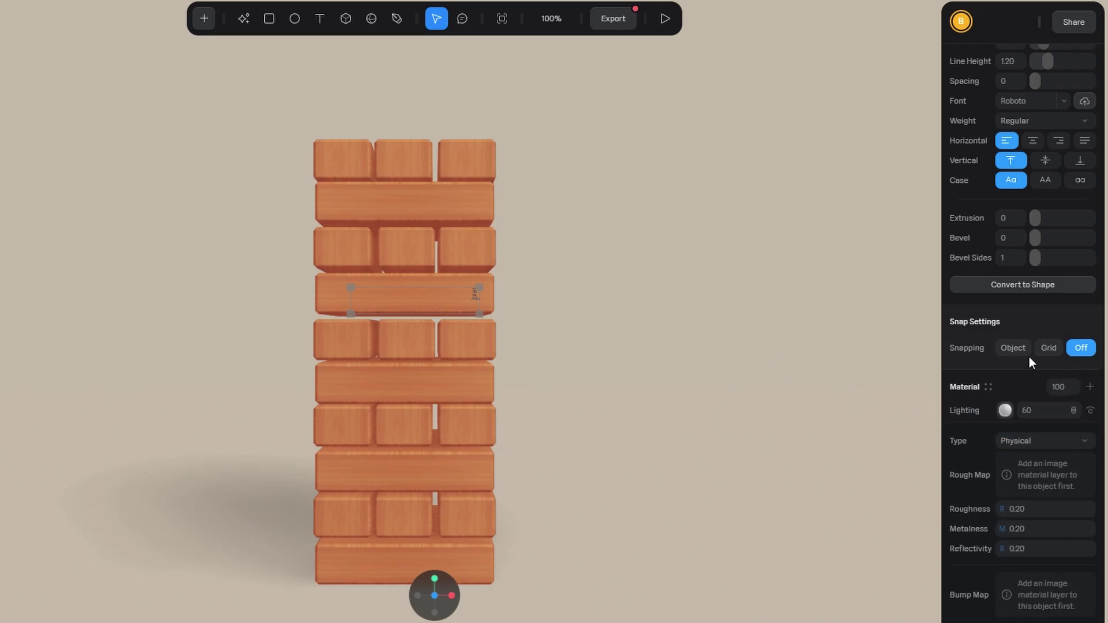
- Examine the text up close and review its material, shadow, physics, font and position settings
{"action": "scroll", "coordinate": [445, 289], "scroll_direction": "up", "scroll_amount": 5}
{"action": "scroll", "coordinate": [517, 253], "scroll_direction": "up", "scroll_amount": 10}
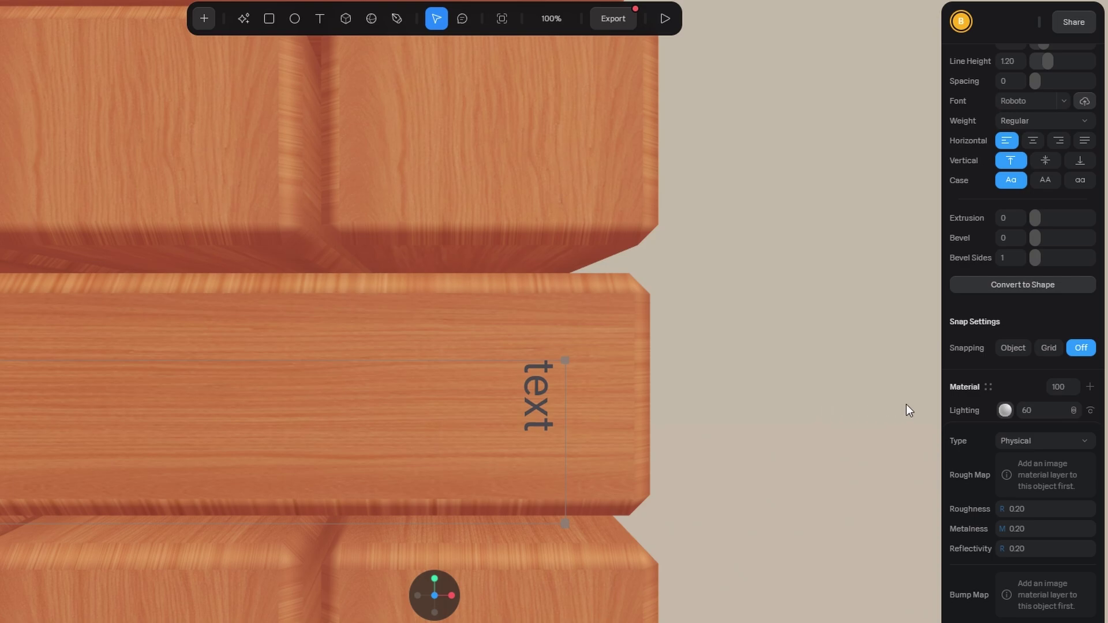
{"action": "scroll", "coordinate": [1024, 427], "scroll_direction": "down", "scroll_amount": 3}
{"action": "scroll", "coordinate": [1033, 433], "scroll_direction": "down", "scroll_amount": 3}
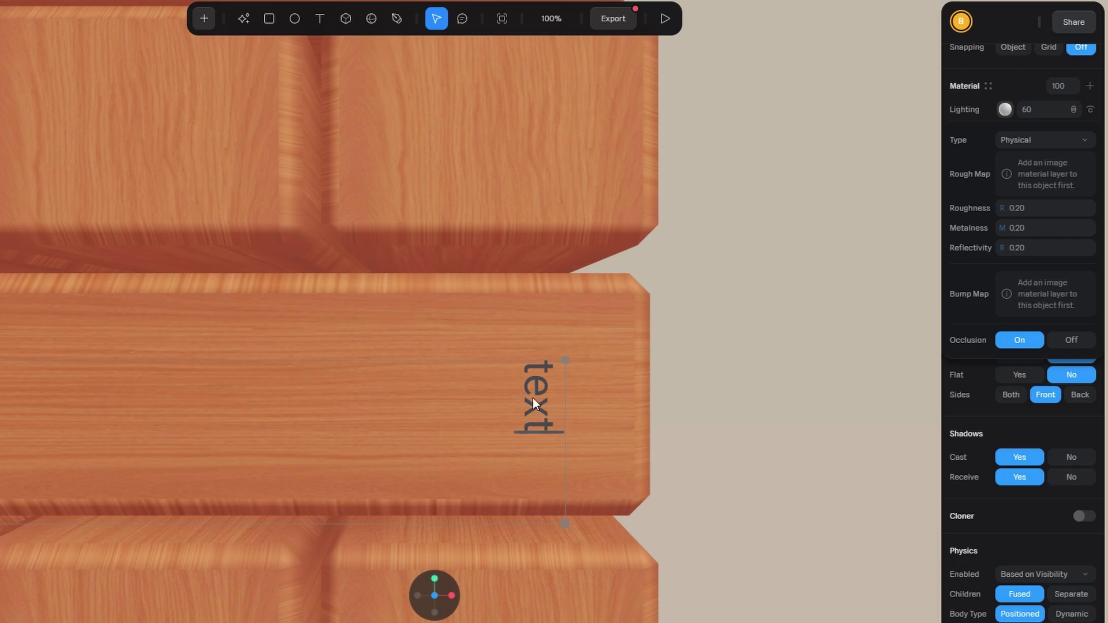
{"action": "scroll", "coordinate": [533, 398], "scroll_direction": "down", "scroll_amount": 6}
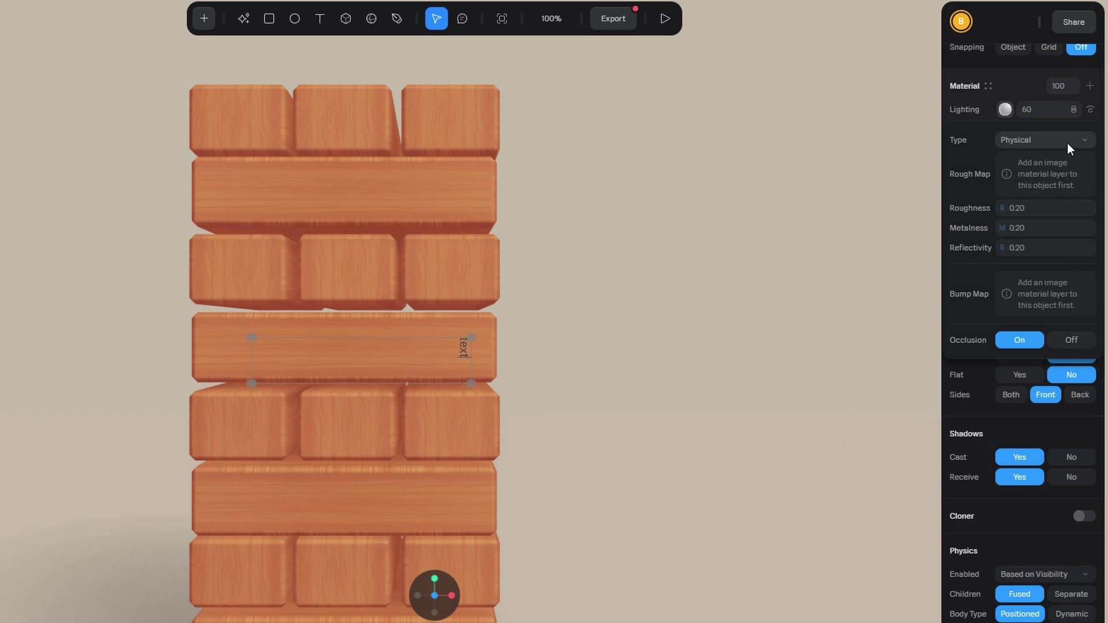
{"action": "scroll", "coordinate": [1067, 142], "scroll_direction": "up", "scroll_amount": 4}
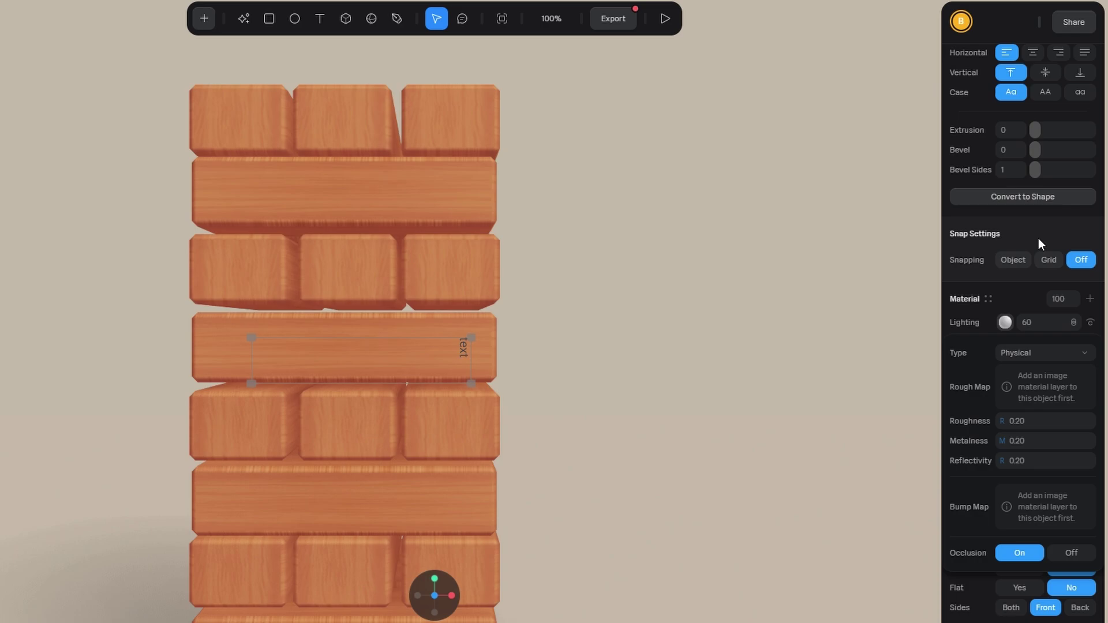
{"action": "scroll", "coordinate": [1038, 238], "scroll_direction": "up", "scroll_amount": 3}
{"action": "scroll", "coordinate": [1039, 239], "scroll_direction": "up", "scroll_amount": 2}
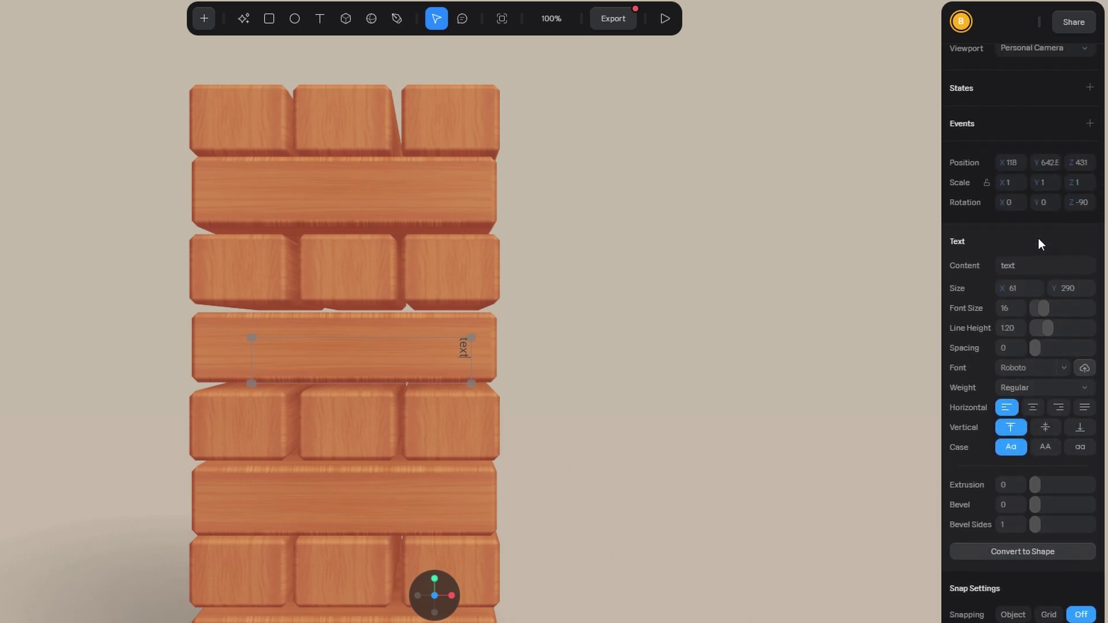
{"action": "scroll", "coordinate": [1038, 243], "scroll_direction": "up", "scroll_amount": 1}
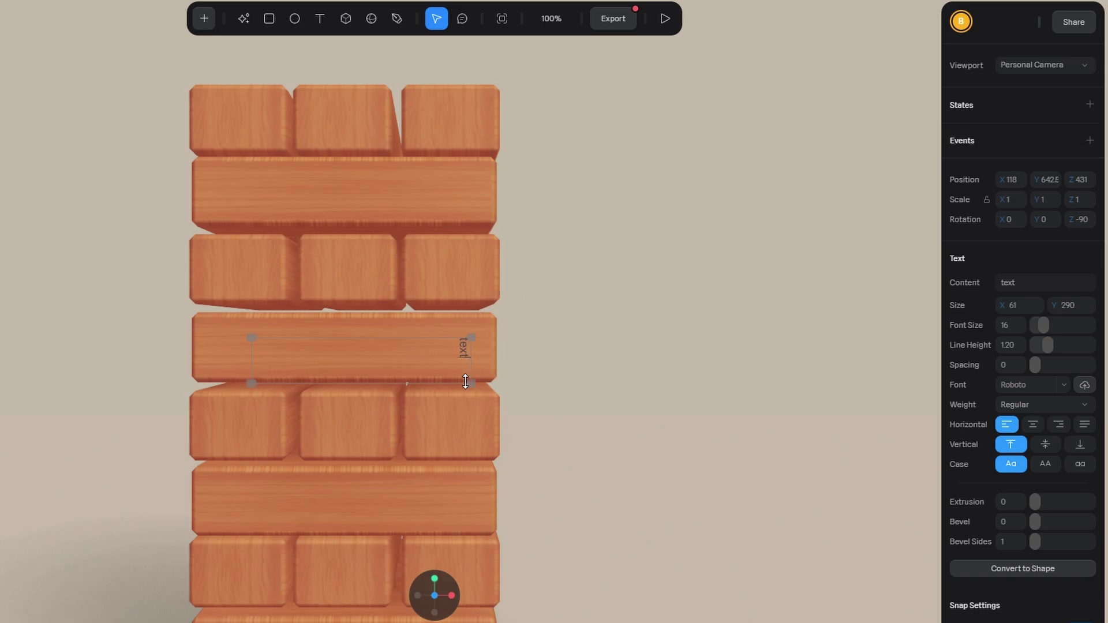
- Move the text beside and in front of the tower to about X 156 and Z 1223, and stretch its X scale to 1.42
{"action": "left_click", "coordinate": [490, 416]}
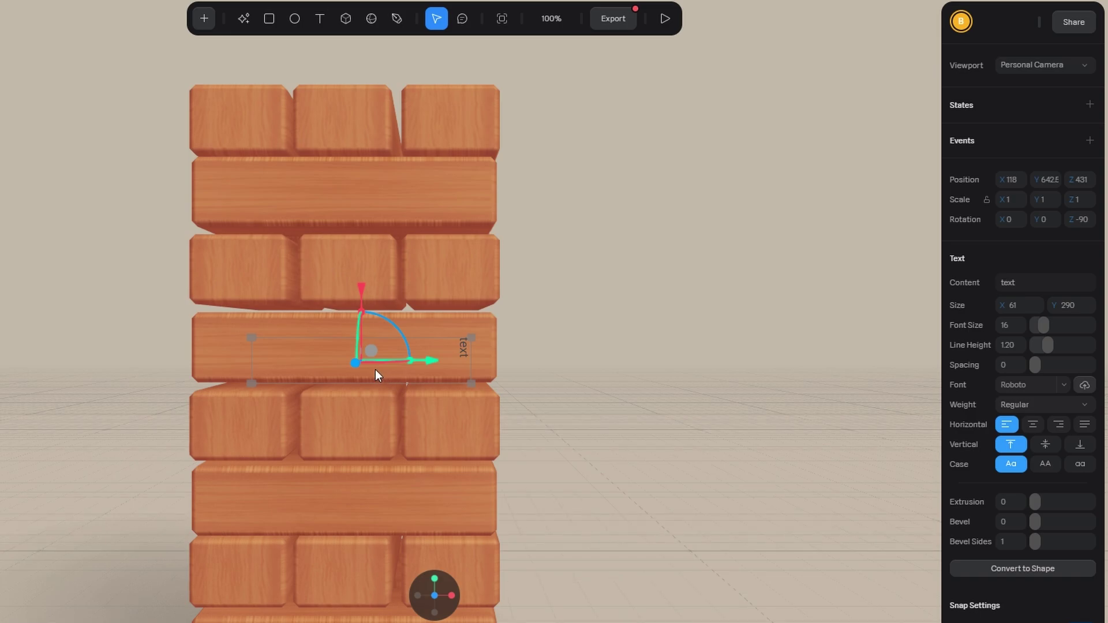
{"action": "left_click_drag", "start_coordinate": [358, 365], "coordinate": [137, 542]}
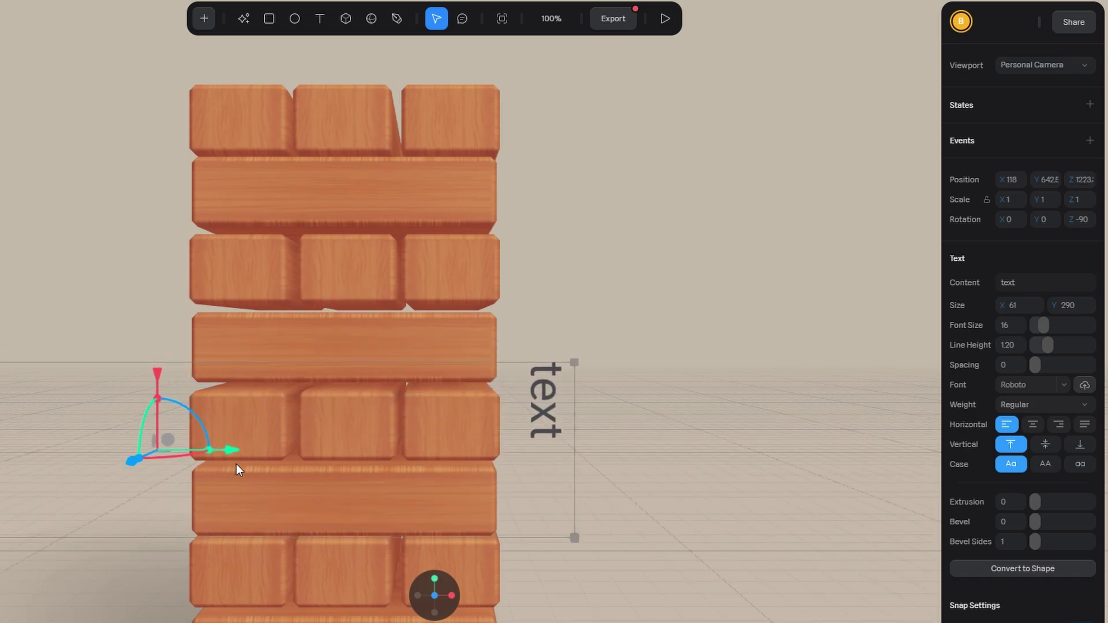
{"action": "left_click_drag", "start_coordinate": [223, 454], "coordinate": [341, 453]}
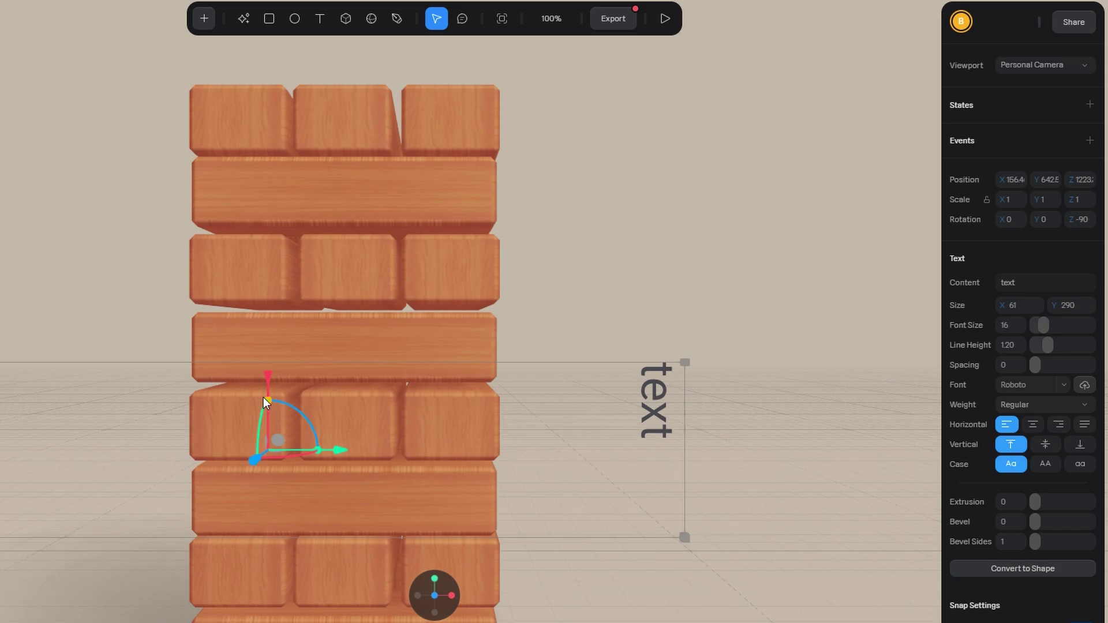
{"action": "left_click_drag", "start_coordinate": [270, 401], "coordinate": [283, 381]}
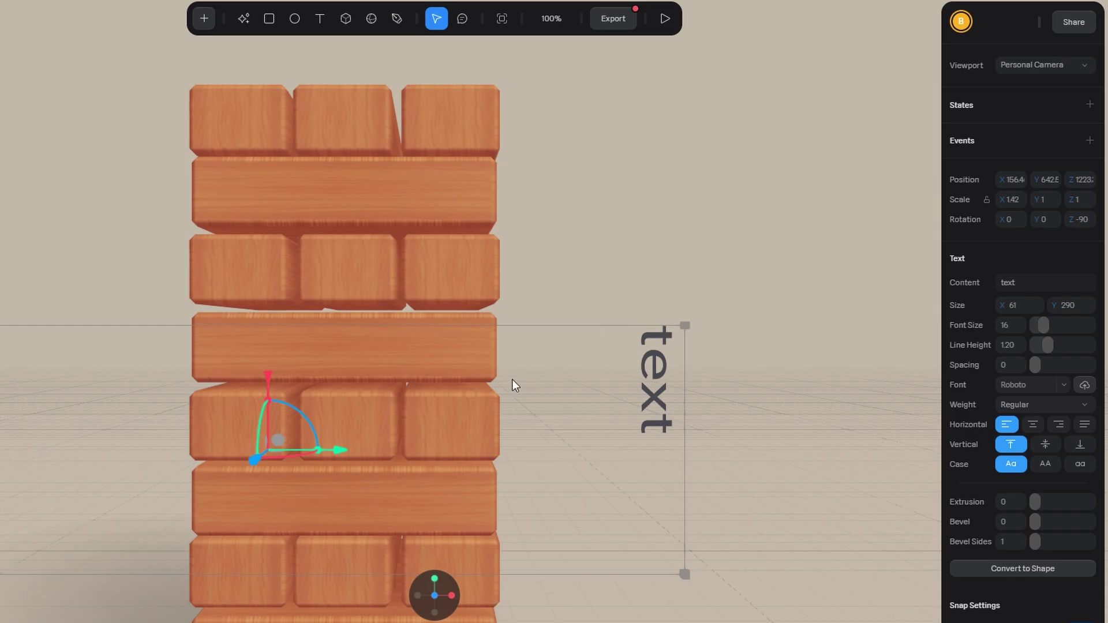
- Open the export options and look through the web, Apple, Android and file export types
{"action": "left_click", "coordinate": [614, 18]}
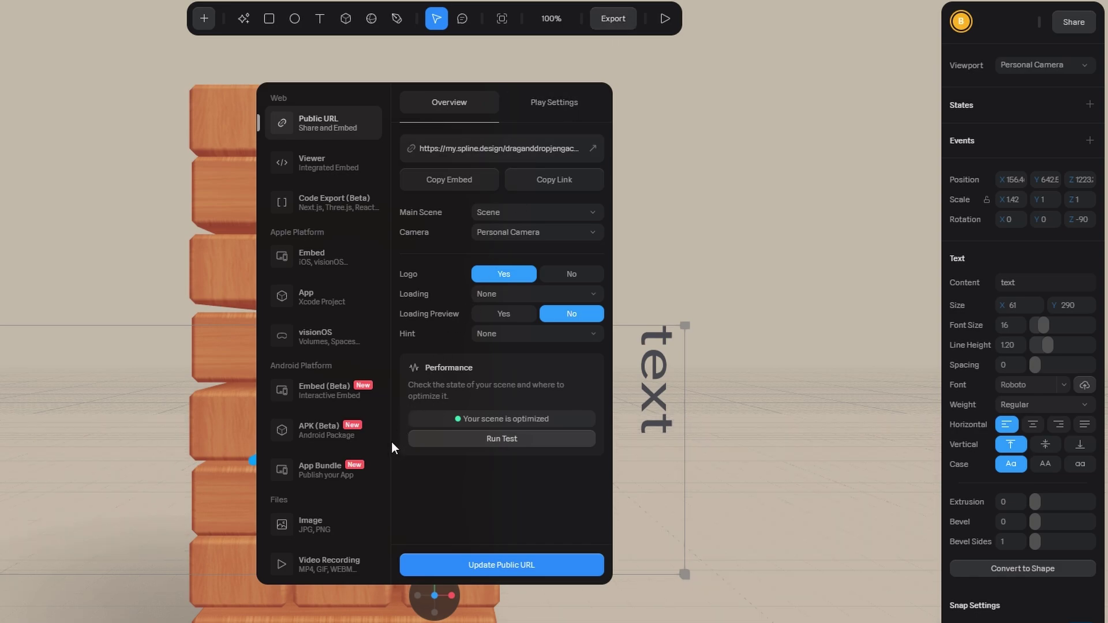
{"action": "scroll", "coordinate": [335, 444], "scroll_direction": "down", "scroll_amount": 3}
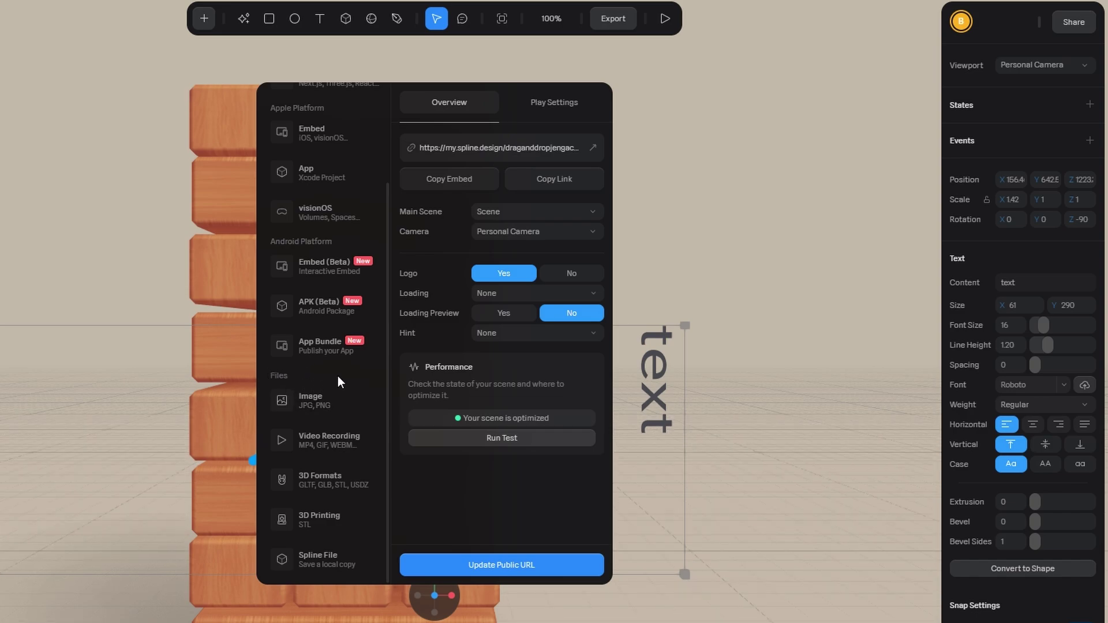
{"action": "scroll", "coordinate": [341, 361], "scroll_direction": "up", "scroll_amount": 1}
{"action": "scroll", "coordinate": [341, 361], "scroll_direction": "up", "scroll_amount": 2}
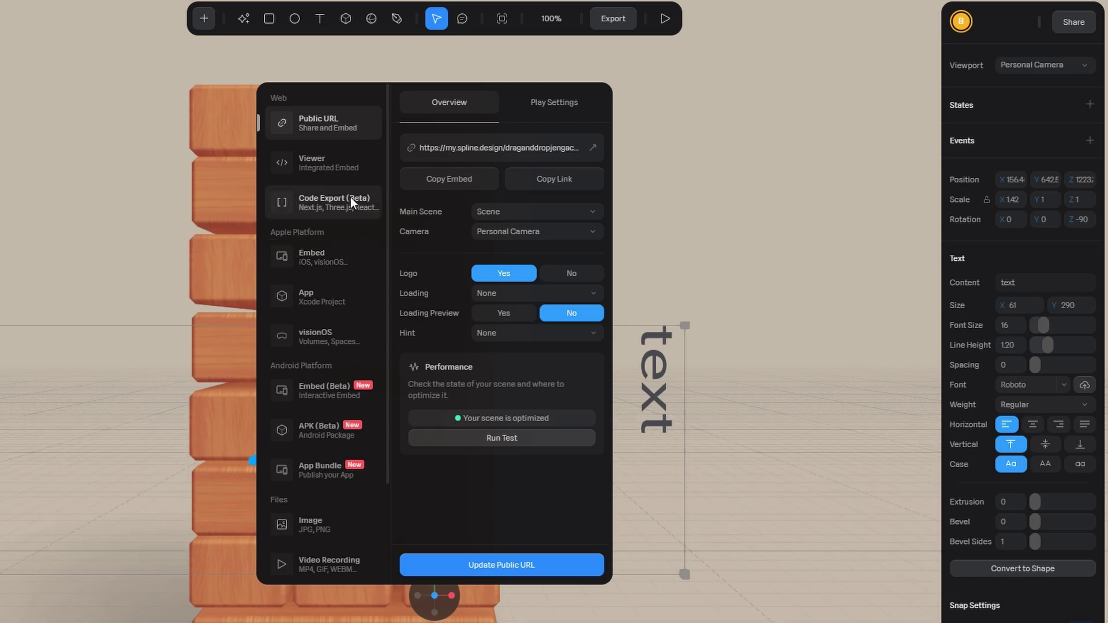
- View the Next.js code export, and open the image export settings with the JPG format
{"action": "left_click", "coordinate": [335, 197]}
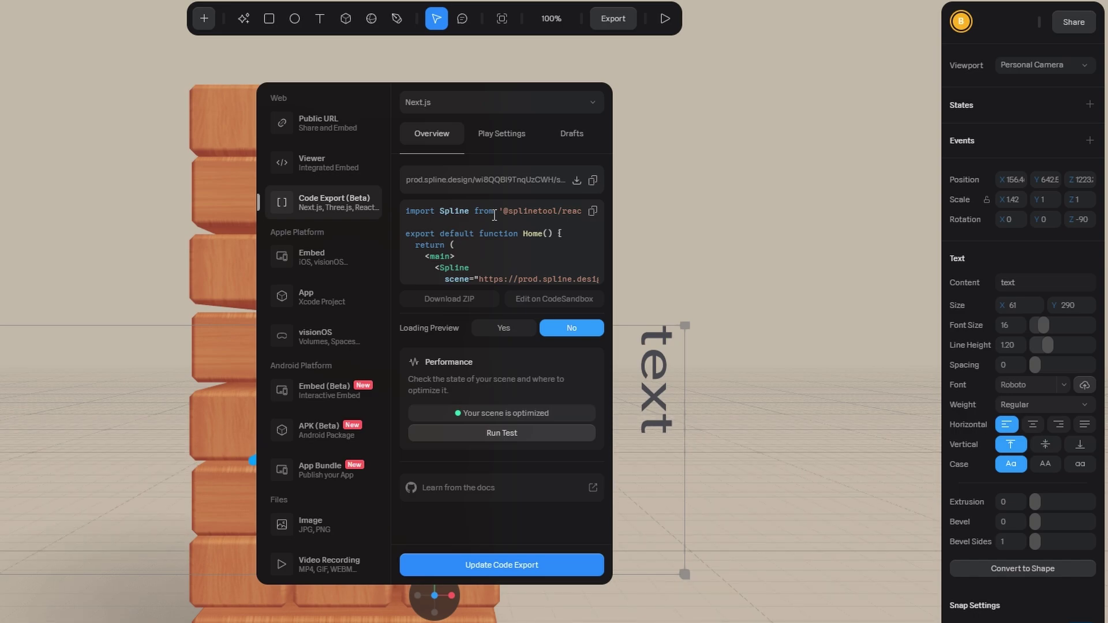
{"action": "scroll", "coordinate": [334, 363], "scroll_direction": "down", "scroll_amount": 2}
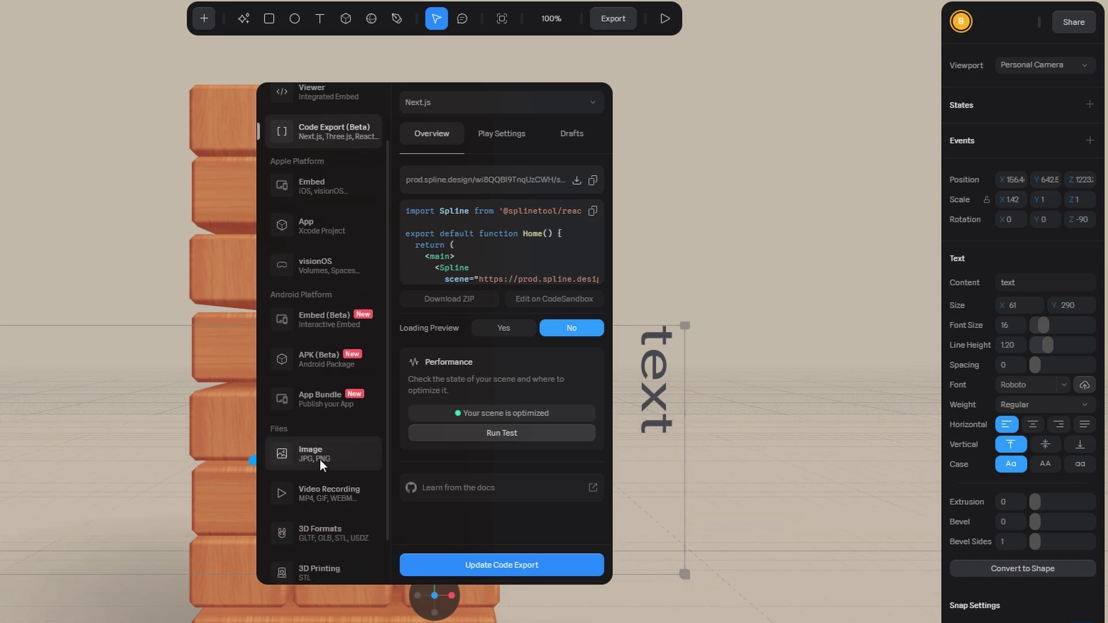
{"action": "left_click", "coordinate": [319, 460]}
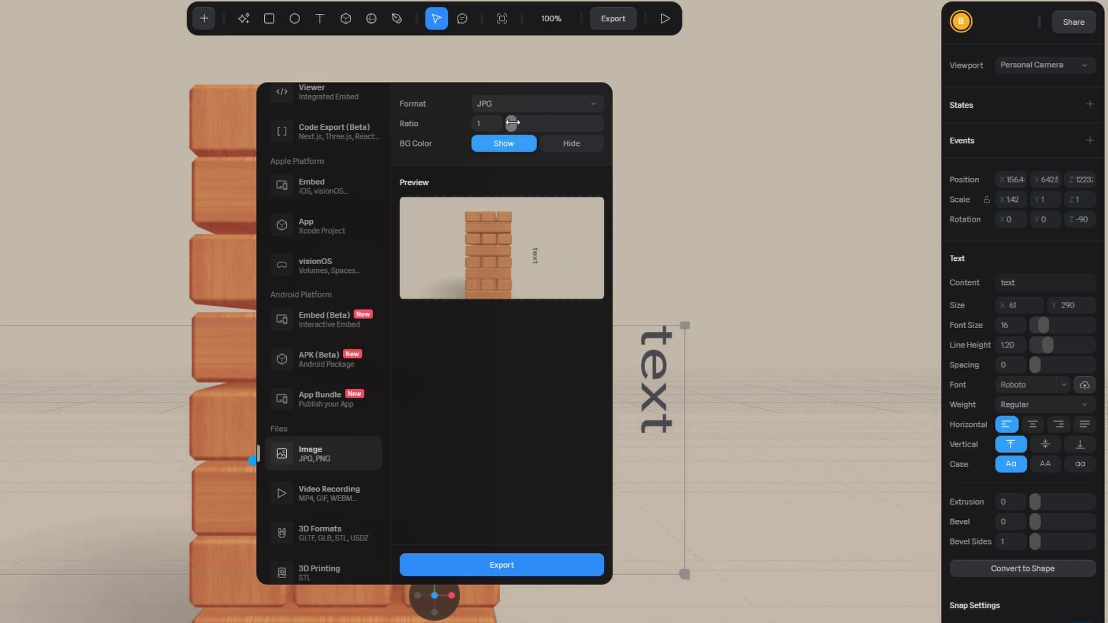
- Preview the JPG export with its background color hidden, show it again, and check the ratio and format settings
{"action": "left_click", "coordinate": [563, 145]}
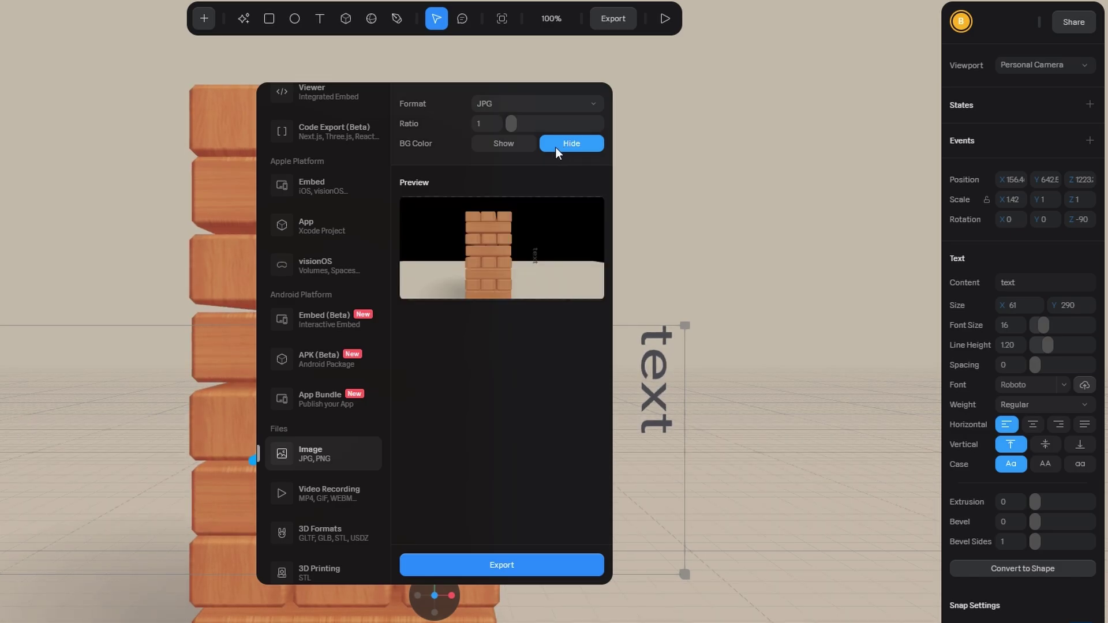
{"action": "left_click", "coordinate": [512, 145]}
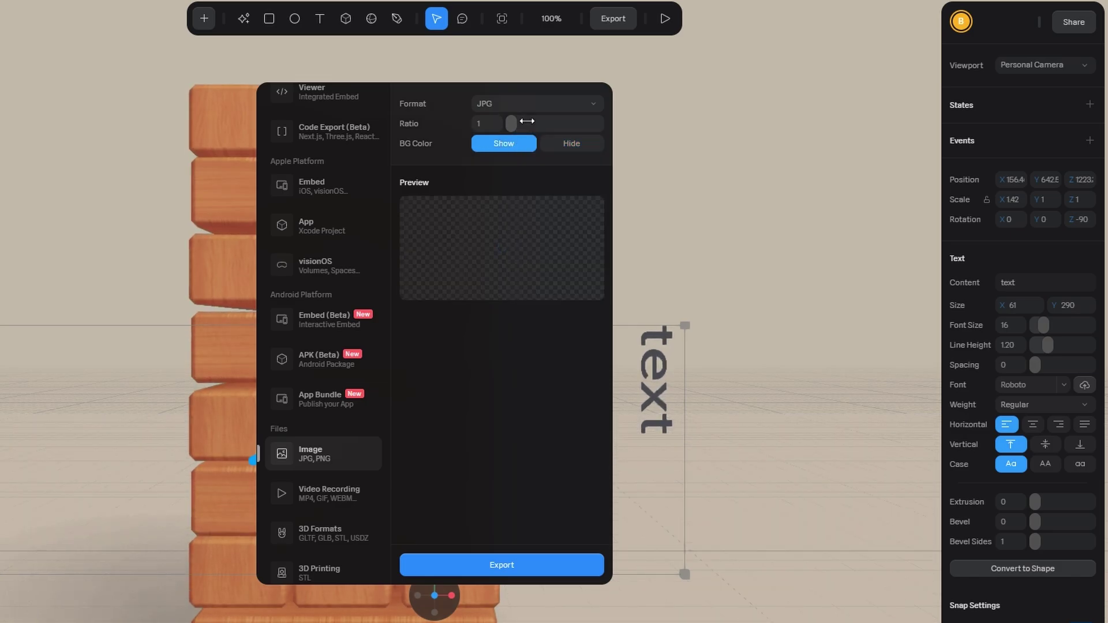
{"action": "mouse_move", "coordinate": [513, 122]}
{"action": "left_mouse_down"}
{"action": "mouse_move", "coordinate": [537, 121]}
{"action": "mouse_move", "coordinate": [495, 123]}
{"action": "left_mouse_up"}
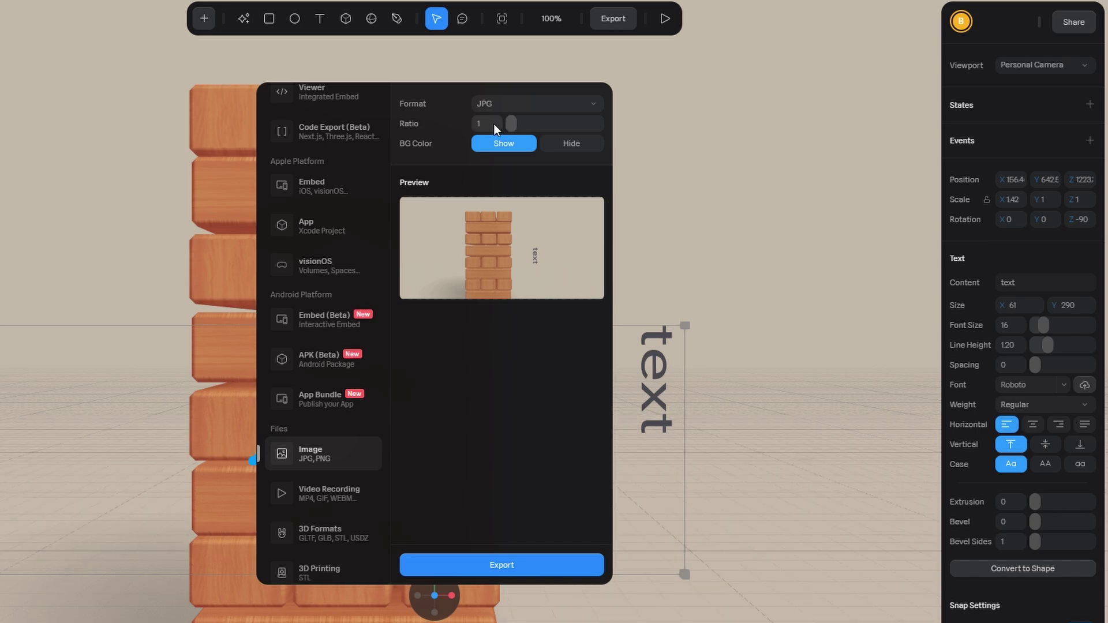
{"action": "left_click", "coordinate": [515, 104]}
{"action": "left_click", "coordinate": [505, 126]}
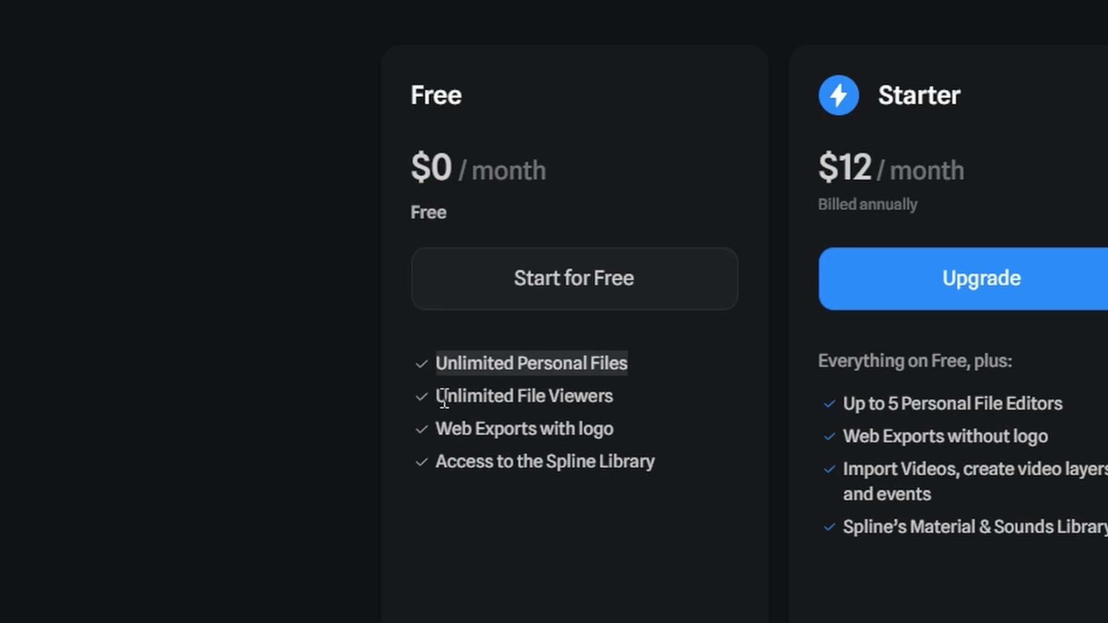
- Switch to Spline's pricing page and examine the features listed for the Free plan and the paid plans
{"action": "left_click_drag", "start_coordinate": [440, 397], "coordinate": [624, 399]}
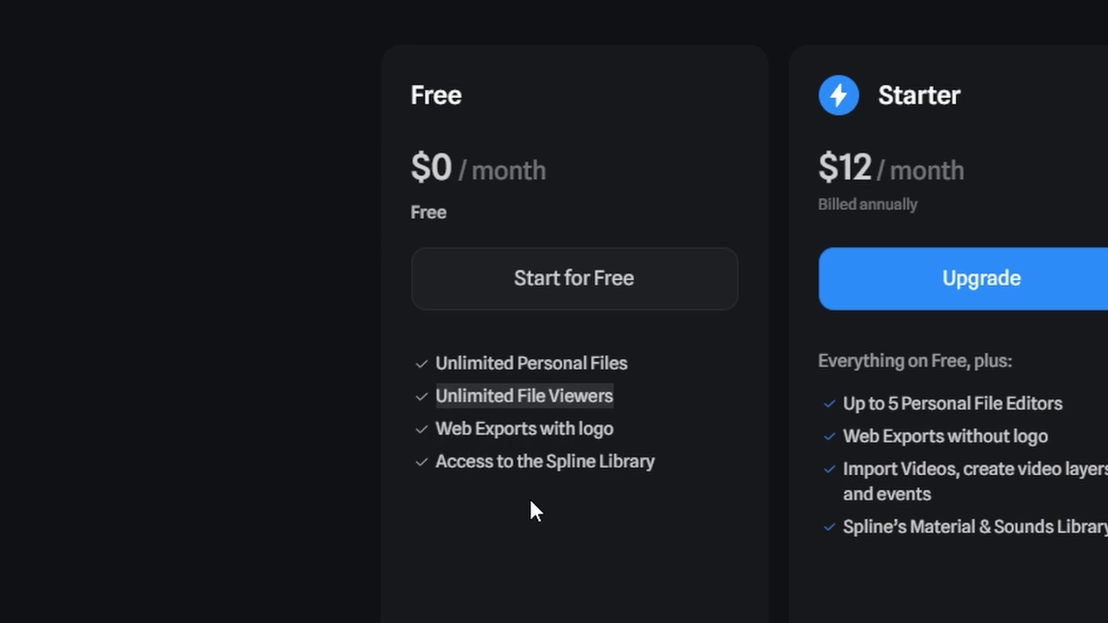
{"action": "left_click", "coordinate": [584, 487]}
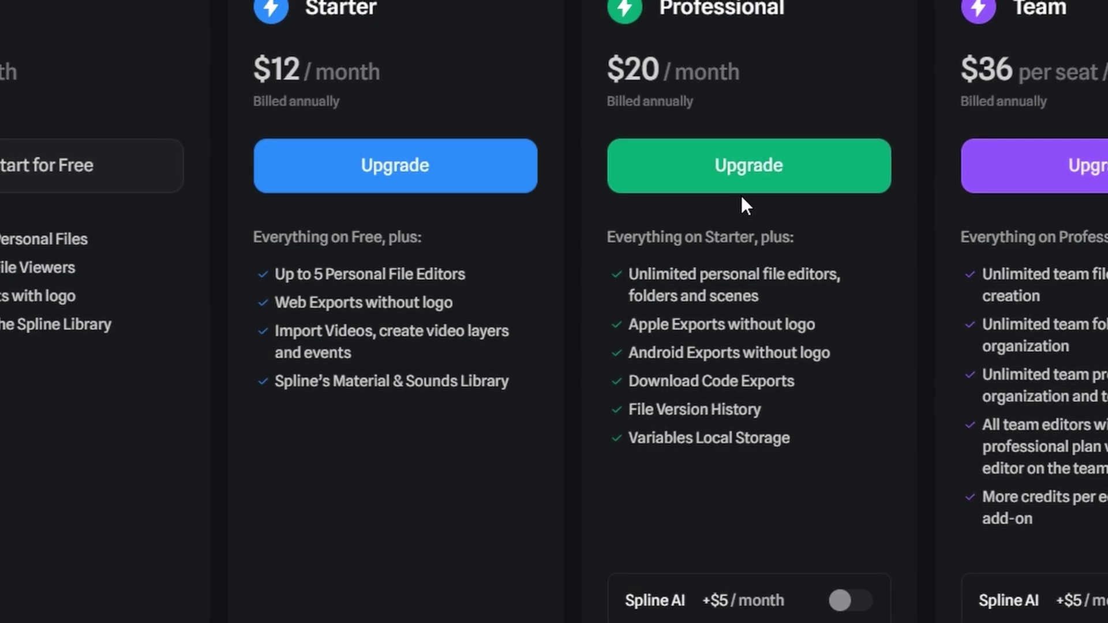
{"action": "scroll", "coordinate": [742, 195], "scroll_direction": "down", "scroll_amount": 4}
{"action": "scroll", "coordinate": [740, 196], "scroll_direction": "up", "scroll_amount": 6}
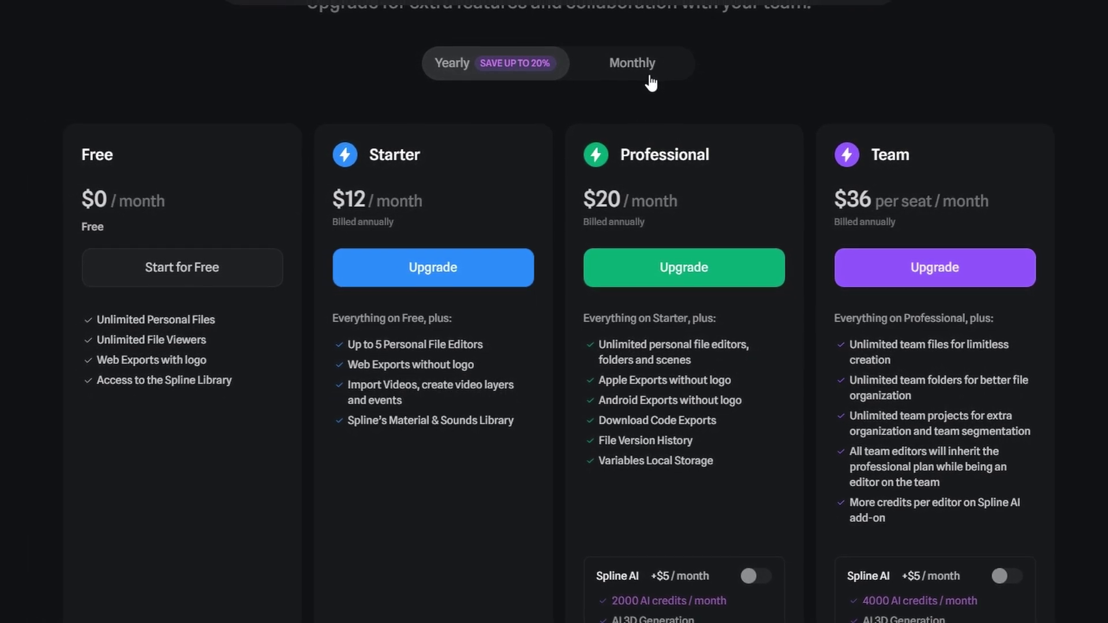
- Compare the plan prices under monthly billing, and return the pricing view to yearly billing
{"action": "scroll", "coordinate": [750, 178], "scroll_direction": "up", "scroll_amount": 1}
{"action": "scroll", "coordinate": [747, 179], "scroll_direction": "up", "scroll_amount": 1}
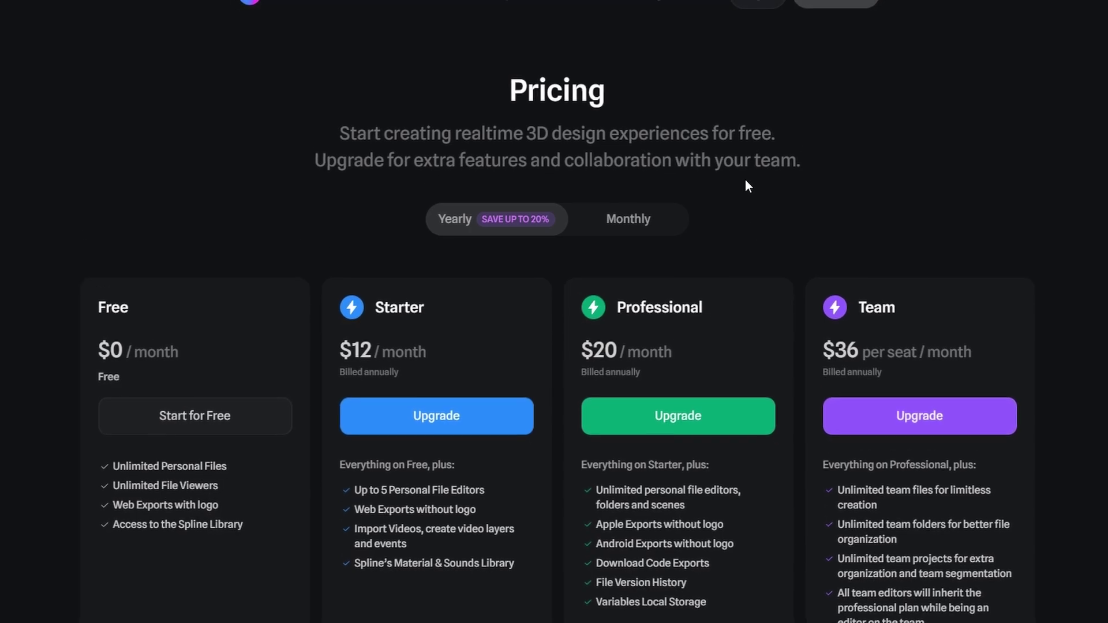
{"action": "left_click", "coordinate": [628, 220]}
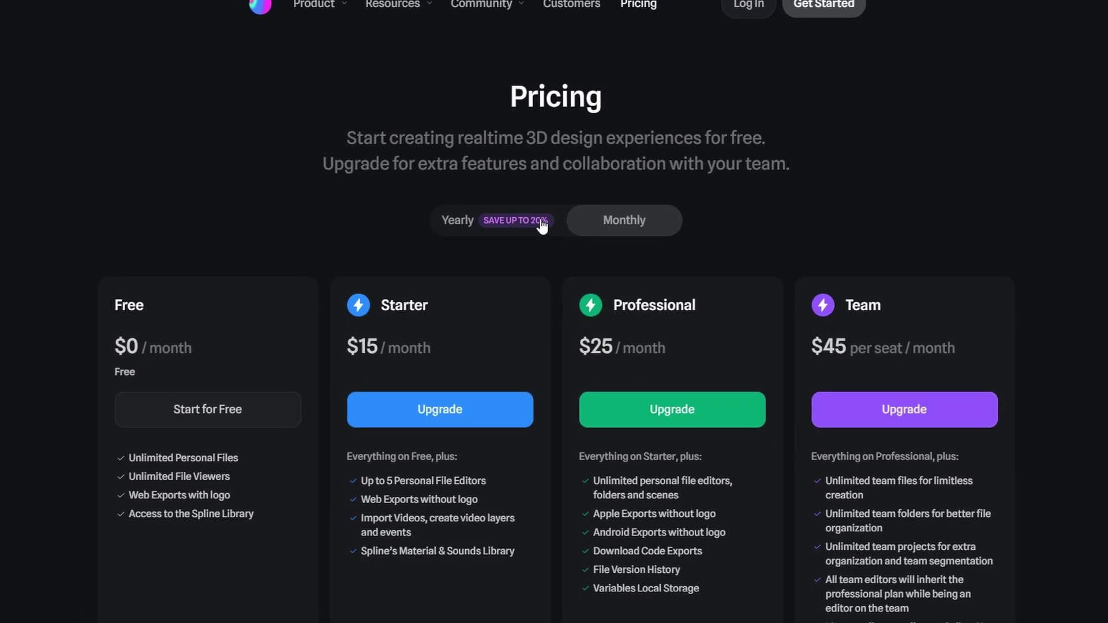
{"action": "left_click", "coordinate": [492, 225]}
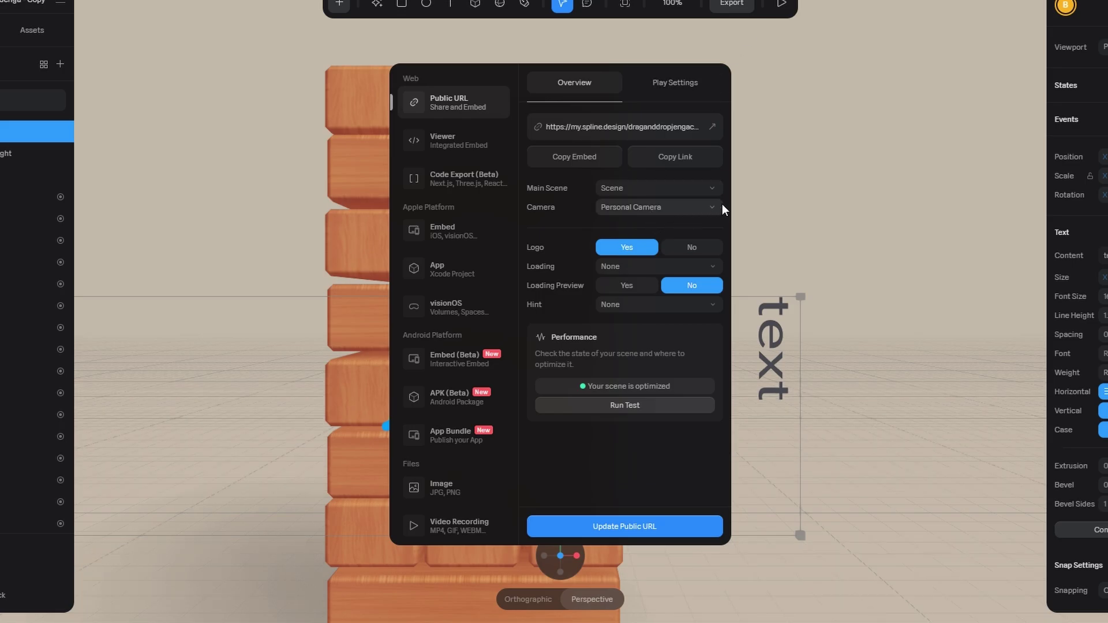
- Return to the Jenga scene, close the export options, and view the whole tower at an angle from above
{"action": "left_click", "coordinate": [770, 229]}
{"action": "right_click_drag", "start_coordinate": [553, 313], "coordinate": [448, 379]}
{"action": "scroll", "coordinate": [404, 364], "scroll_direction": "down", "scroll_amount": 5}
{"action": "middle_click_drag", "start_coordinate": [441, 382], "coordinate": [568, 405]}
{"action": "right_click_drag", "start_coordinate": [523, 374], "coordinate": [579, 361]}
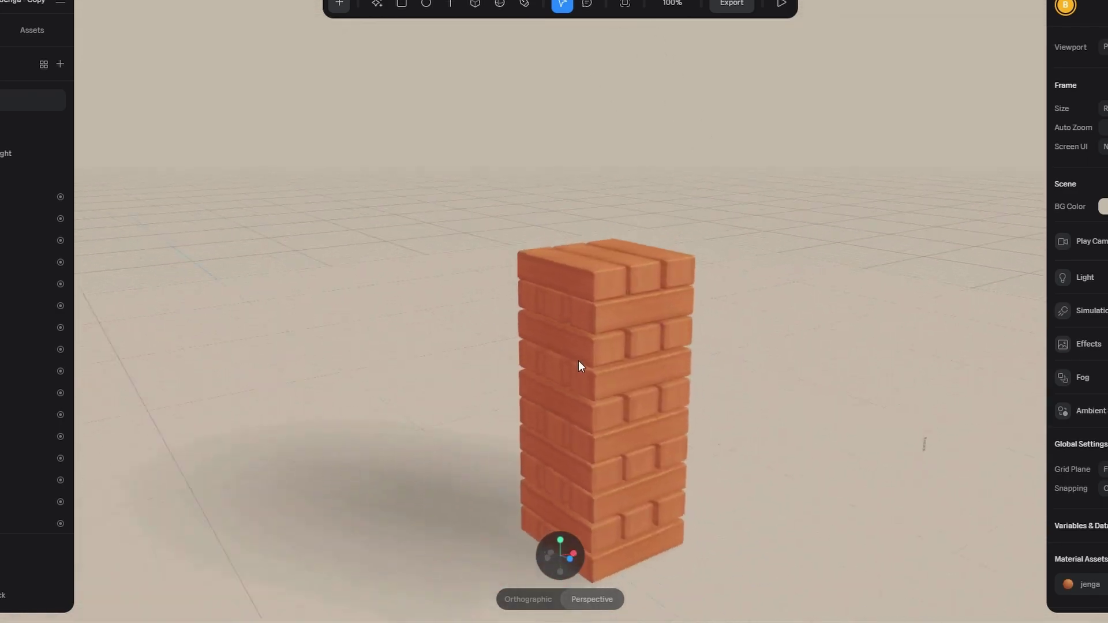
- Select a block in the second layer from the tower's top, try moving it, and undo the move
{"action": "left_click", "coordinate": [594, 294]}
{"action": "left_click_drag", "start_coordinate": [591, 292], "coordinate": [588, 348]}
{"action": "key", "text": "ctrl+z"}
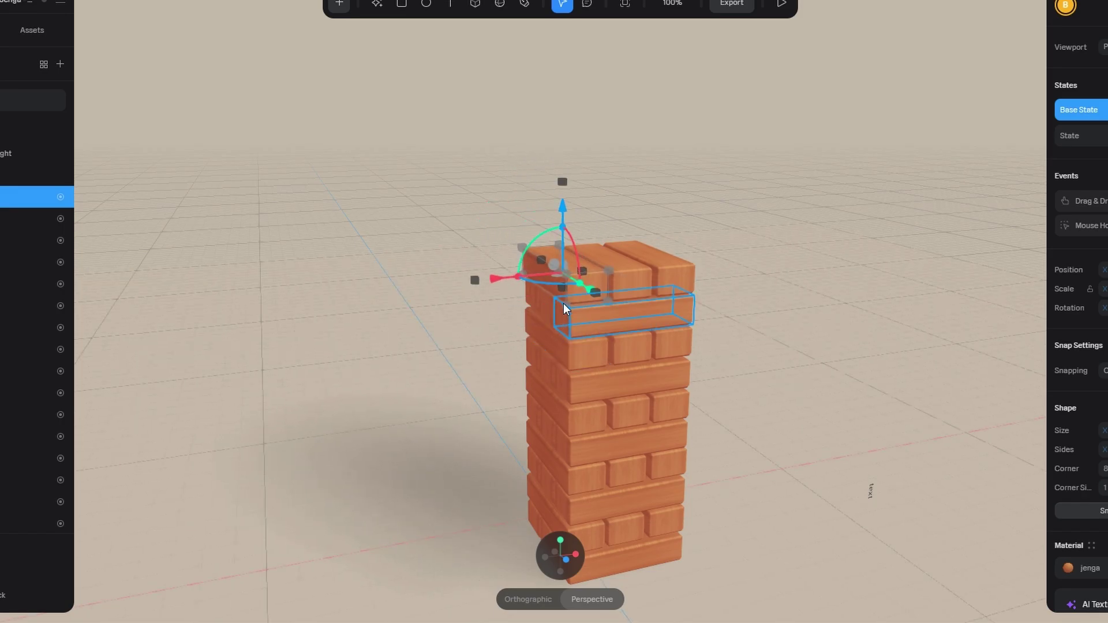